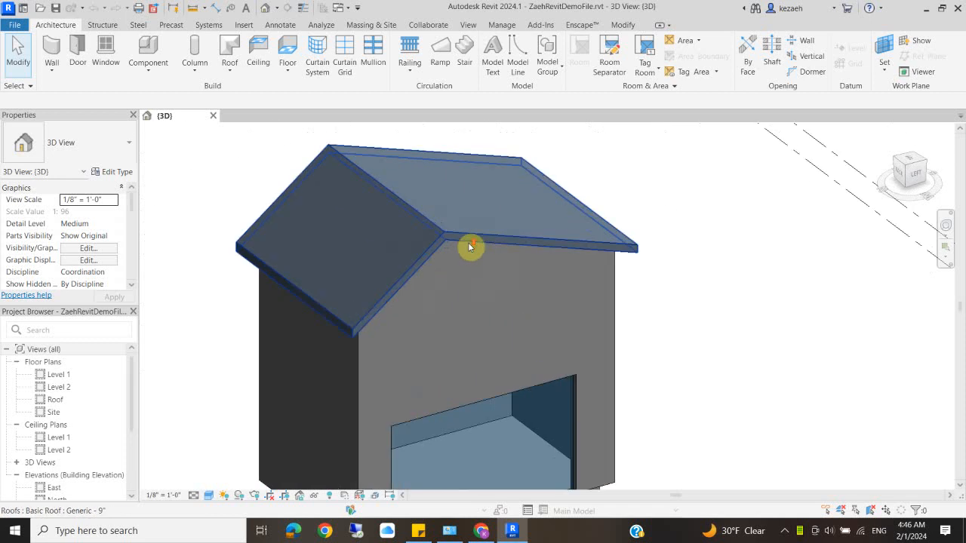
Turn on the section box for the 3D view of the house.
scroll(464, 366, down, 3)
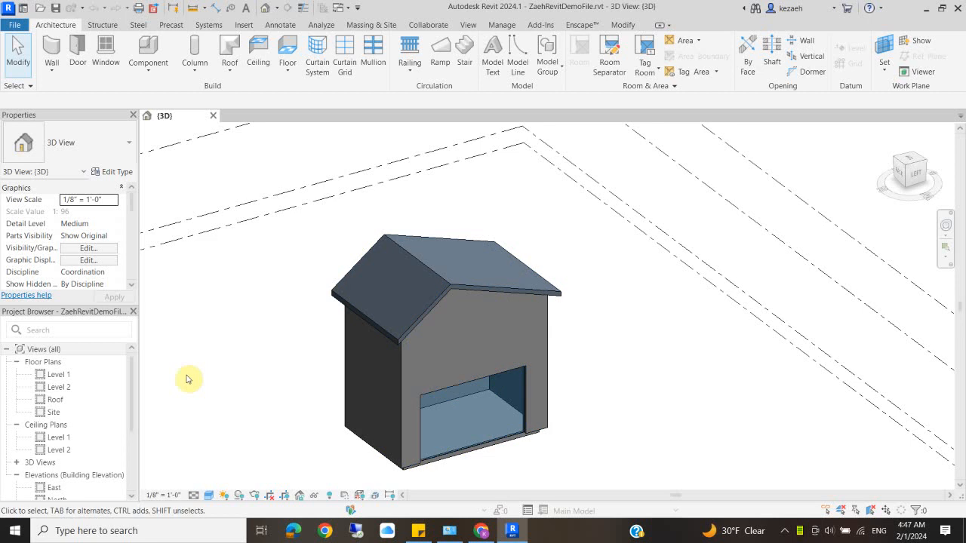
middle_drag(334, 362, 403, 280)
scroll(373, 287, down, 2)
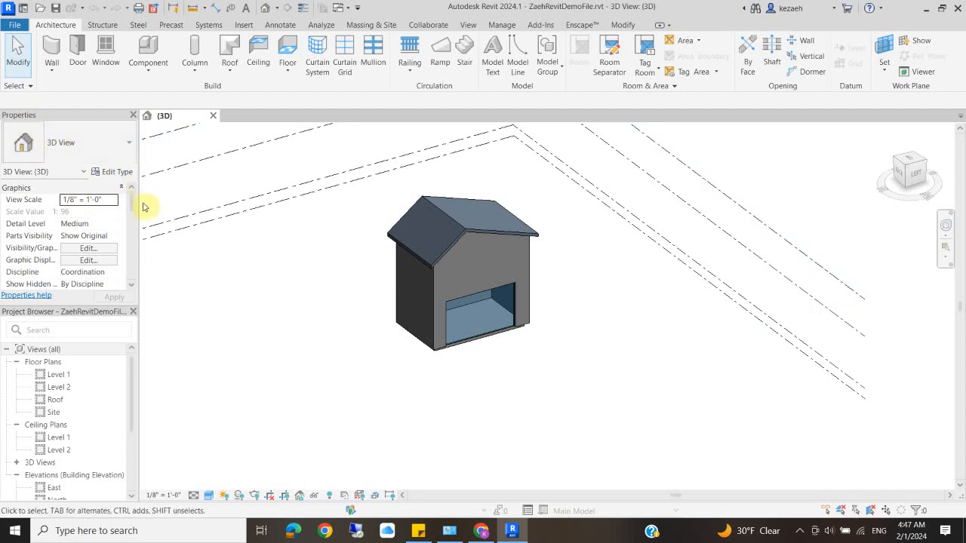
scroll(133, 204, down, 5)
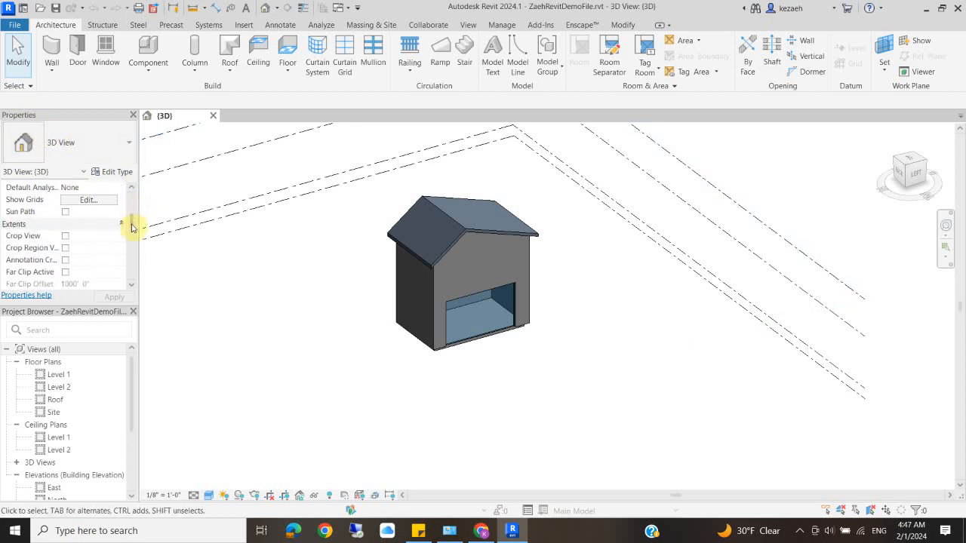
drag(133, 235, 134, 239)
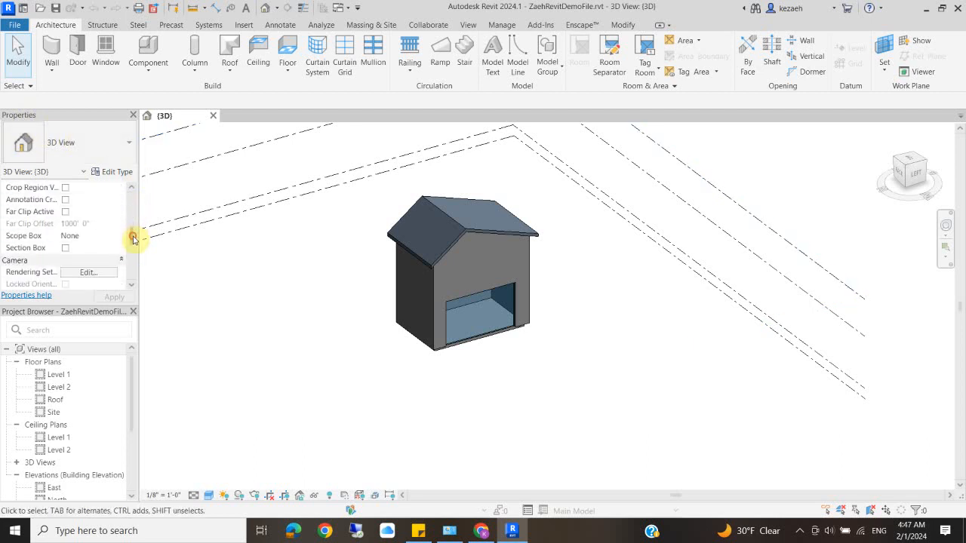
click(66, 249)
scroll(332, 324, down, 3)
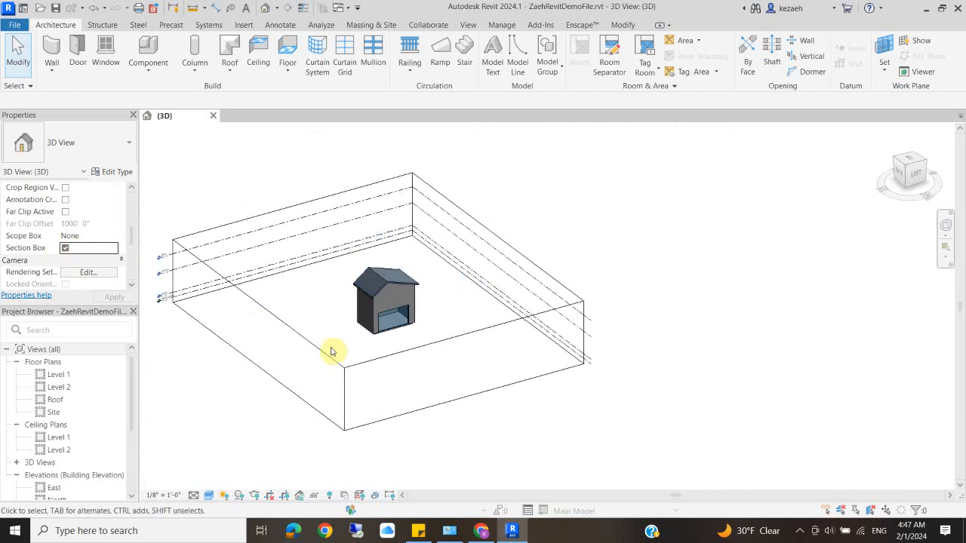
Pull one side of the section box into the house and lower its top below the roof to expose the interior.
click(301, 343)
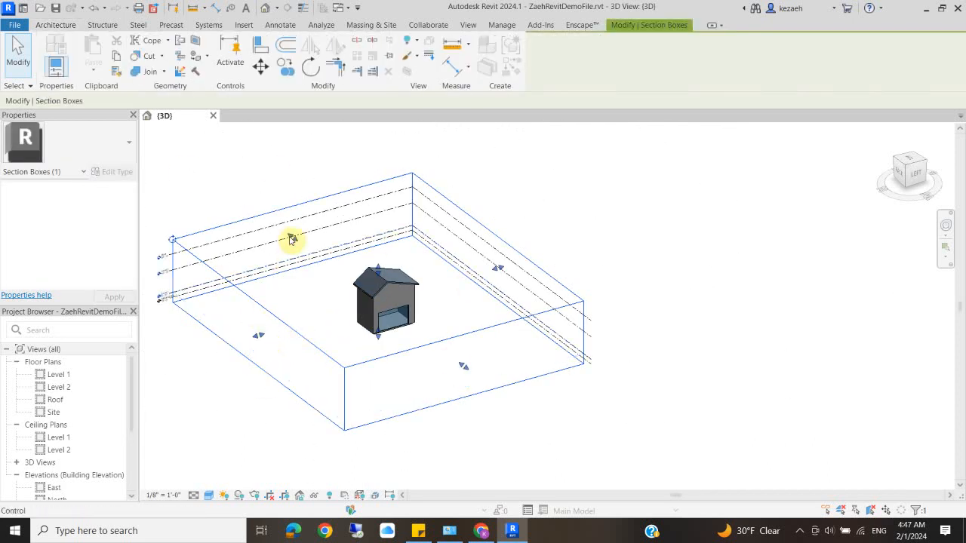
drag(258, 335, 367, 306)
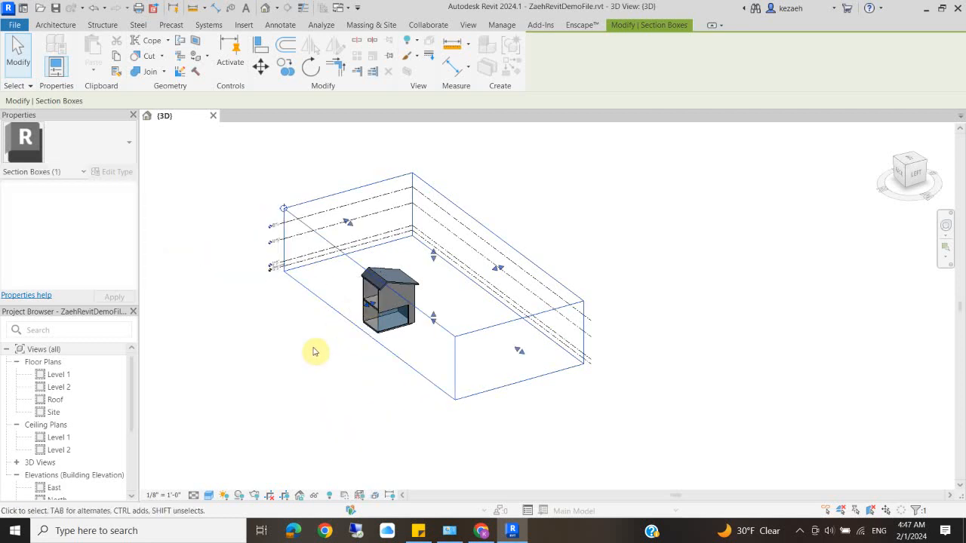
shift+middle_drag(317, 350, 438, 295)
scroll(438, 297, up, 4)
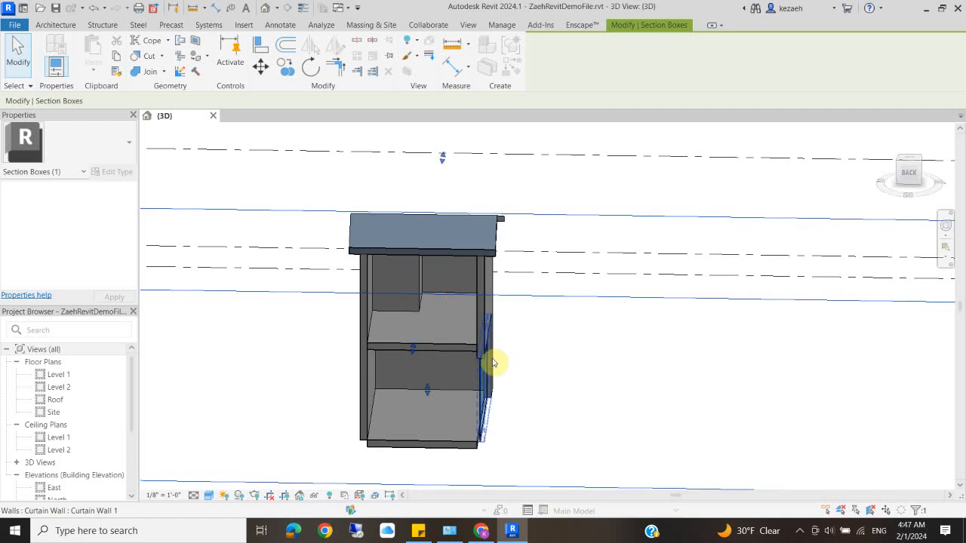
shift+middle_drag(489, 365, 424, 244)
scroll(413, 182, down, 2)
drag(430, 196, 431, 259)
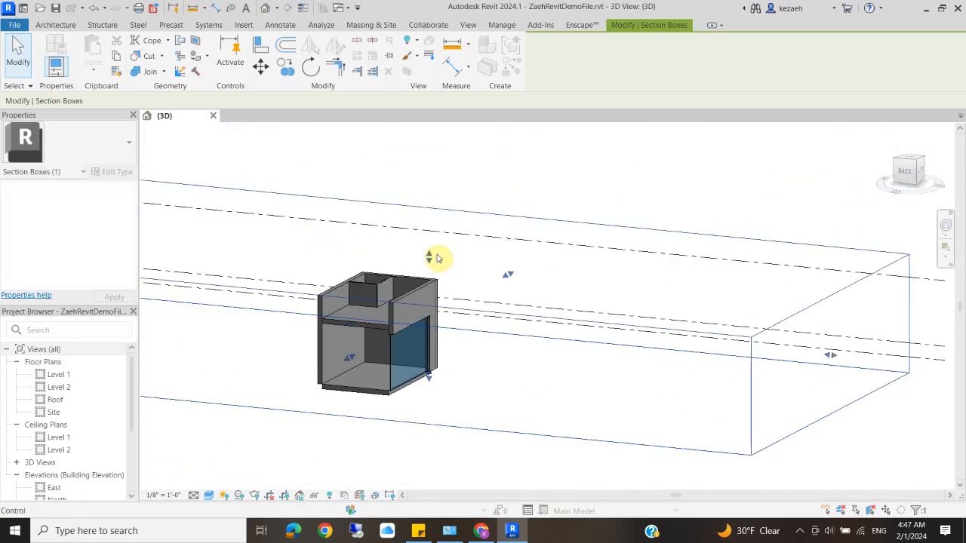
Turn off the 3D view's section box to show the whole house again.
click(242, 156)
scroll(68, 264, down, 5)
click(65, 224)
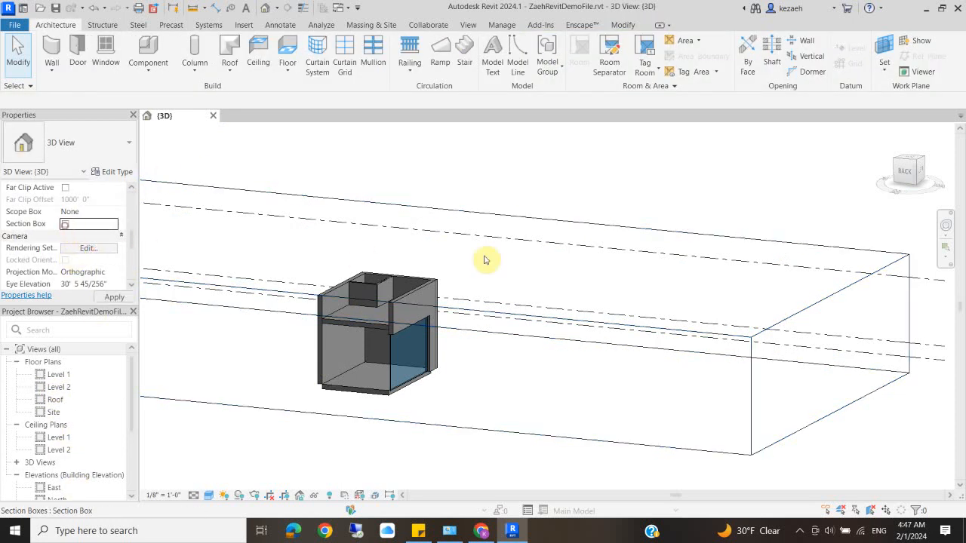
middle_drag(428, 257, 360, 274)
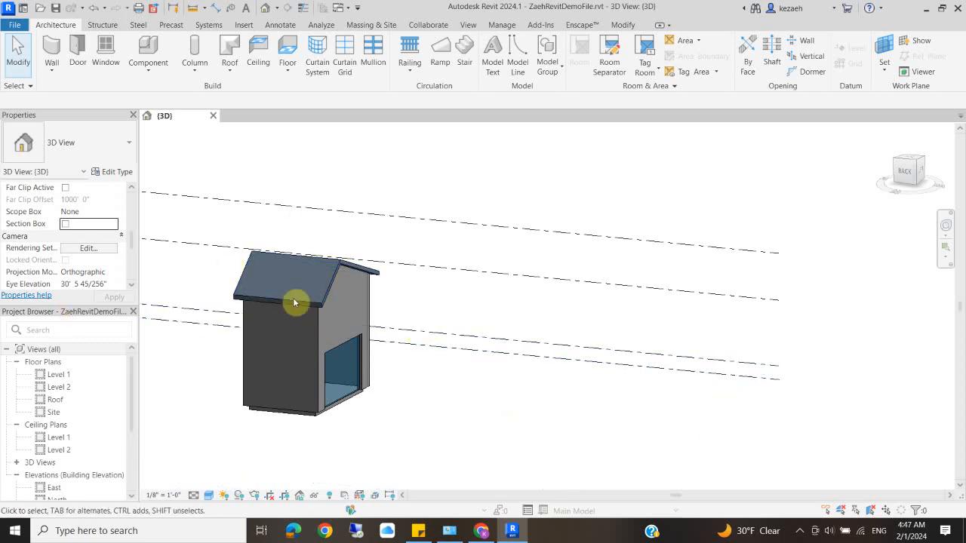
middle_drag(302, 296, 512, 275)
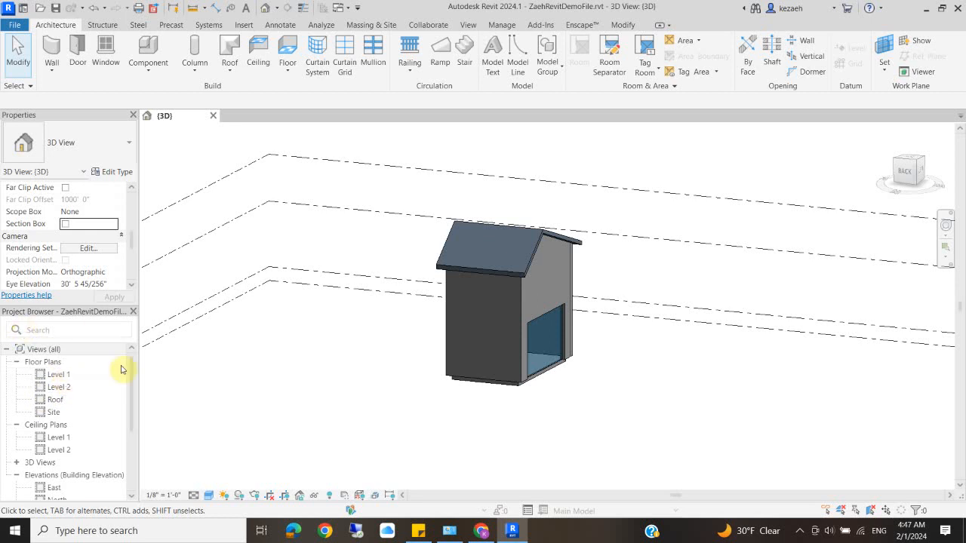
Open the Level 1 floor plan and bring the whole building outline into view.
double_click(78, 377)
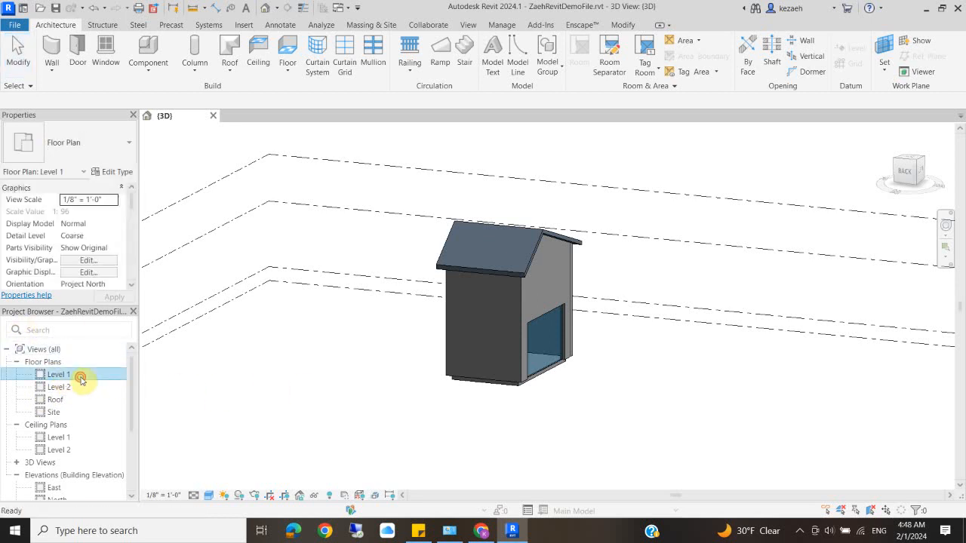
scroll(498, 312, up, 3)
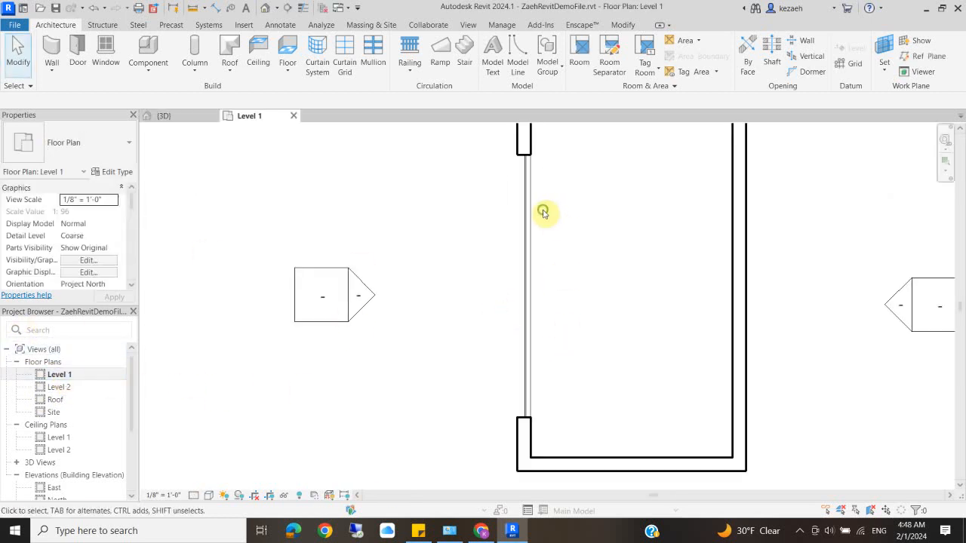
scroll(481, 239, down, 3)
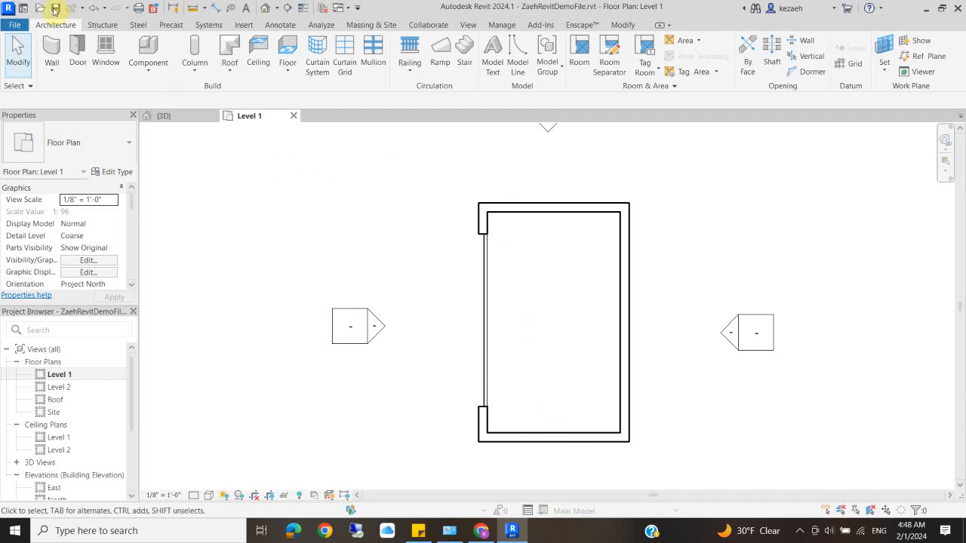
Place an aligned dimension string outside the curtain wall, from one end wall's inner face through both opening edges to the opposite inner face.
click(276, 25)
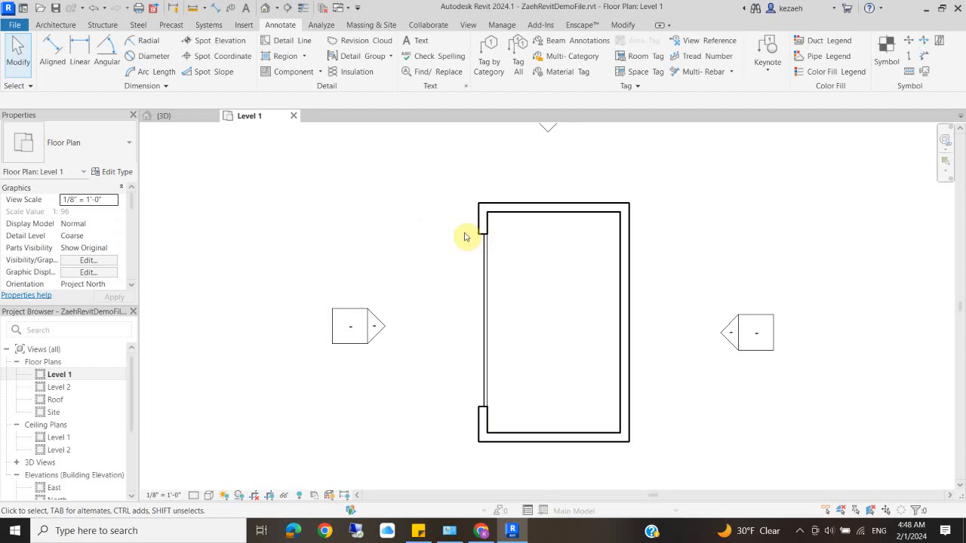
key(d)
key(i)
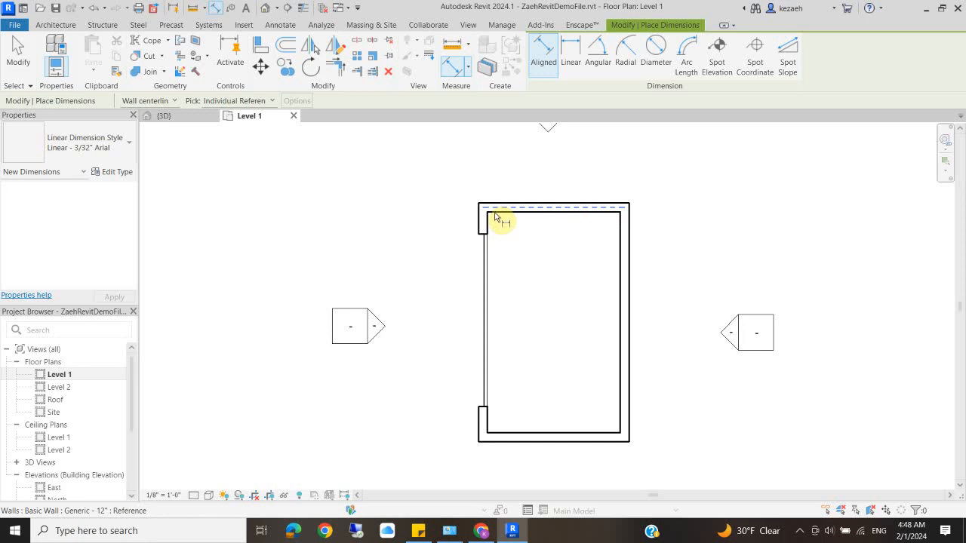
key(Tab)
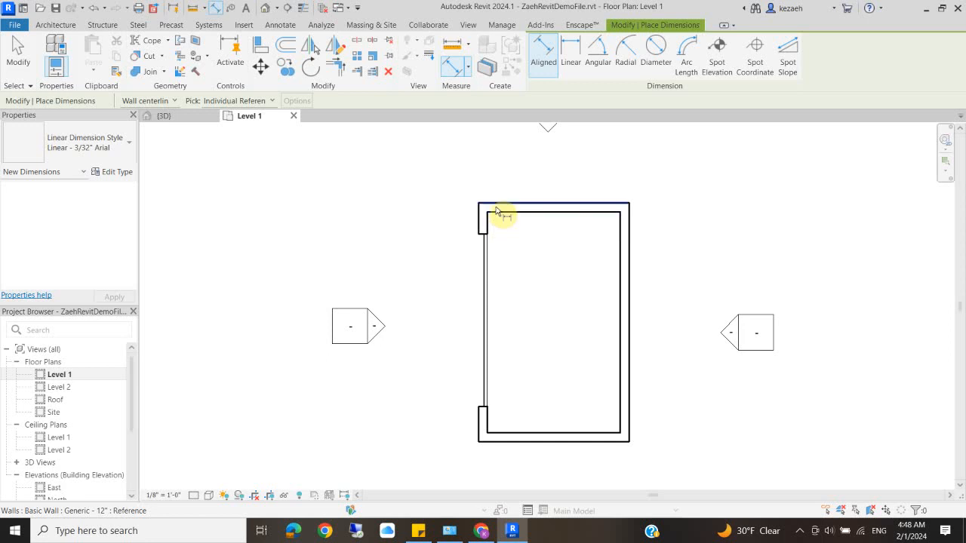
click(496, 217)
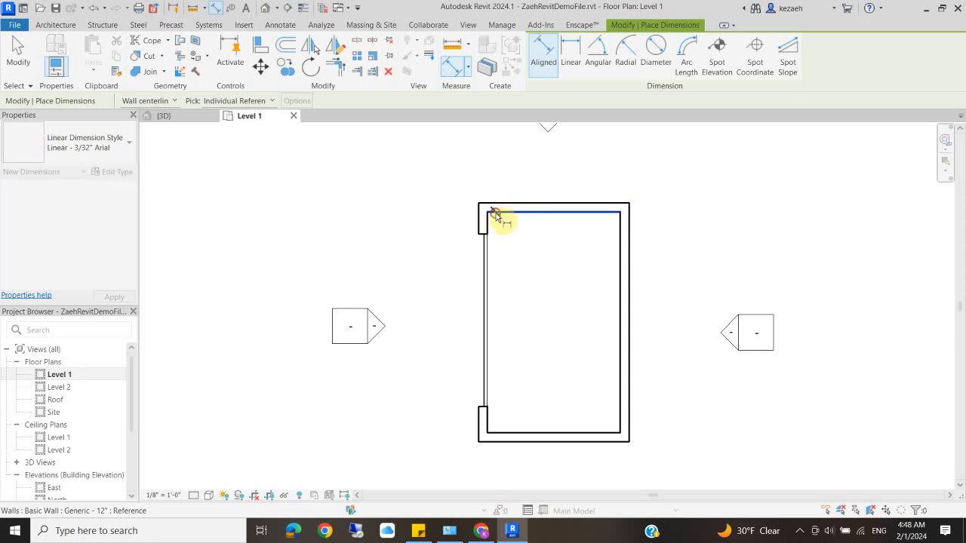
key(Tab)
click(482, 238)
click(470, 409)
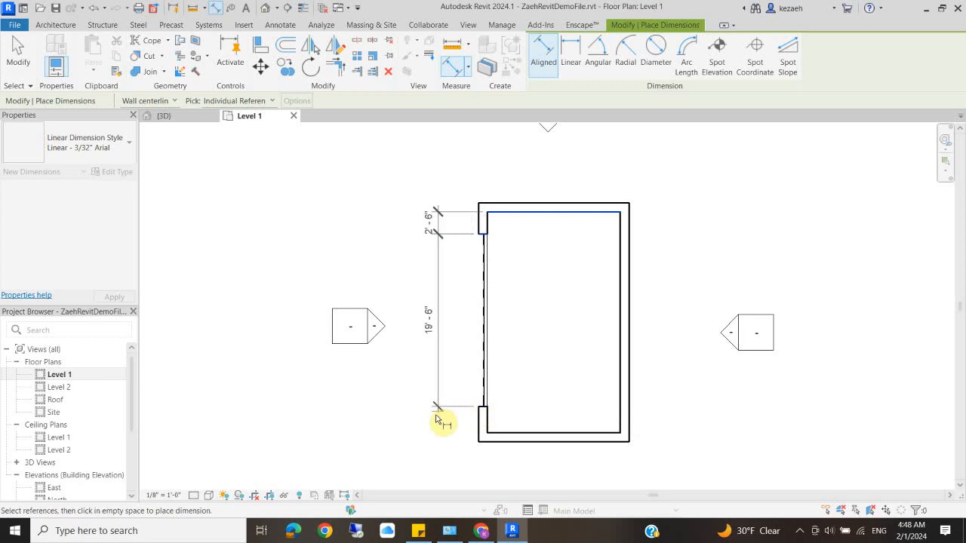
click(500, 440)
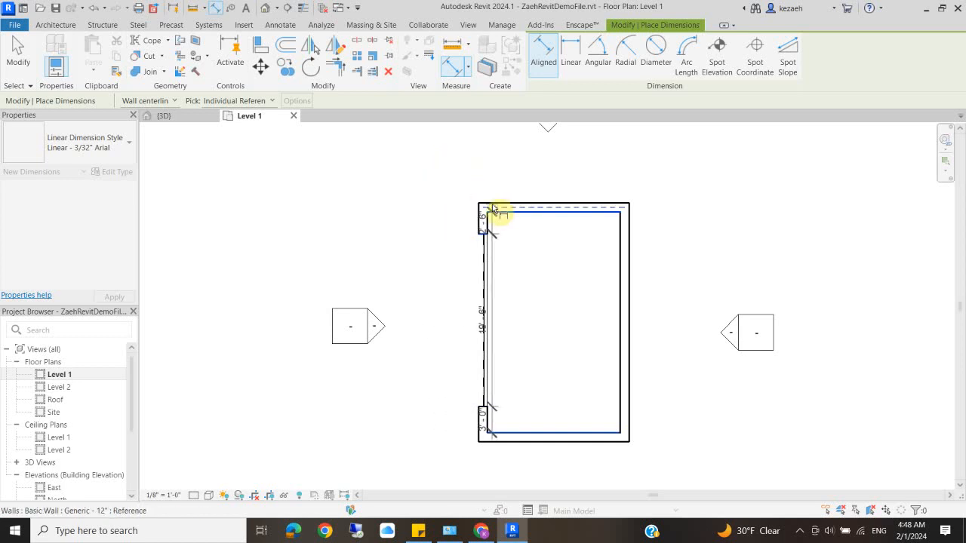
click(429, 189)
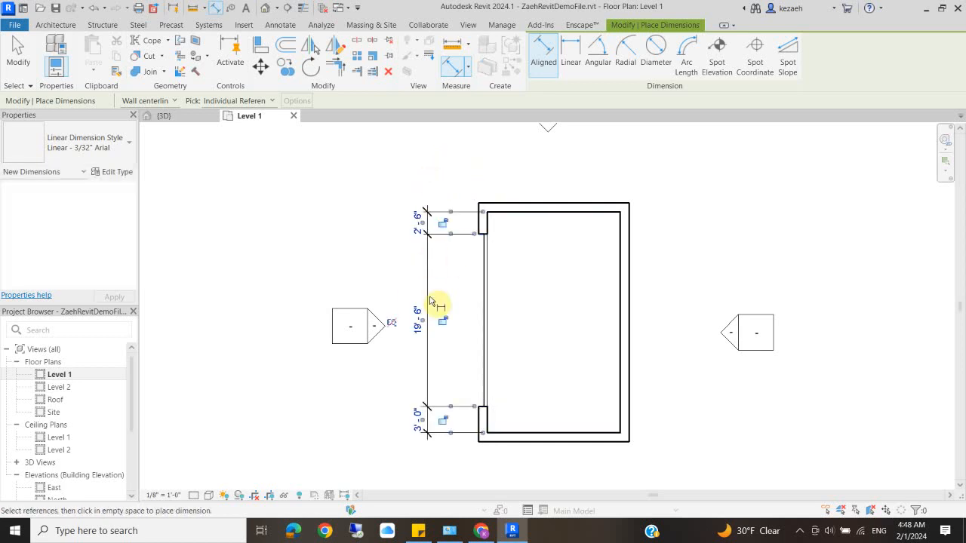
scroll(483, 359, up, 1)
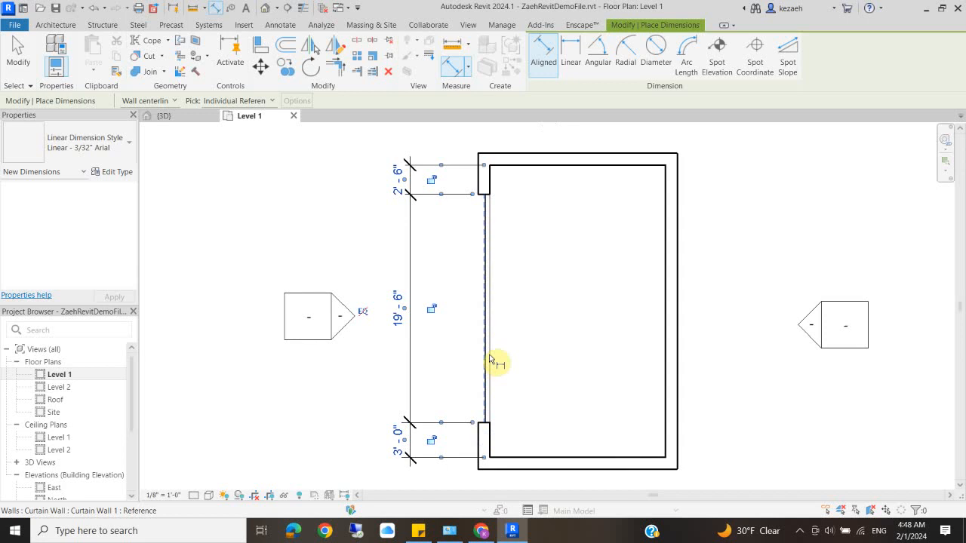
key(Escape)
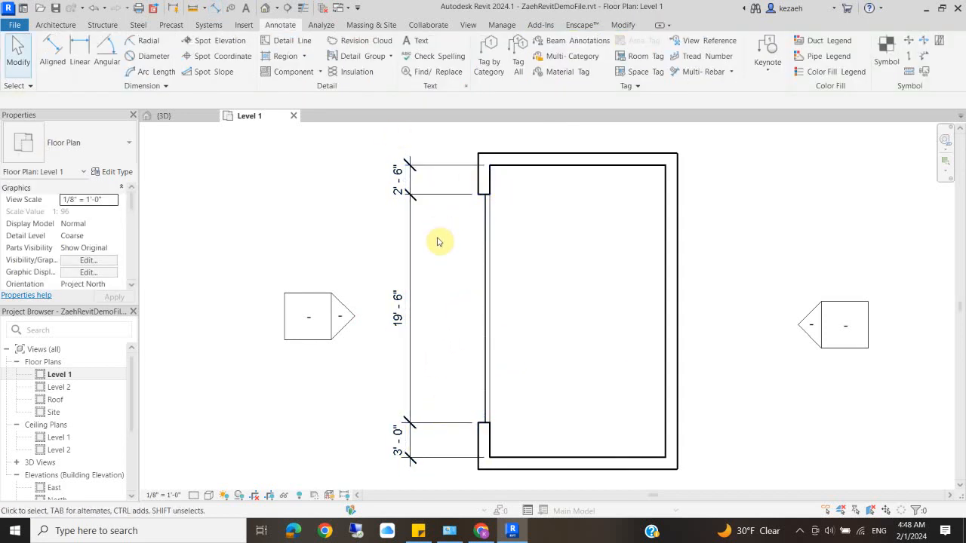
Try to set the curtain wall segment of the dimension string to 19'.
click(487, 210)
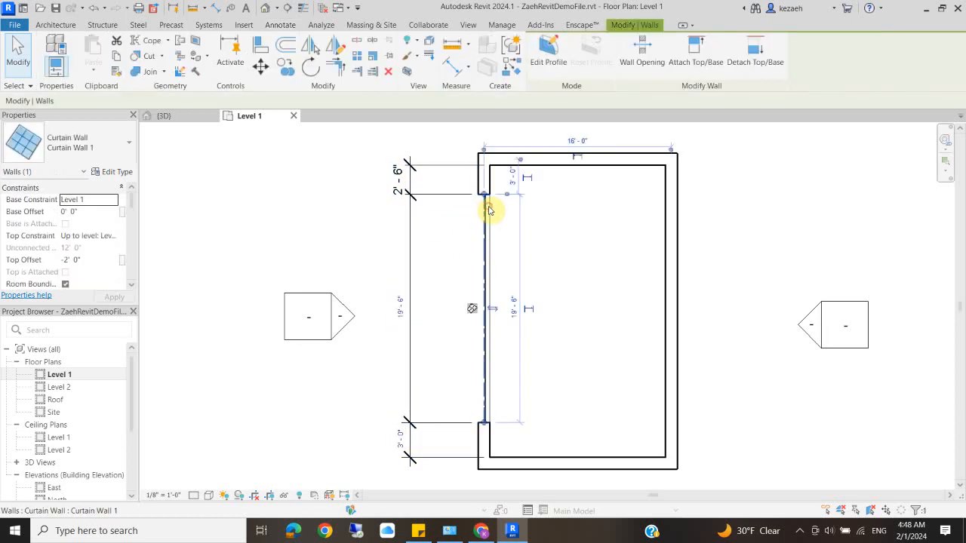
click(399, 311)
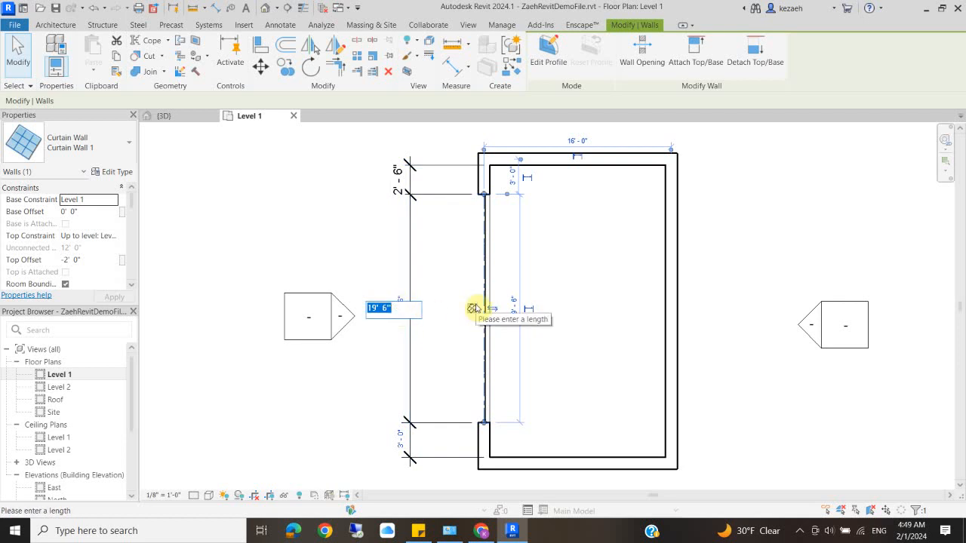
text(19')
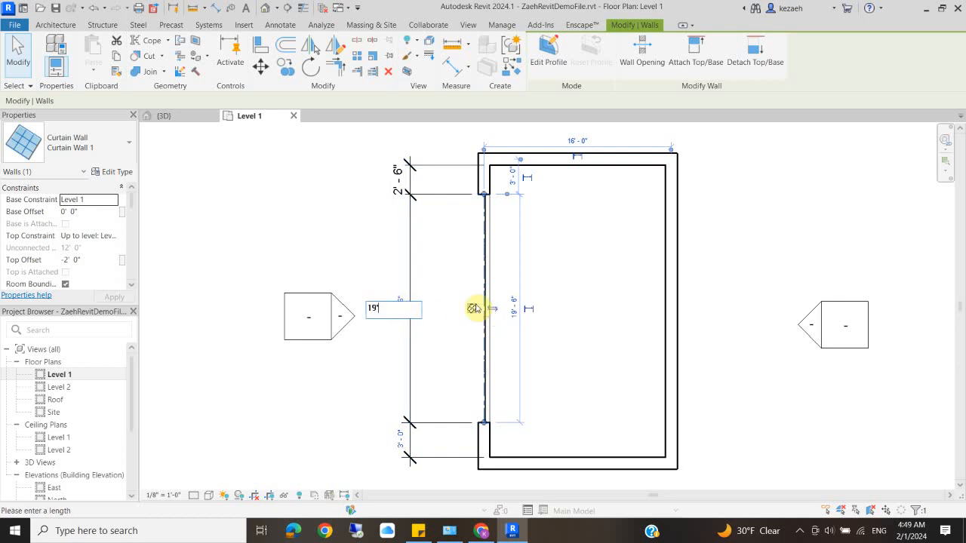
key(Return)
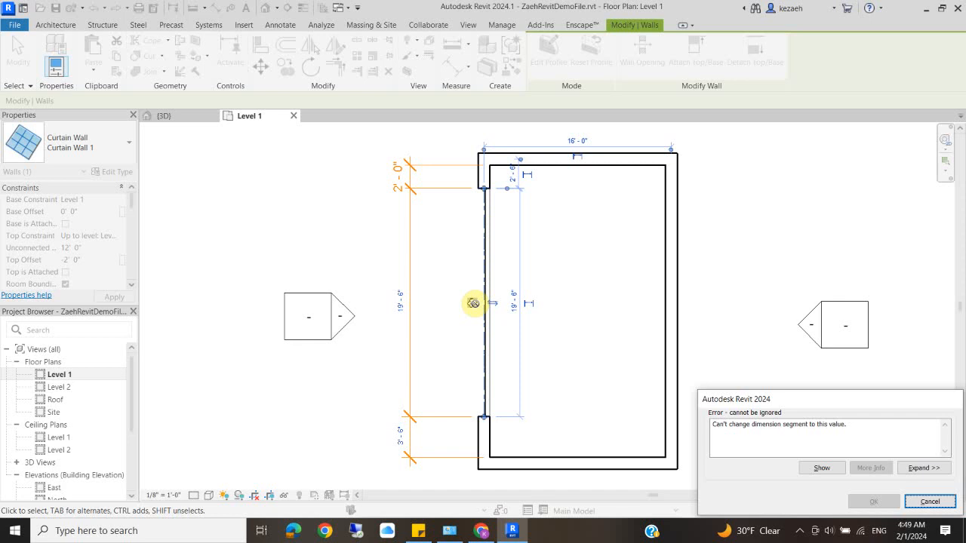
click(930, 501)
Draw a horizontal detail line about 19'-6" long from the upper wall's inner face outward past the dimension string.
middle_drag(391, 214, 492, 371)
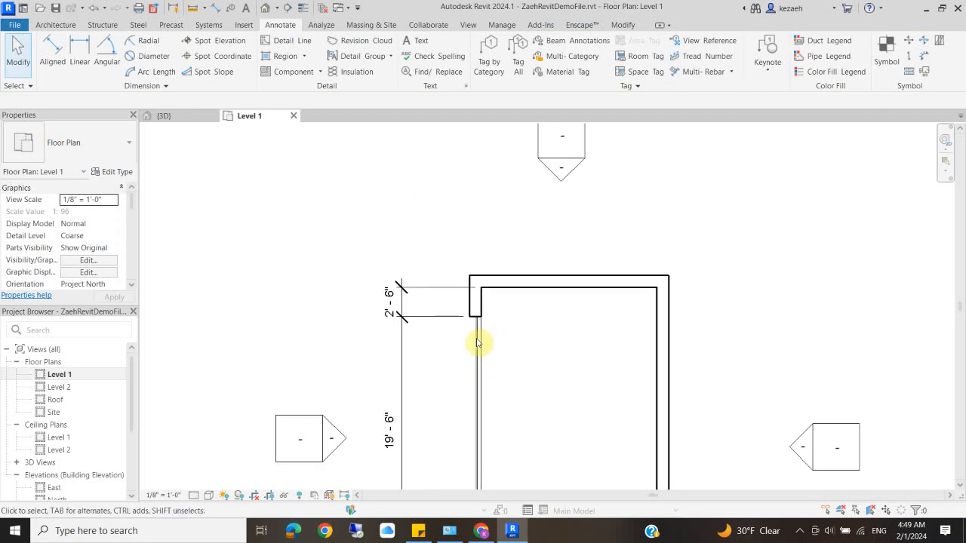
scroll(481, 329, down, 2)
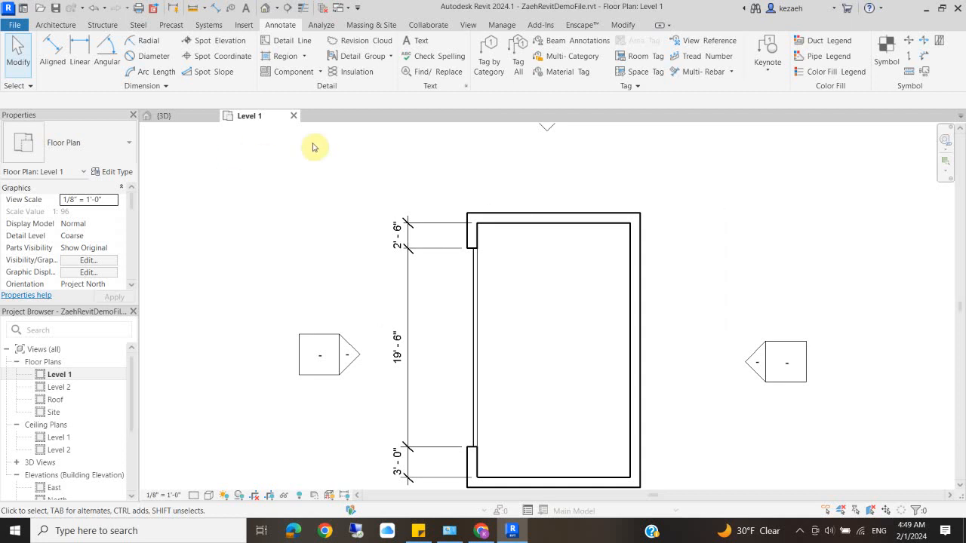
key(d)
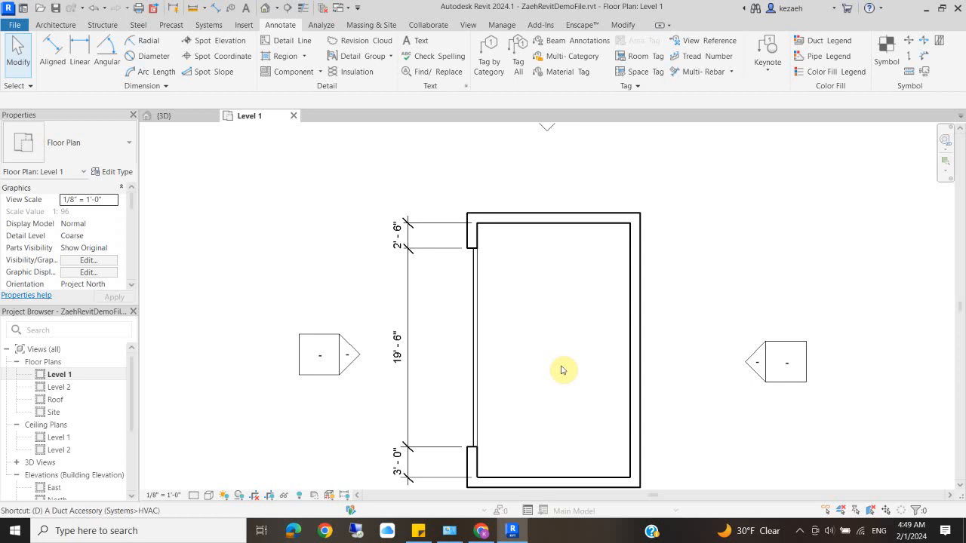
key(l)
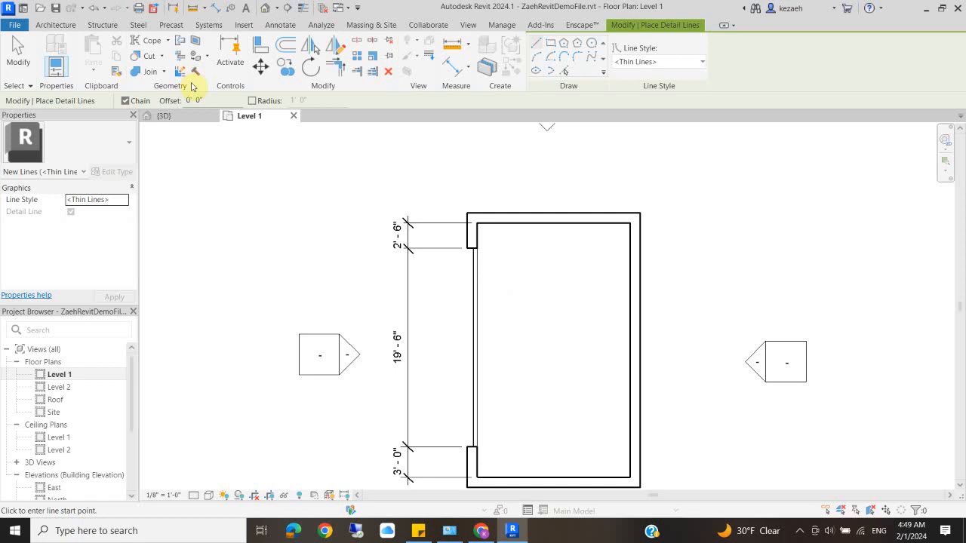
click(276, 25)
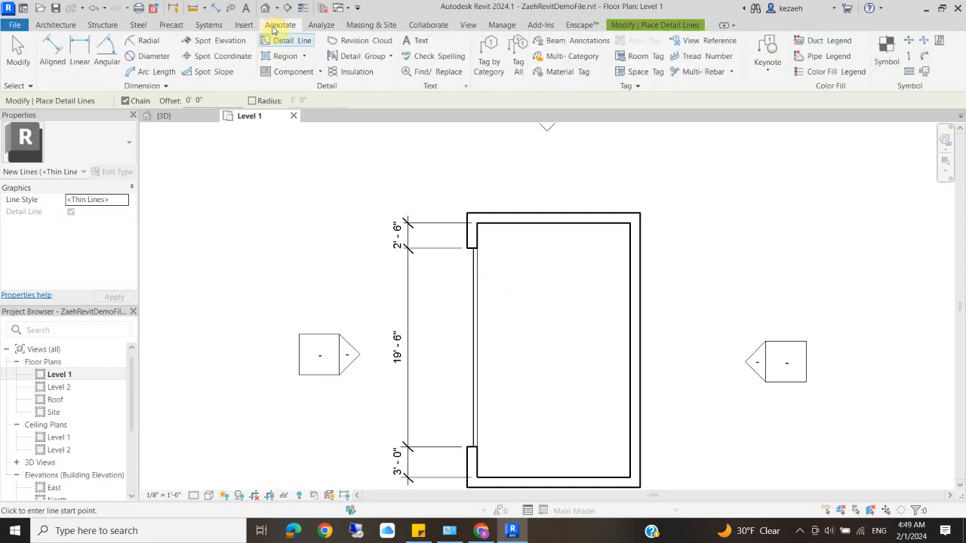
click(291, 43)
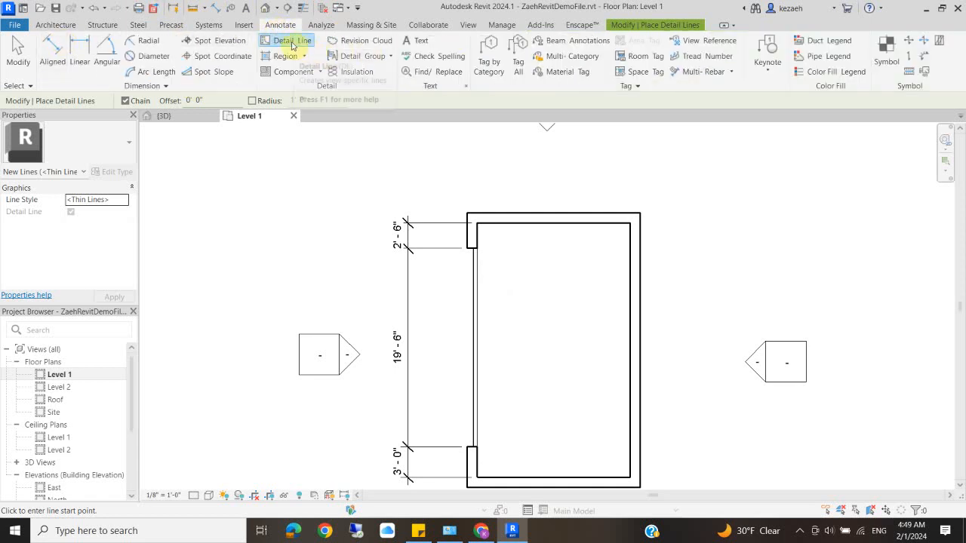
click(527, 223)
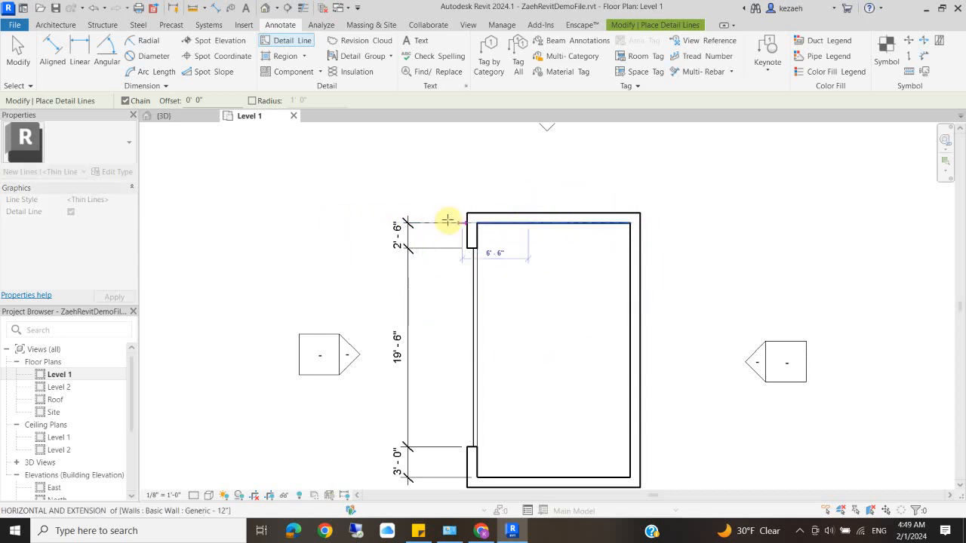
click(331, 223)
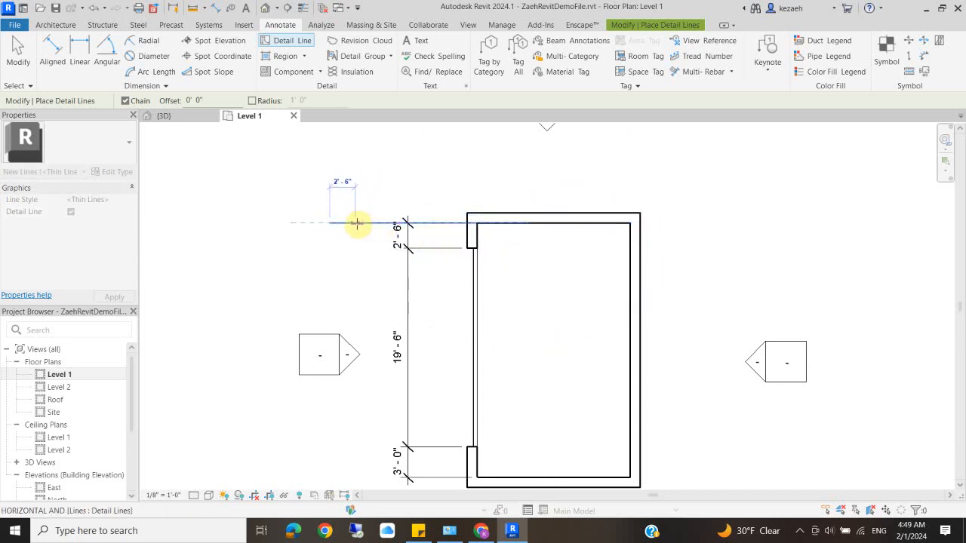
key(Escape)
key(Escape)
Copy the detail line 3' straight down toward the curtain wall.
click(350, 223)
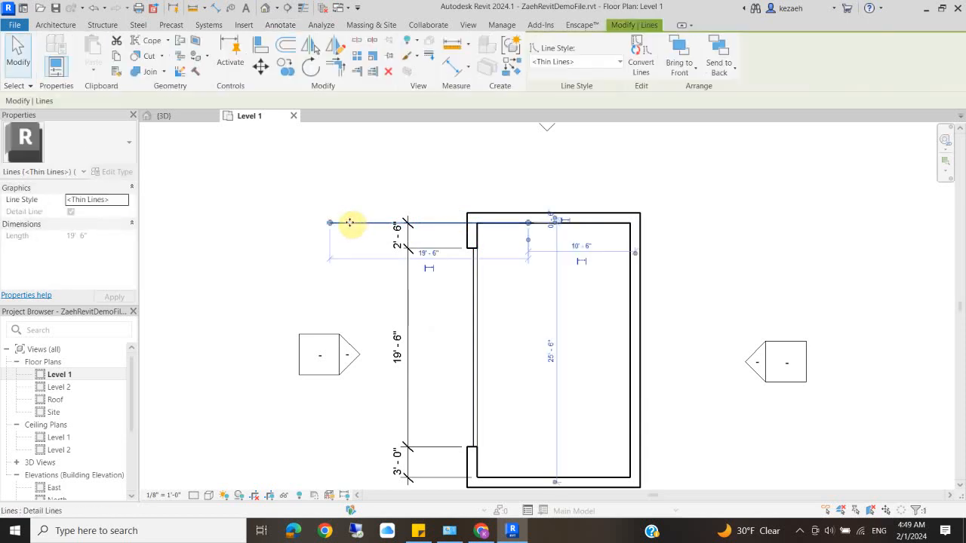
key(c)
key(o)
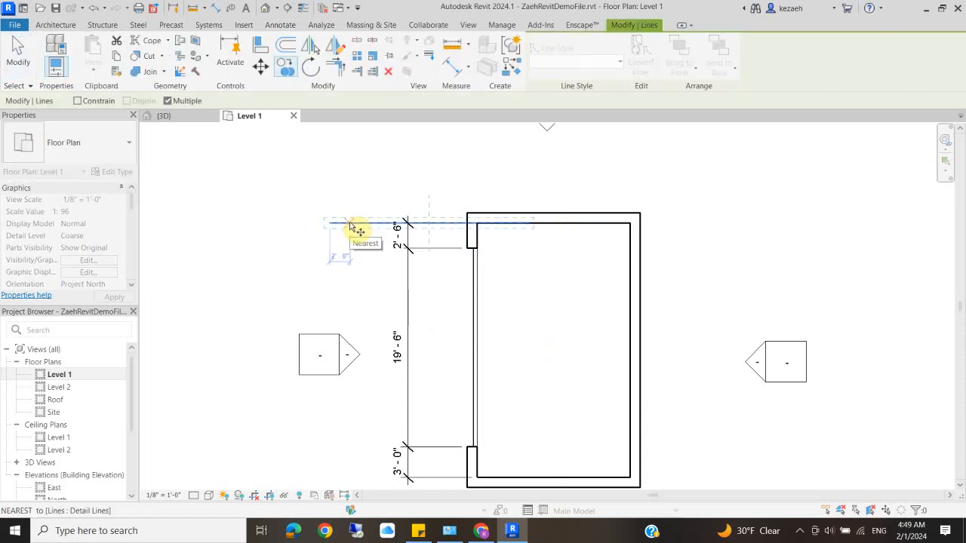
click(351, 223)
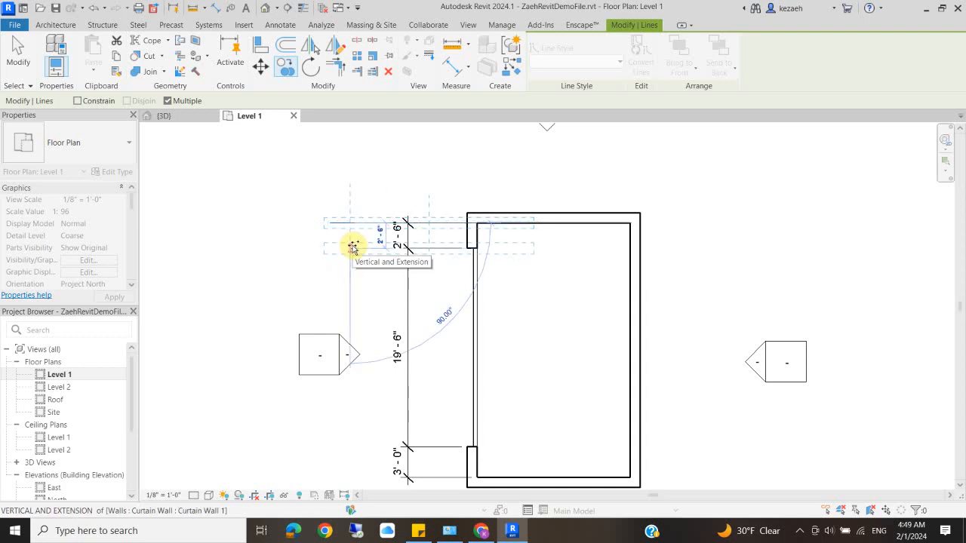
text(3')
key(Return)
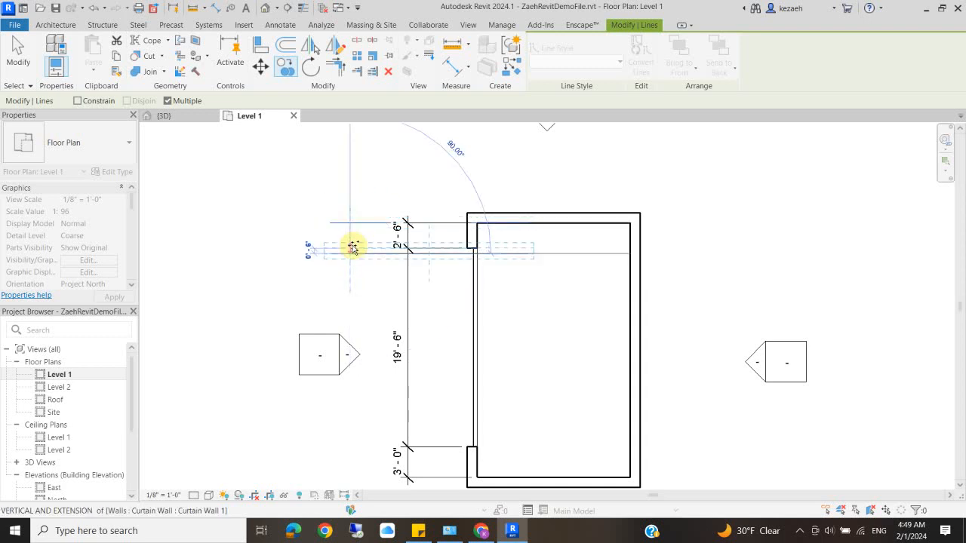
key(Escape)
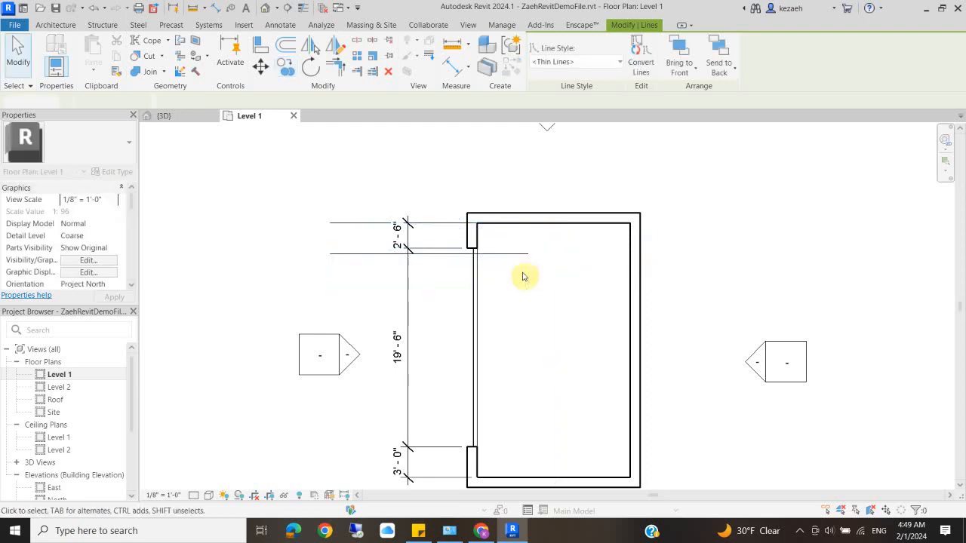
key(Escape)
Align the end face of the short upper wall return with the copied detail line.
scroll(434, 261, up, 2)
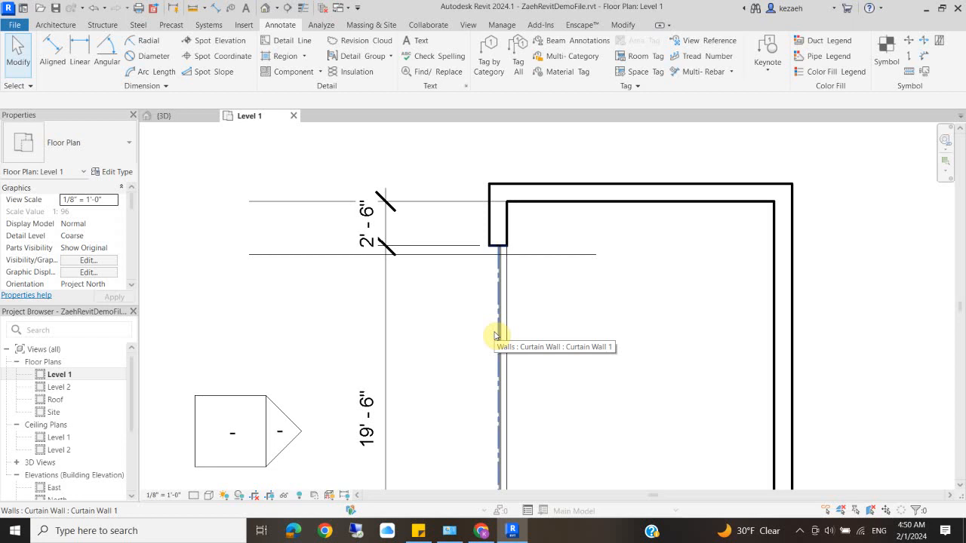
click(623, 26)
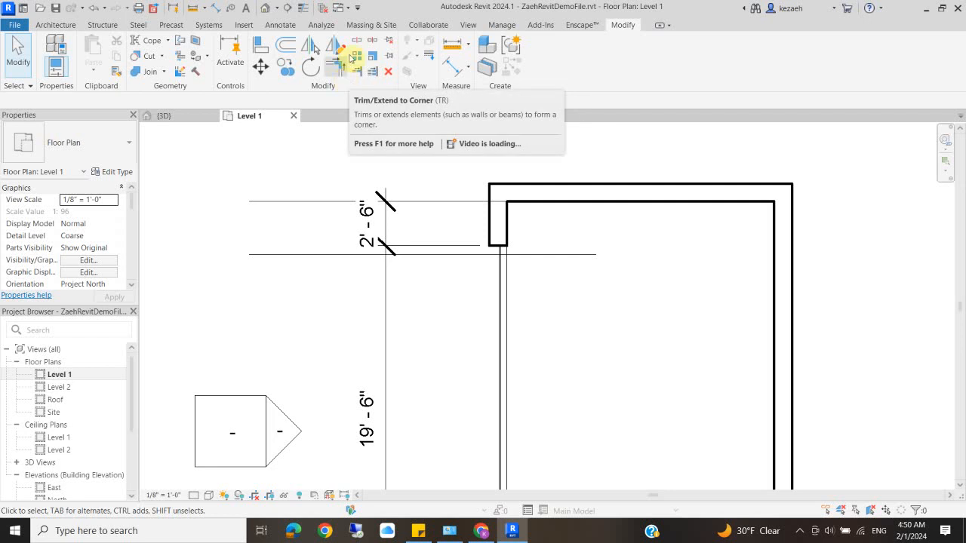
click(260, 45)
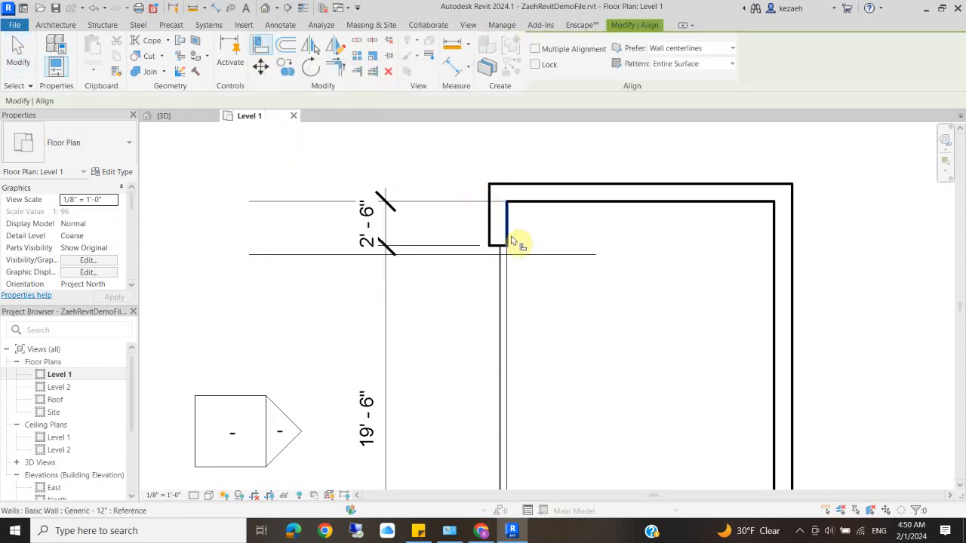
click(443, 257)
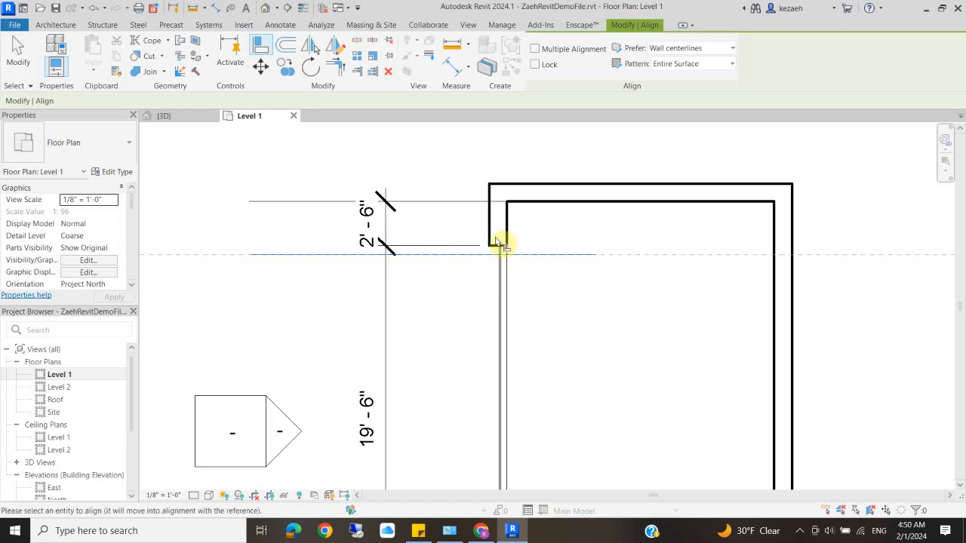
scroll(499, 251, up, 4)
click(495, 253)
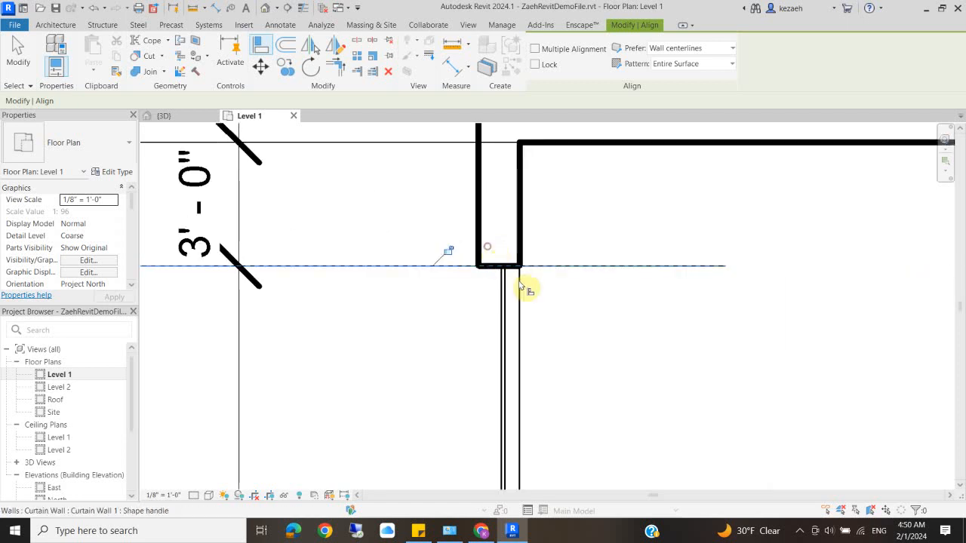
scroll(362, 274, down, 4)
middle_drag(263, 294, 362, 241)
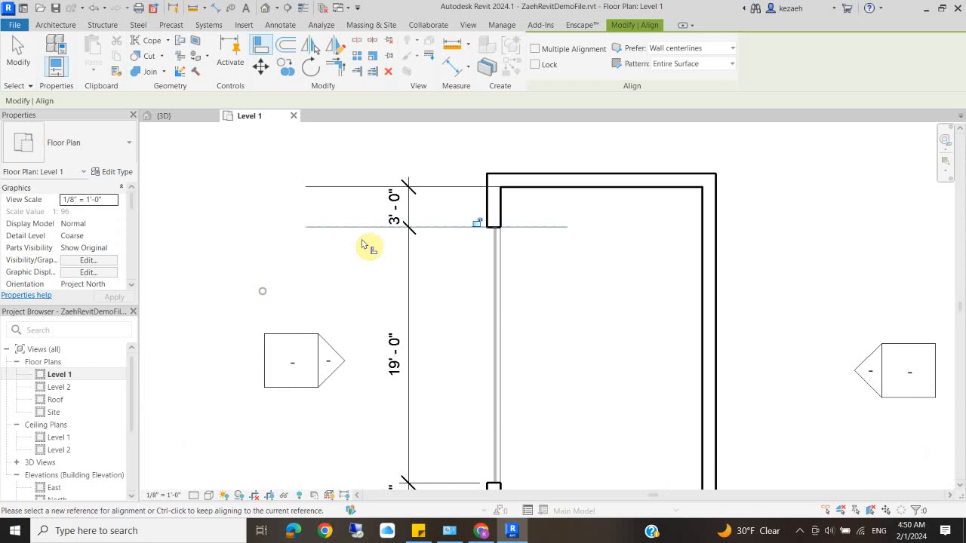
Delete the two horizontal detail lines used as alignment references.
key(Escape)
click(348, 226)
key(Delete)
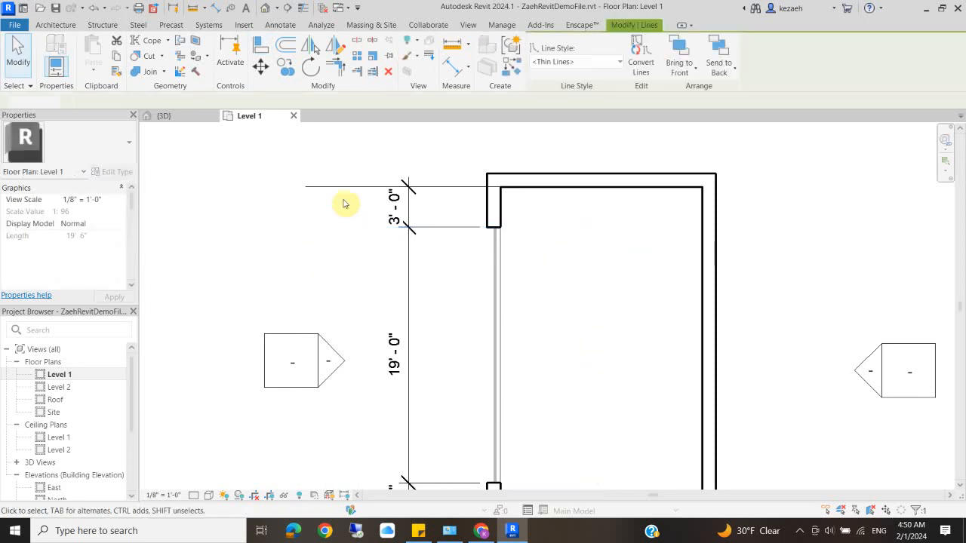
click(332, 193)
key(Delete)
scroll(498, 249, down, 3)
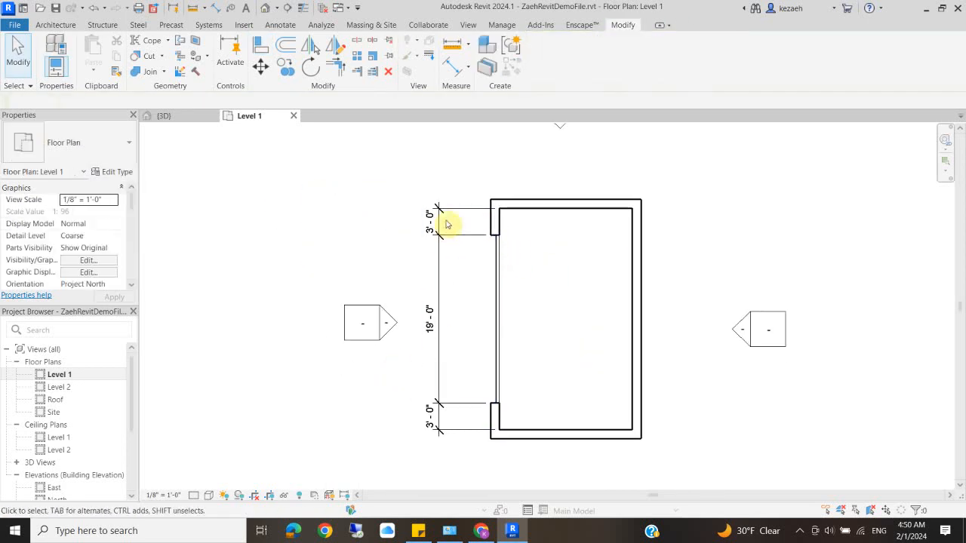
scroll(496, 302, up, 3)
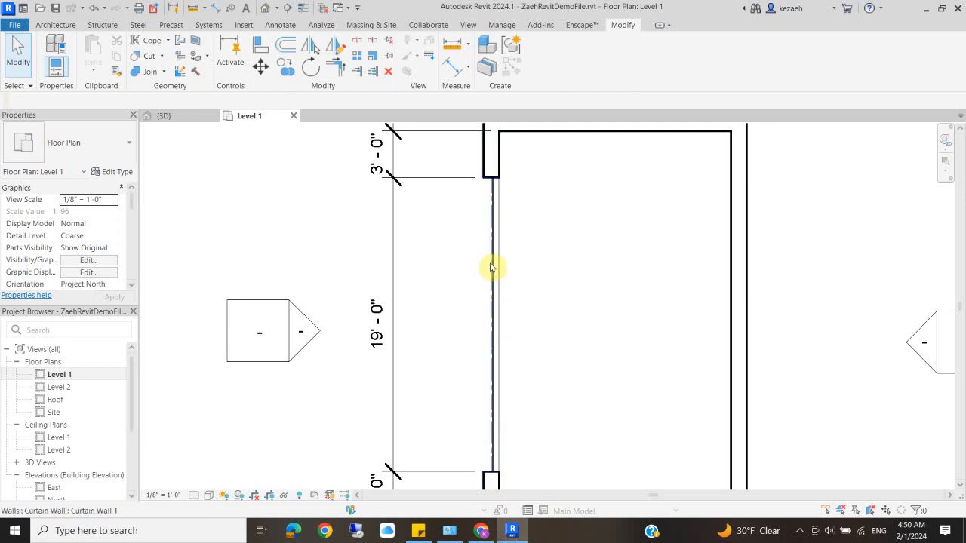
click(390, 128)
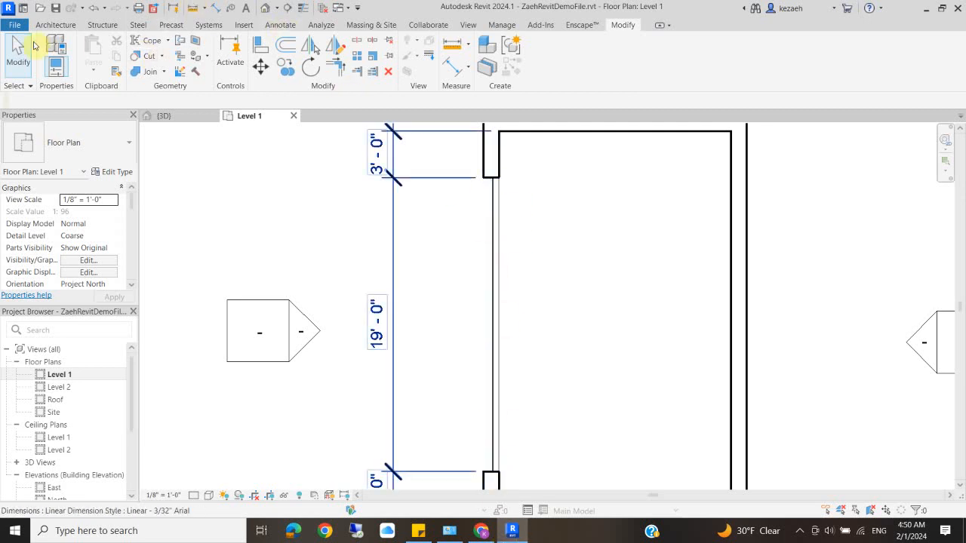
click(366, 226)
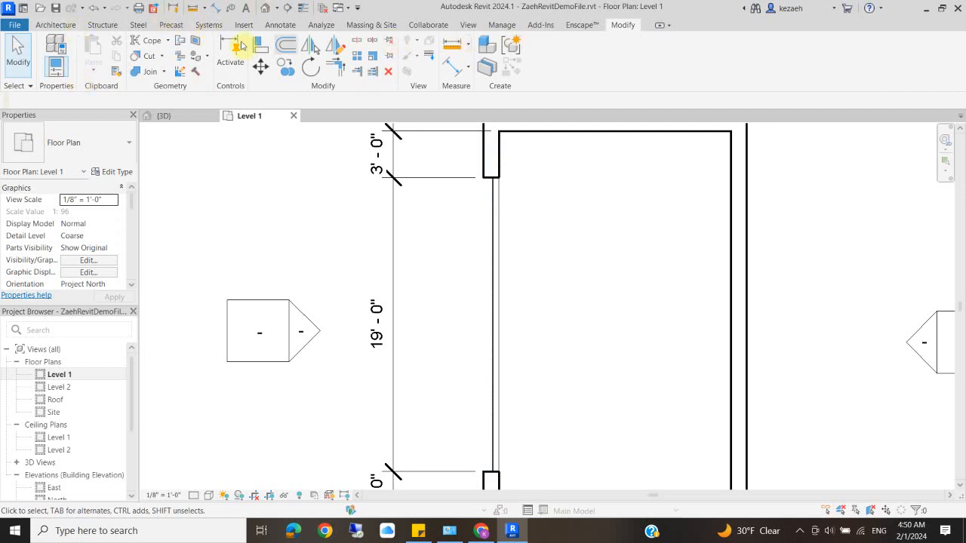
Add three curtain grid lines across all segments of the curtain wall, the first about 3'-2" from its upper end.
click(58, 27)
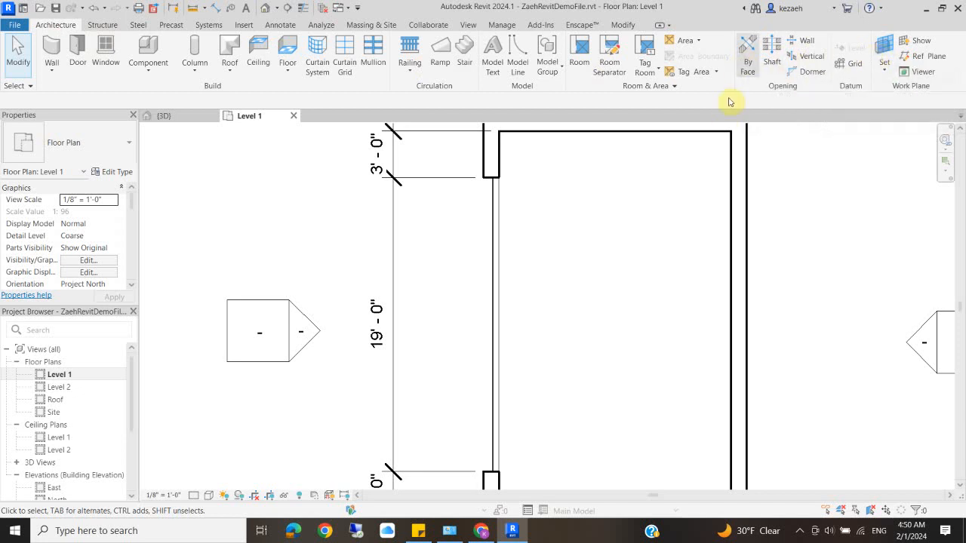
click(345, 46)
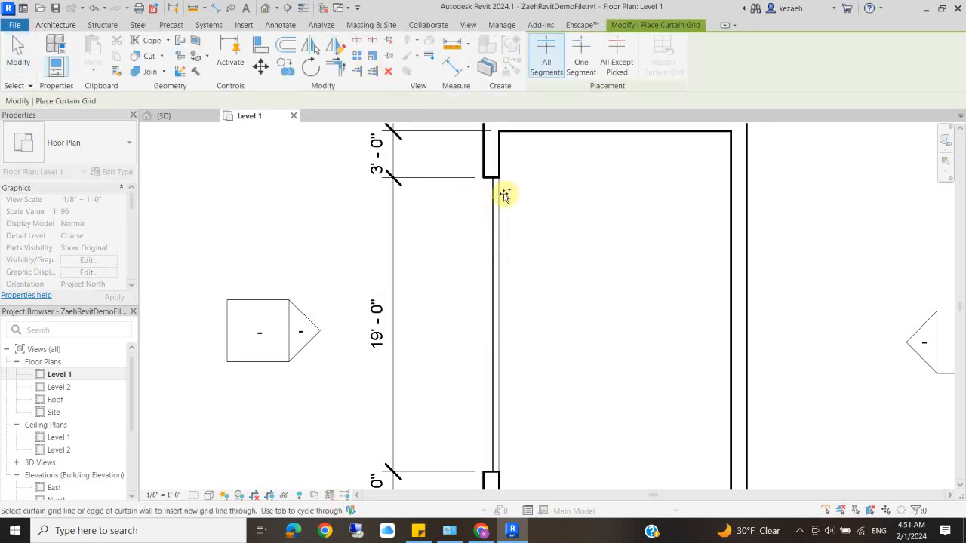
scroll(500, 192, up, 2)
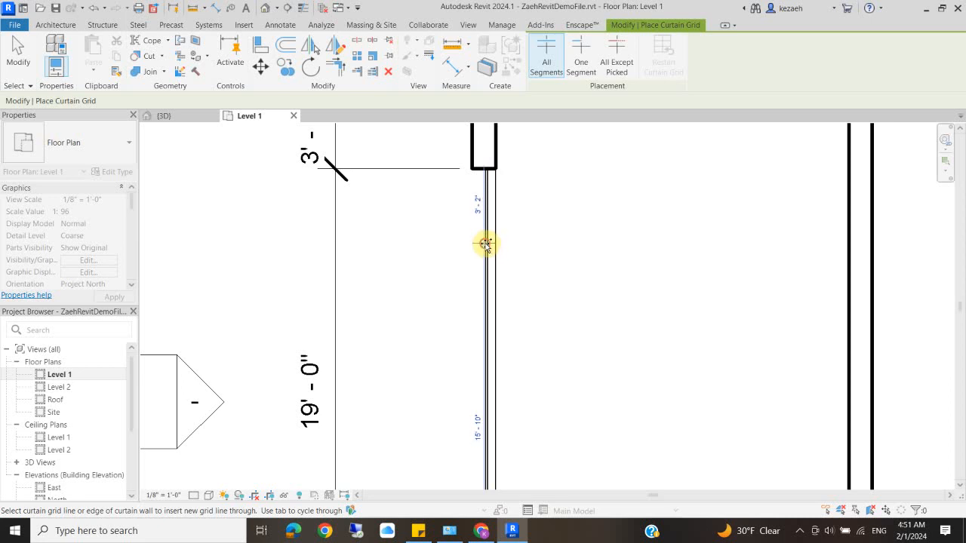
scroll(552, 281, down, 1)
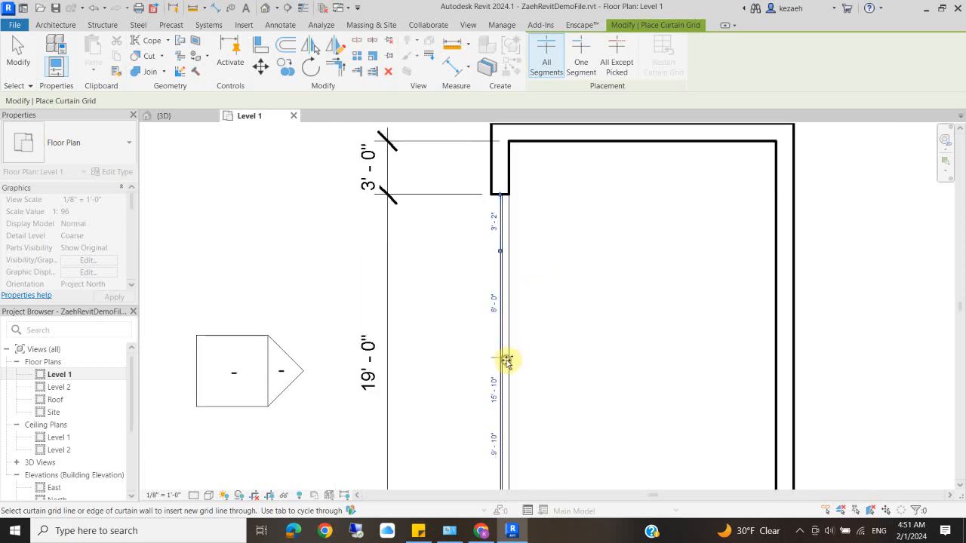
middle_drag(509, 363, 524, 292)
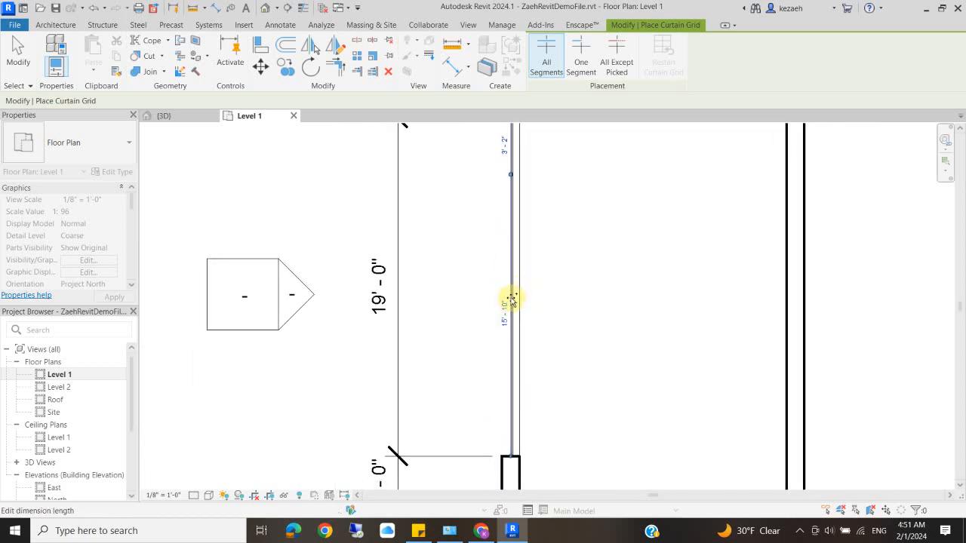
click(511, 260)
click(513, 368)
scroll(514, 368, up, 3)
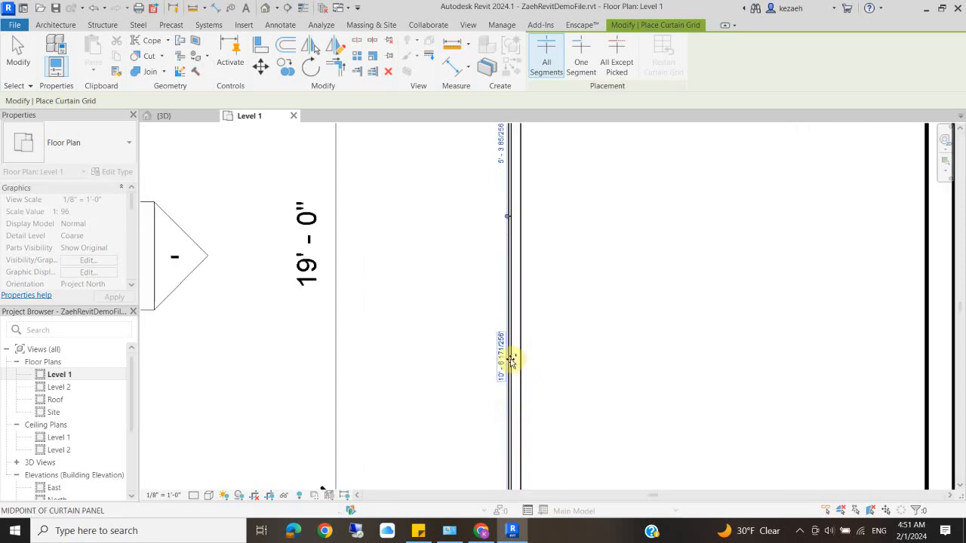
scroll(585, 363, down, 4)
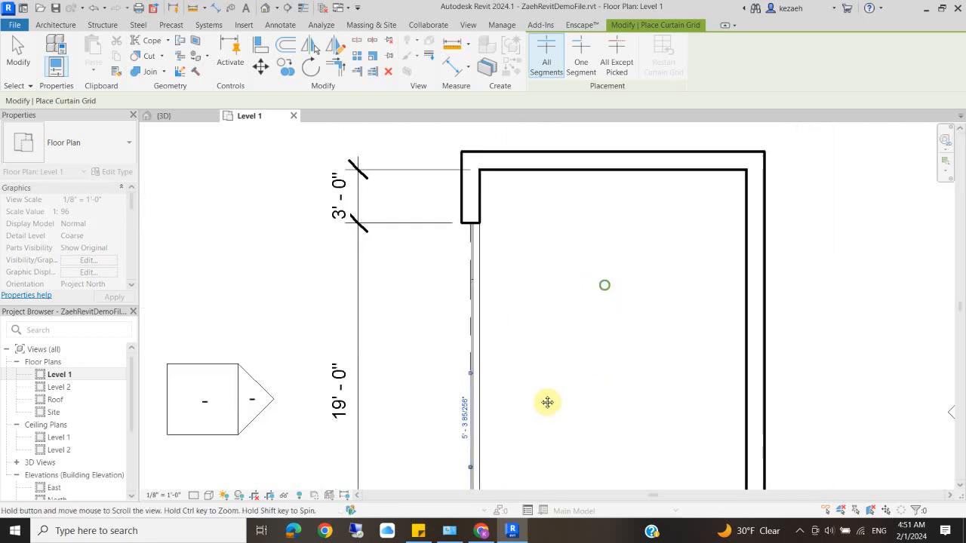
key(Escape)
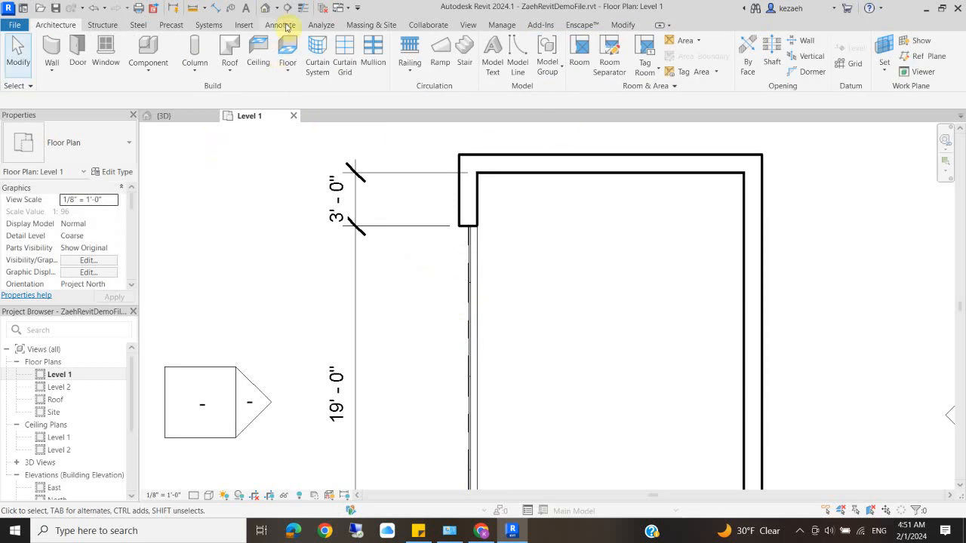
Place an aligned dimension string along the curtain wall from the upper wall return through all three grid lines to the lower wall return.
key(d)
key(i)
click(277, 25)
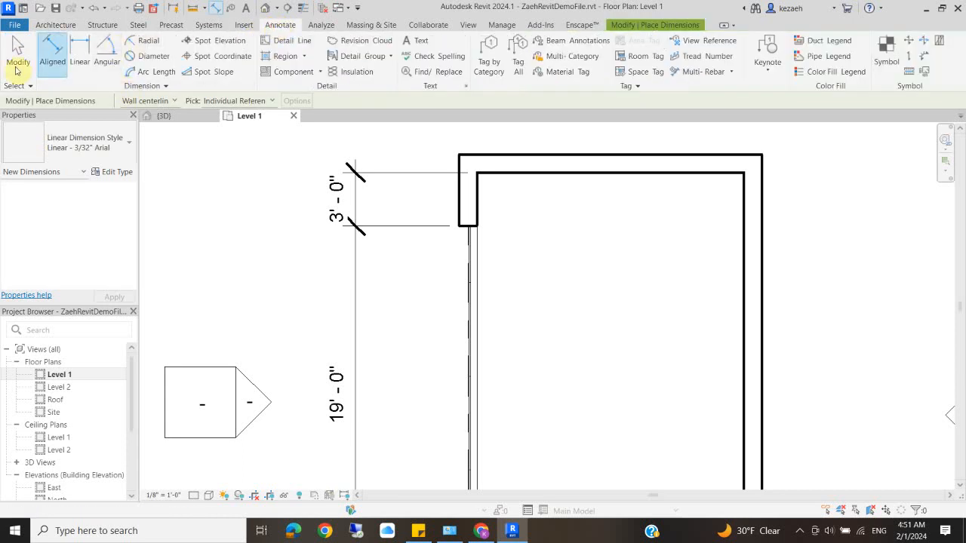
scroll(474, 225, up, 2)
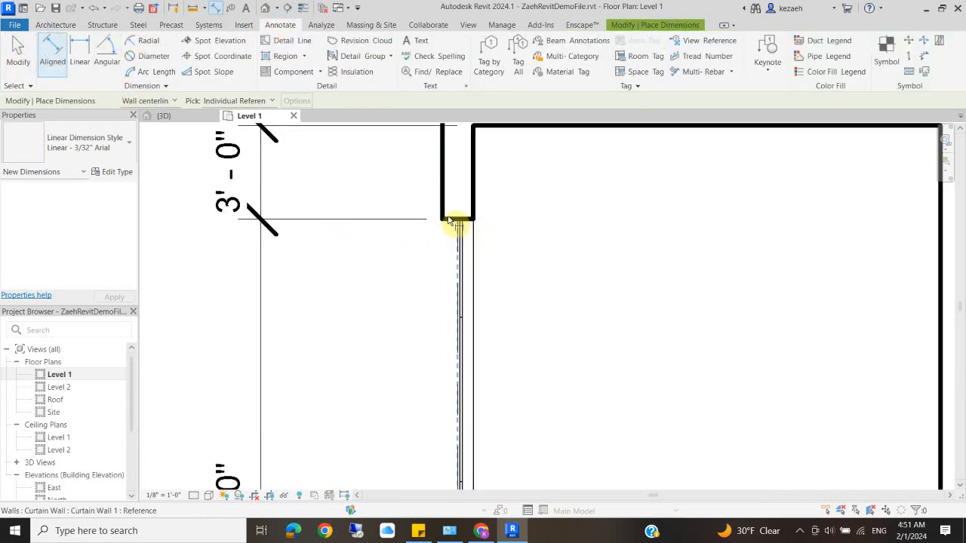
scroll(450, 221, up, 2)
key(Tab)
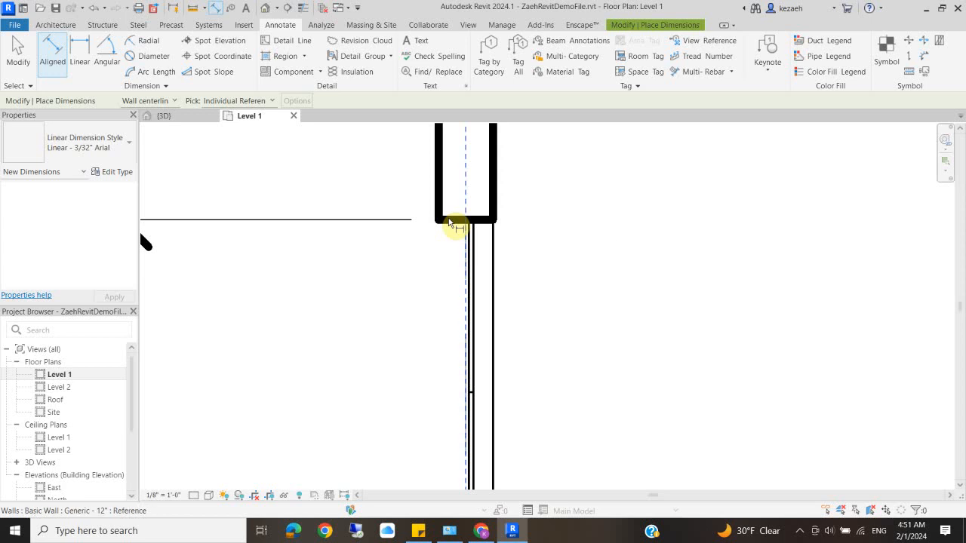
click(450, 222)
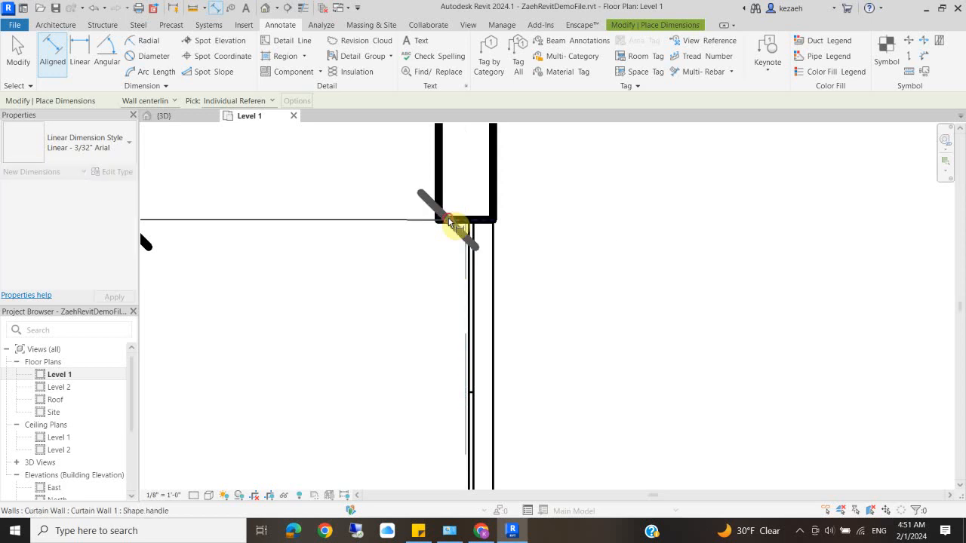
click(475, 394)
scroll(417, 437, down, 2)
click(424, 403)
scroll(426, 344, up, 2)
click(429, 337)
scroll(410, 425, down, 2)
scroll(415, 412, up, 2)
click(413, 406)
middle_drag(375, 418, 375, 321)
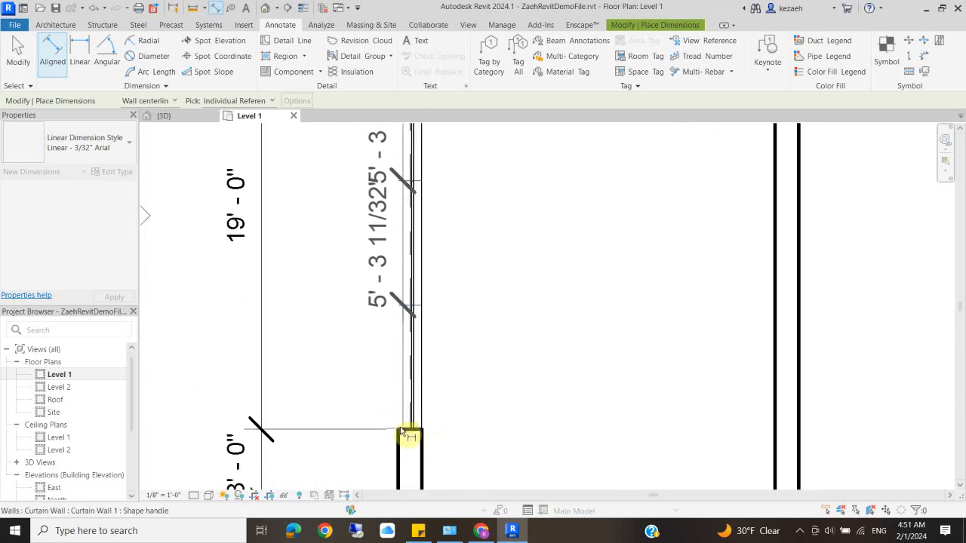
click(402, 436)
click(370, 375)
scroll(363, 332, down, 2)
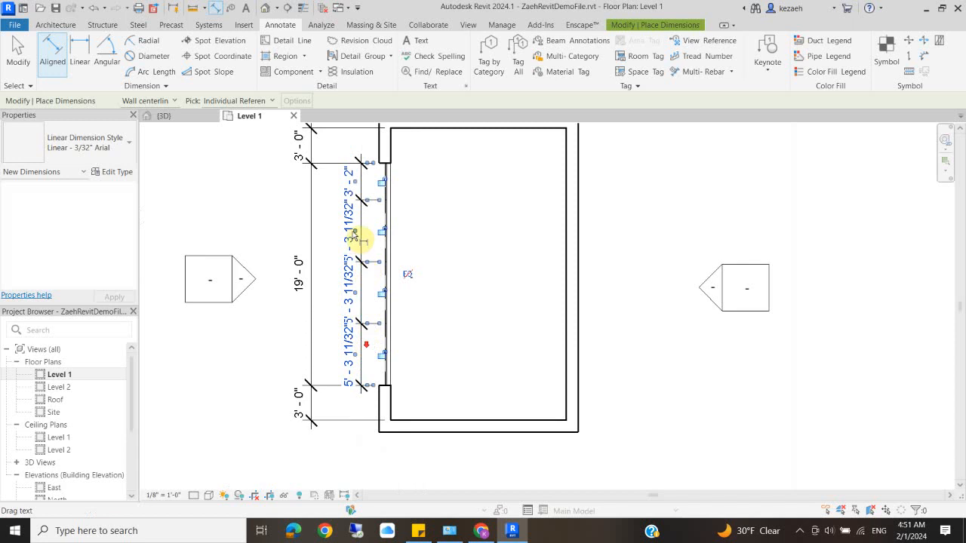
Lock the uppermost segment of the new dimension string, between the upper wall return and the first grid line.
scroll(368, 271, up, 3)
scroll(371, 264, down, 1)
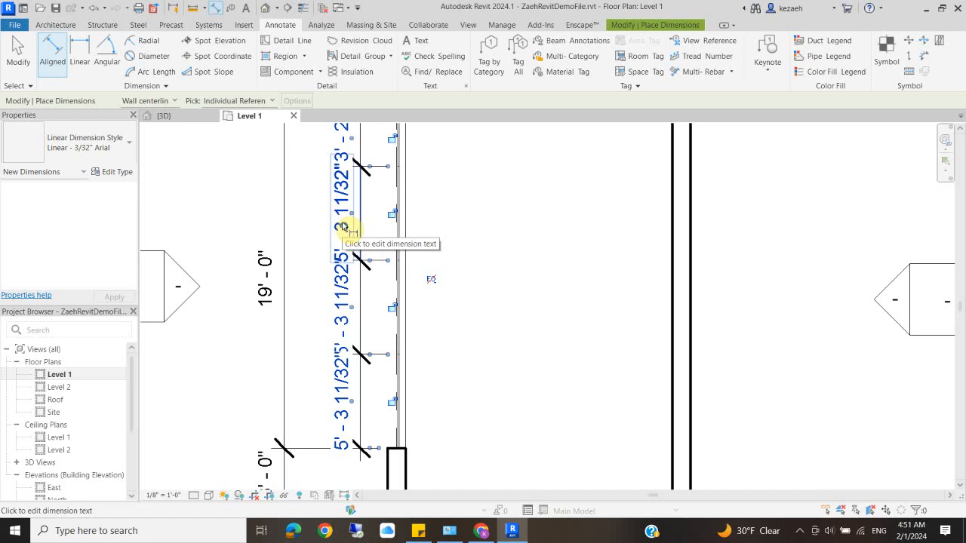
middle_drag(346, 217, 341, 294)
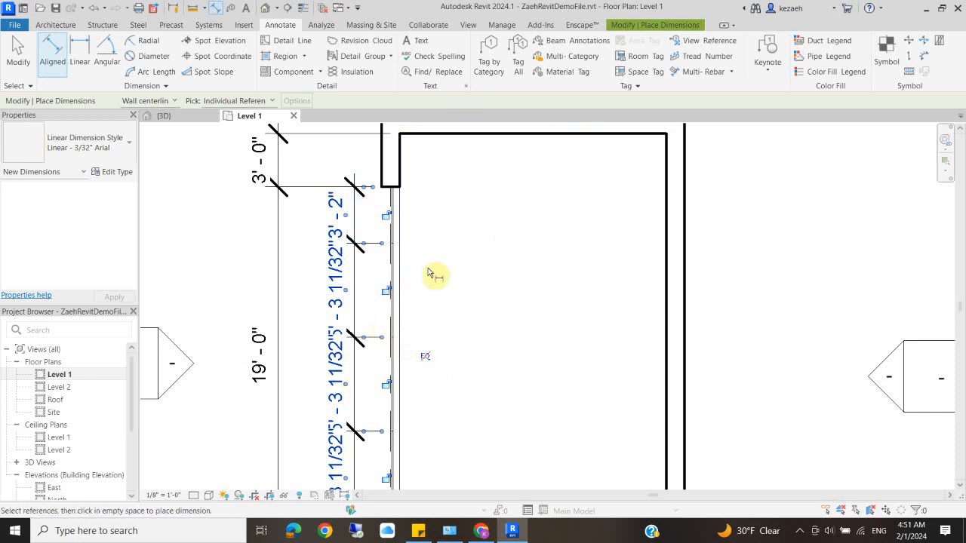
scroll(343, 215, up, 2)
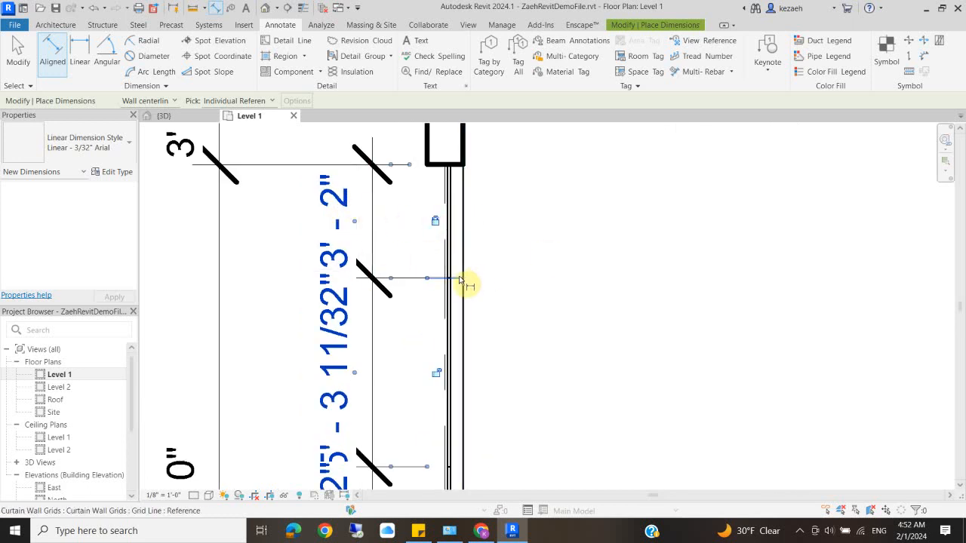
Delete the multi-segment dimension string along the curtain wall and remove its lock constraints.
key(Escape)
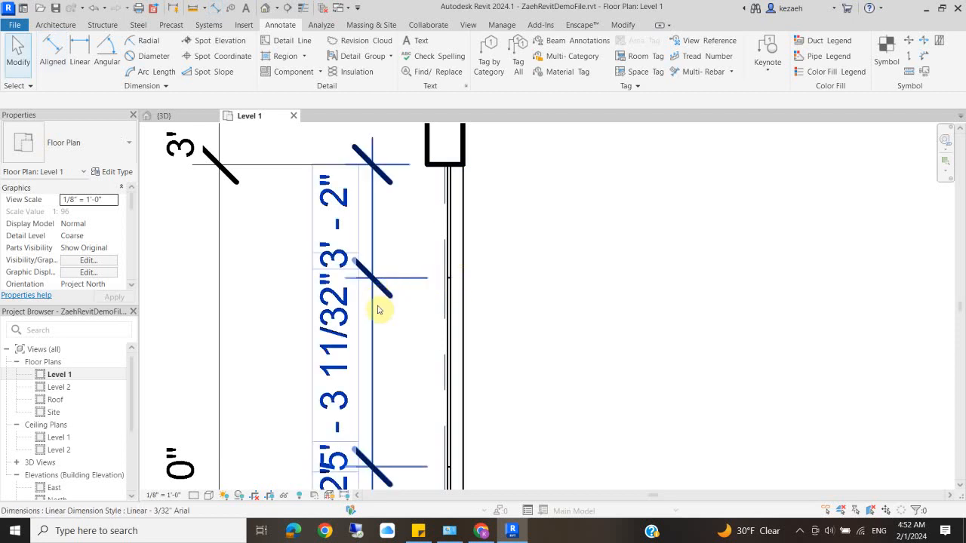
click(376, 323)
key(Delete)
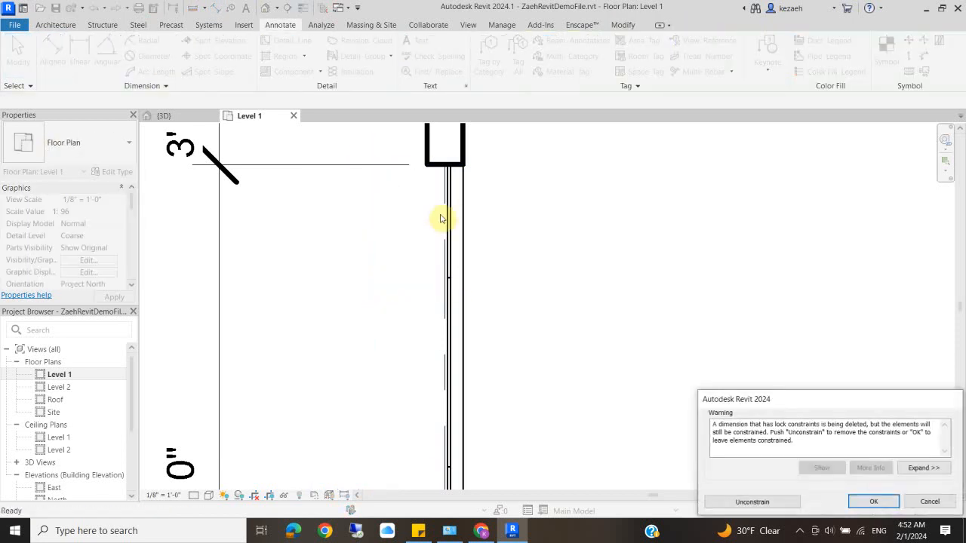
click(761, 501)
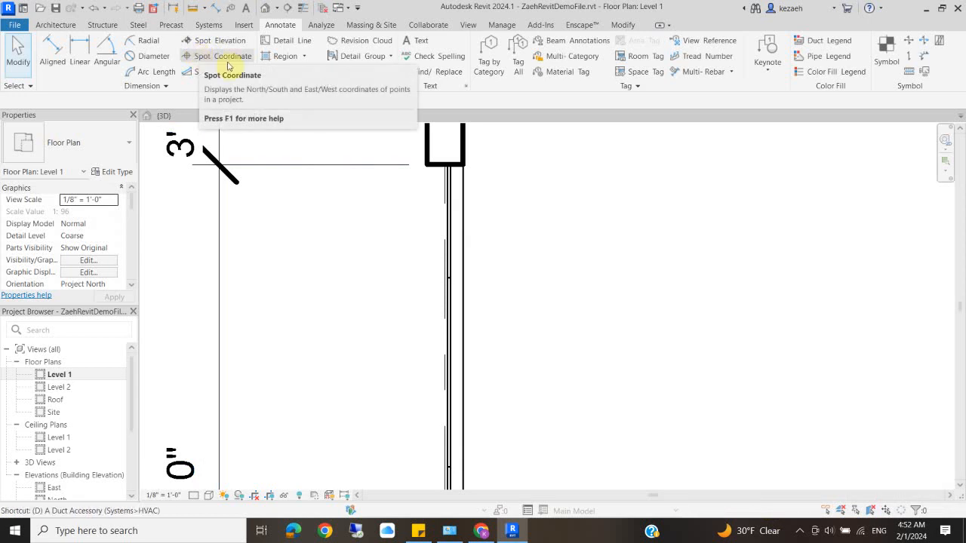
Dimension the distance from the upper wall return's end to the first curtain grid line and lock that dimension.
key(d)
key(i)
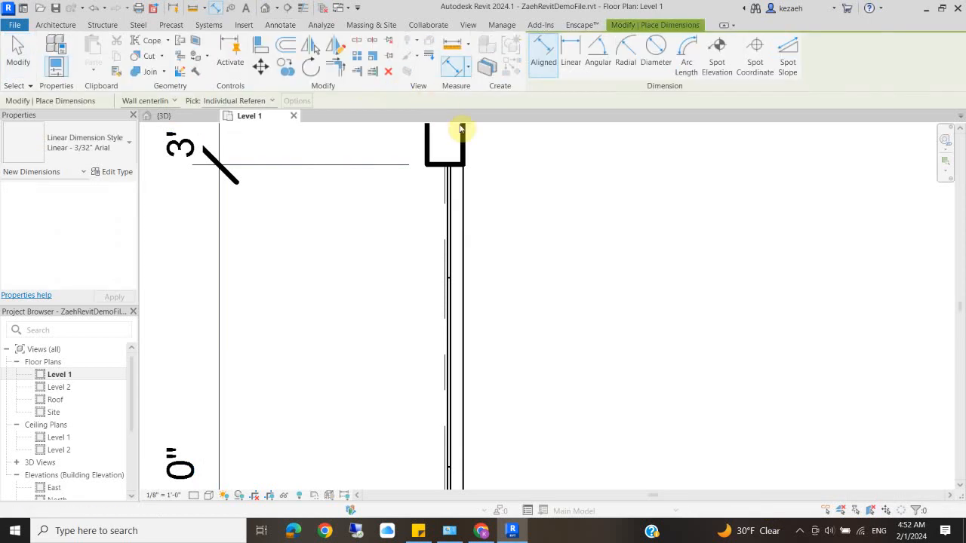
click(458, 180)
click(457, 278)
click(375, 273)
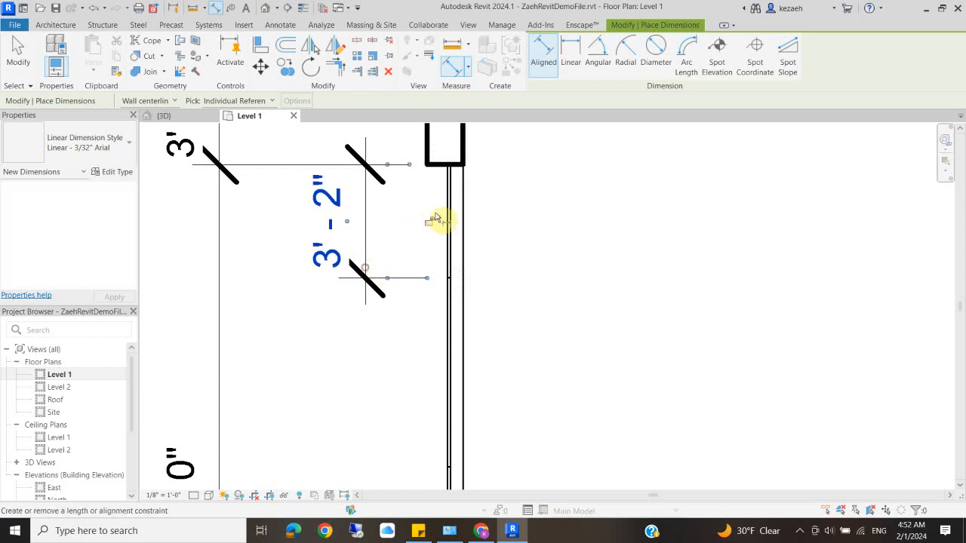
middle_drag(550, 294, 519, 261)
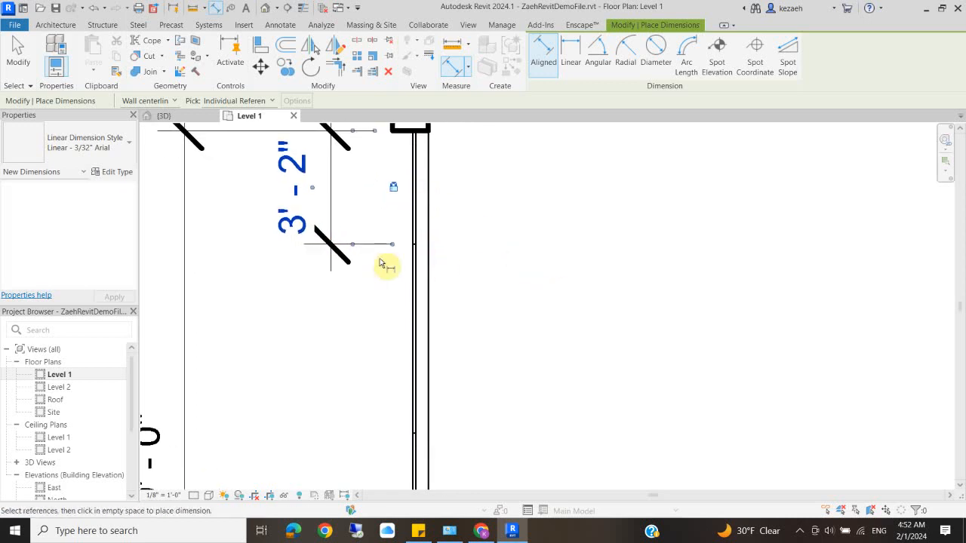
Place an aligned dimension string on the room side from the first grid line through the other two to the lower wall return's end.
click(421, 244)
click(412, 435)
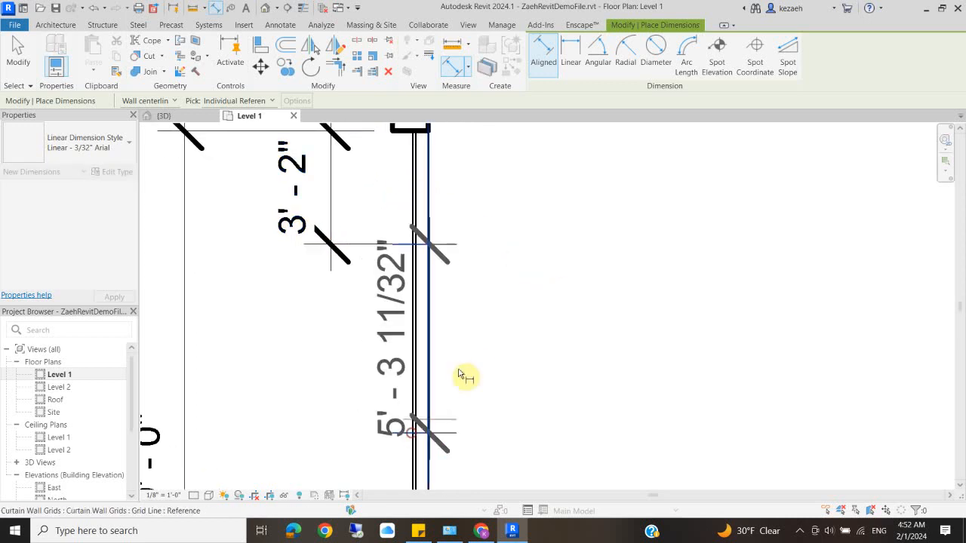
scroll(464, 352, down, 3)
middle_drag(451, 478, 472, 355)
click(465, 350)
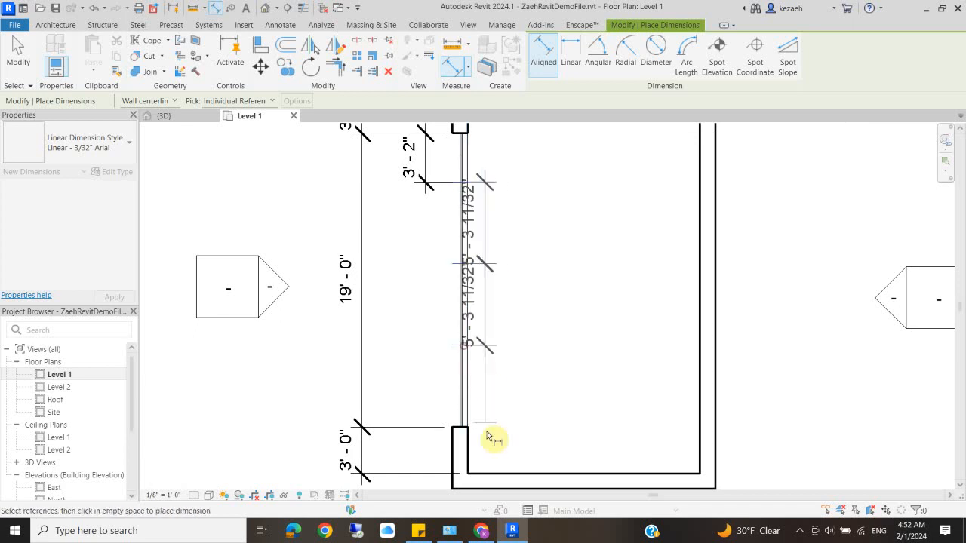
scroll(468, 428, up, 2)
click(459, 421)
click(570, 278)
Apply the equality constraint to the three-segment dimension string and finish dimensioning.
click(665, 236)
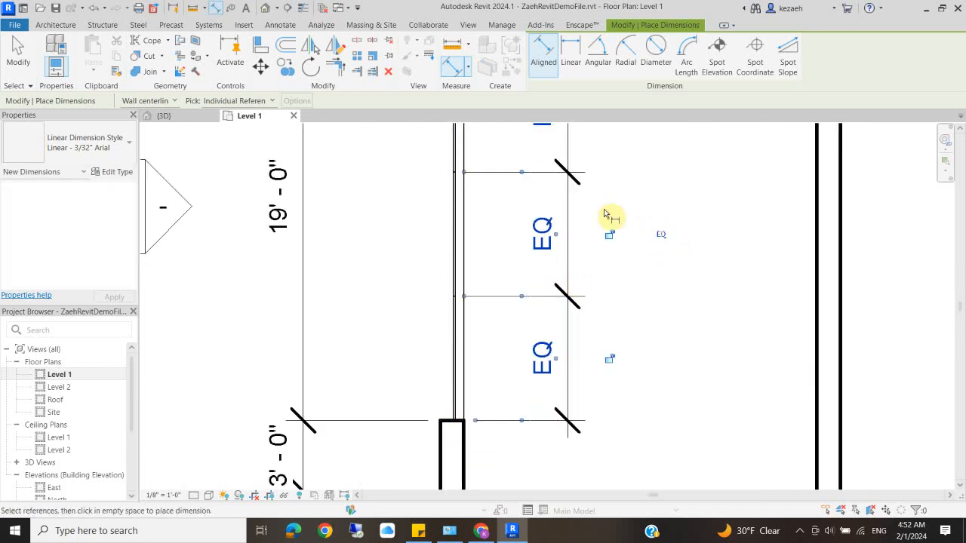
middle_drag(650, 221, 576, 367)
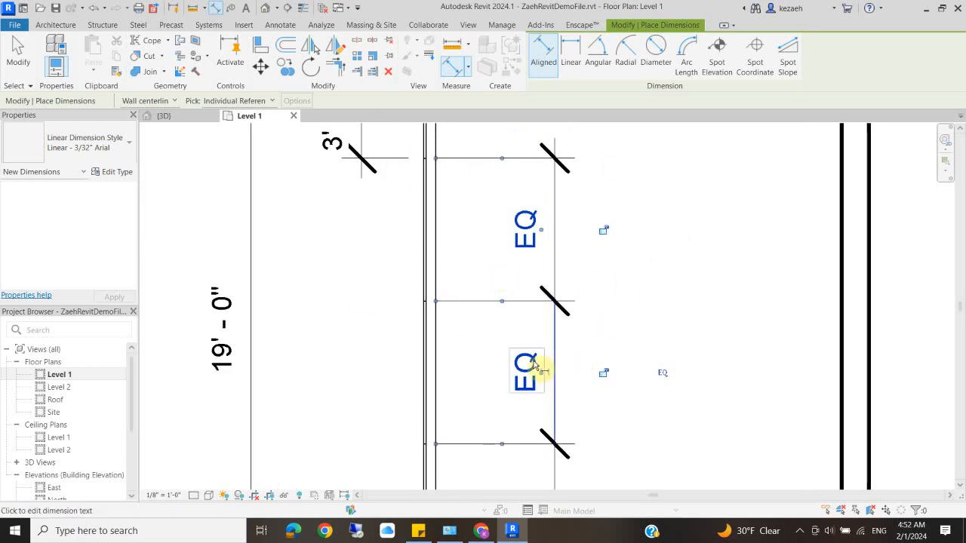
scroll(513, 358, down, 3)
middle_drag(470, 395, 472, 284)
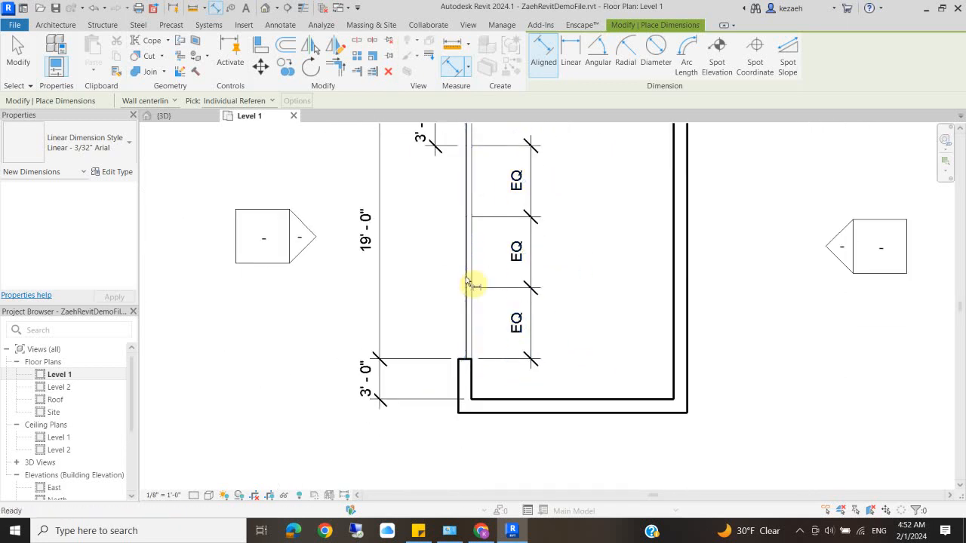
key(Escape)
key(Escape)
Move the equality dimension string to the exterior side of the curtain wall, in line with the 3'-2" dimension.
middle_drag(465, 223, 457, 328)
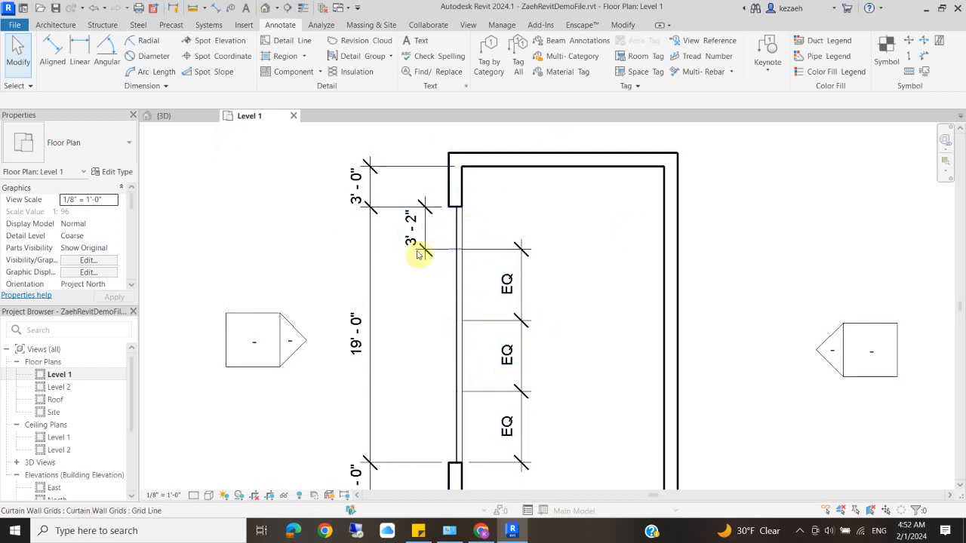
click(494, 277)
drag(491, 277, 423, 282)
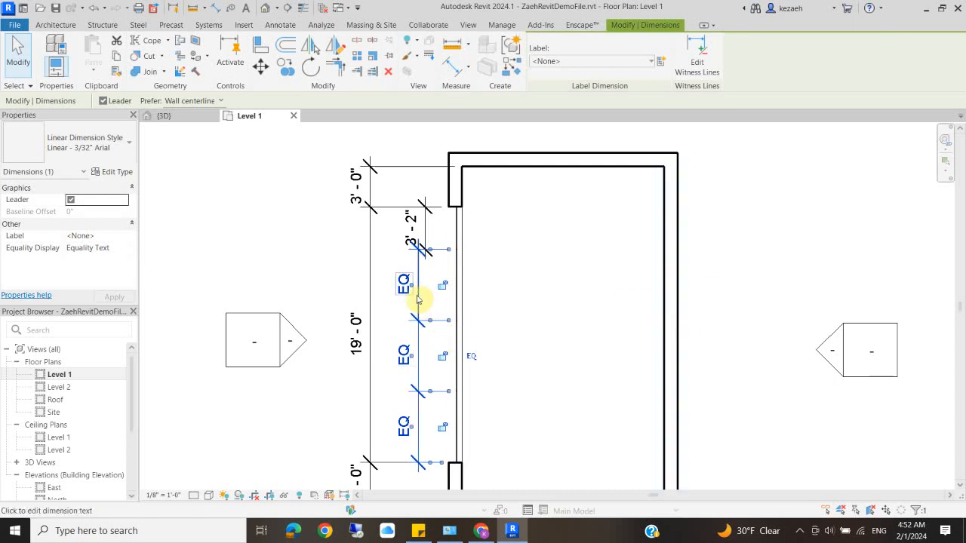
click(511, 291)
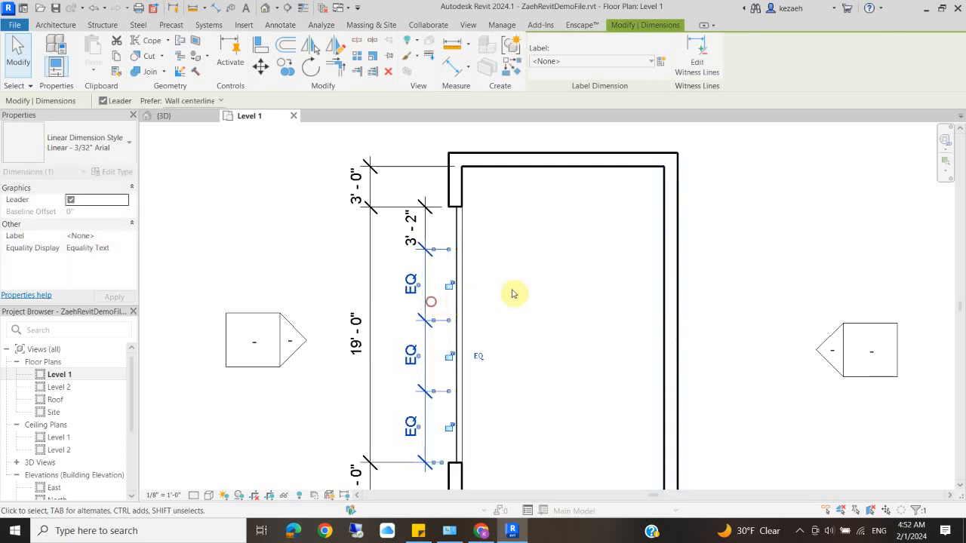
Start placing a window and choose the Fixed 24" x 24" type.
click(57, 26)
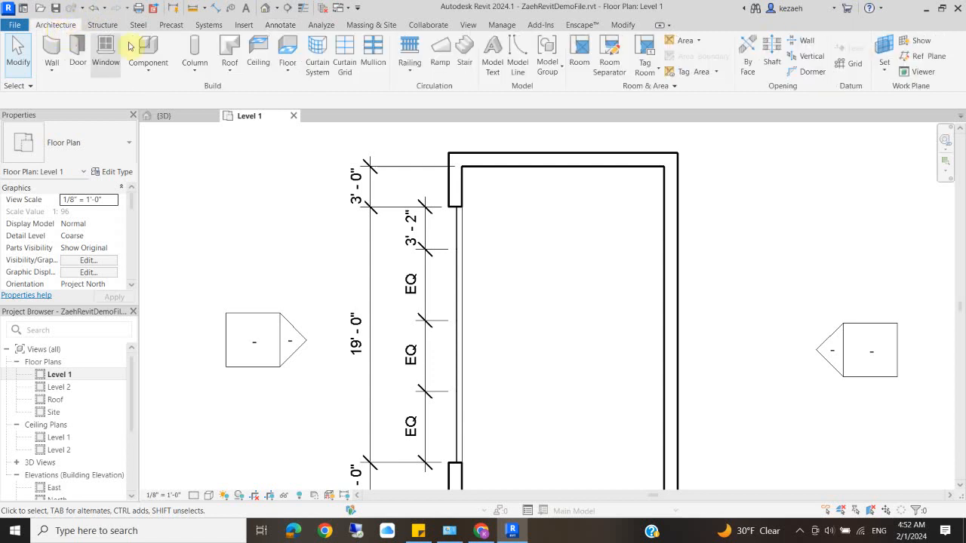
click(106, 50)
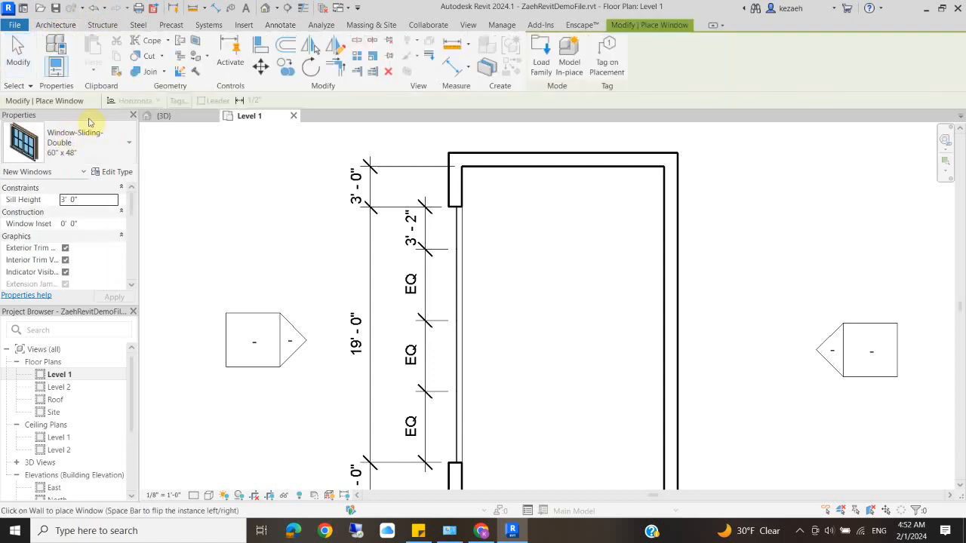
click(57, 155)
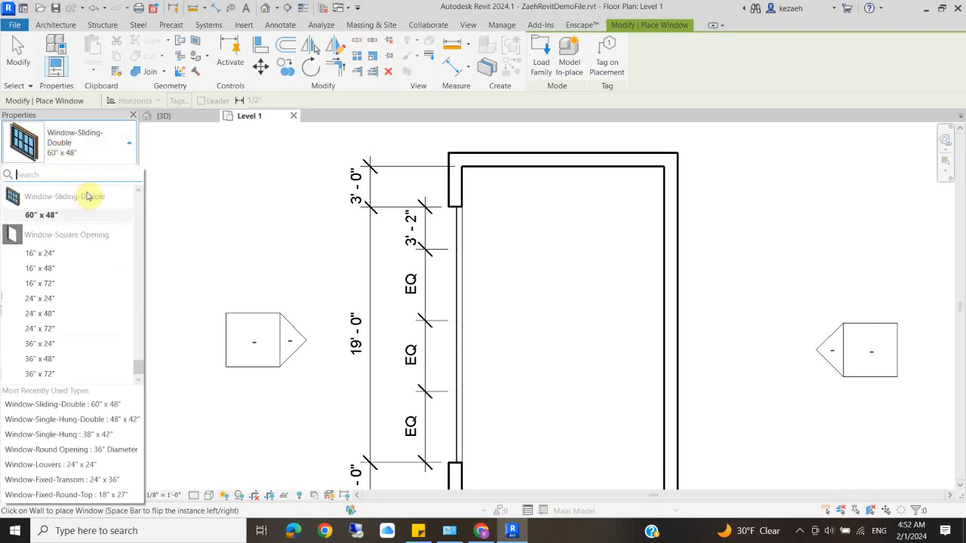
scroll(72, 336, up, 10)
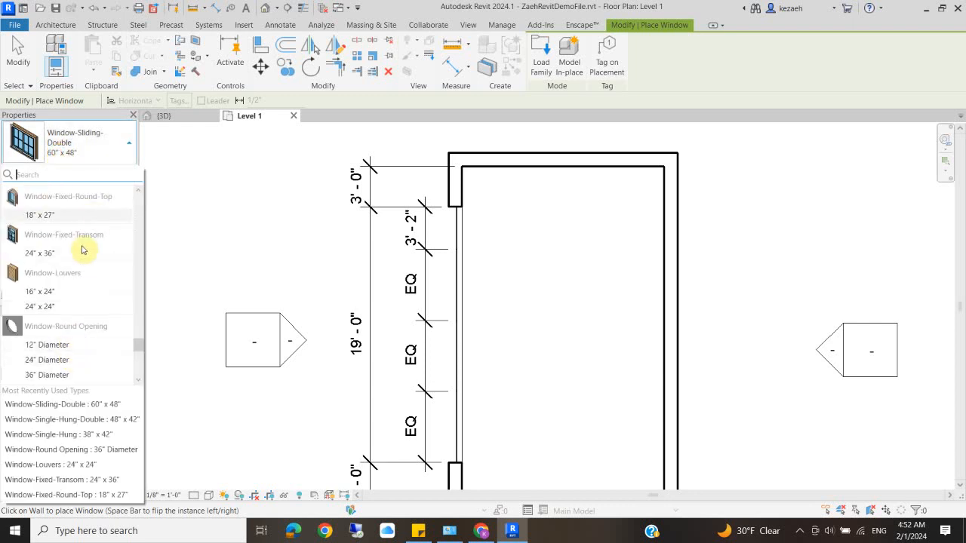
scroll(71, 310, up, 10)
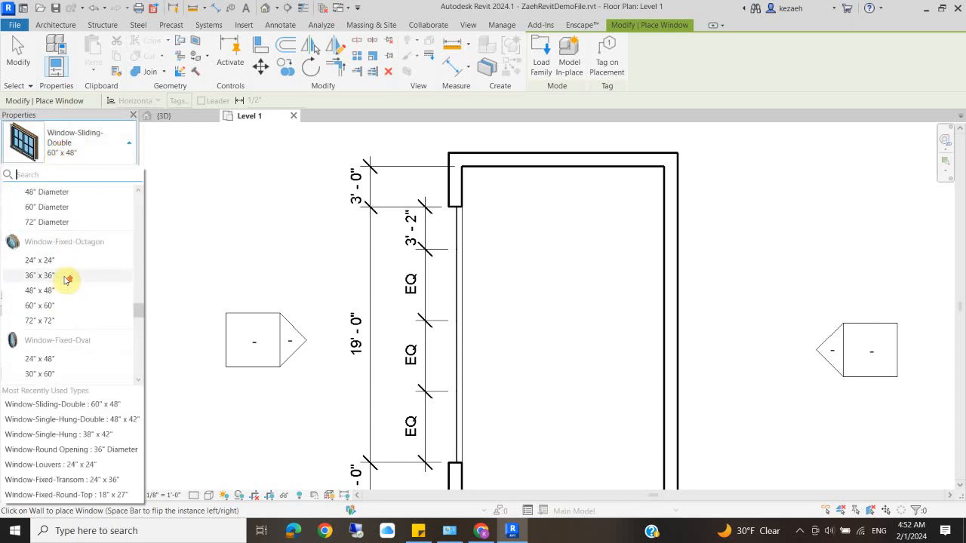
scroll(65, 281, up, 15)
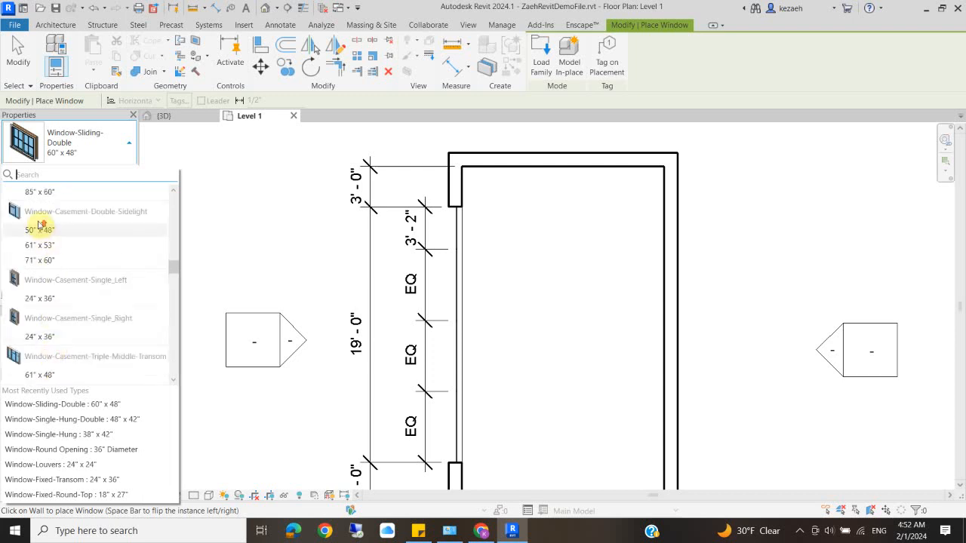
scroll(42, 230, up, 8)
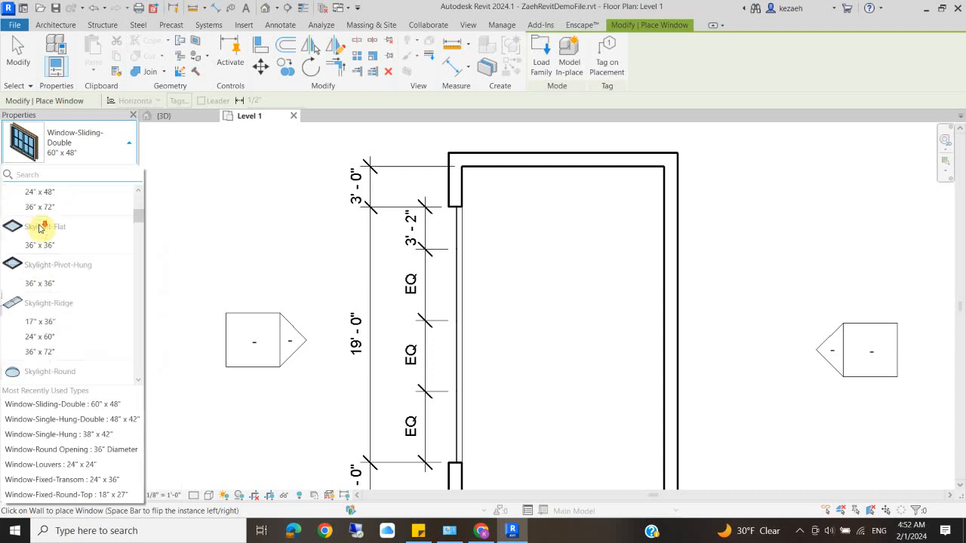
scroll(45, 249, up, 10)
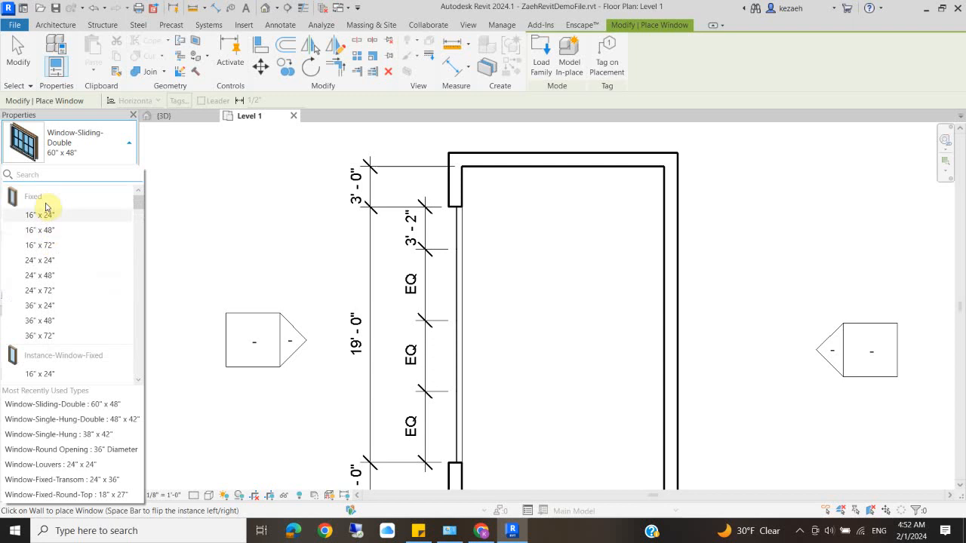
click(41, 260)
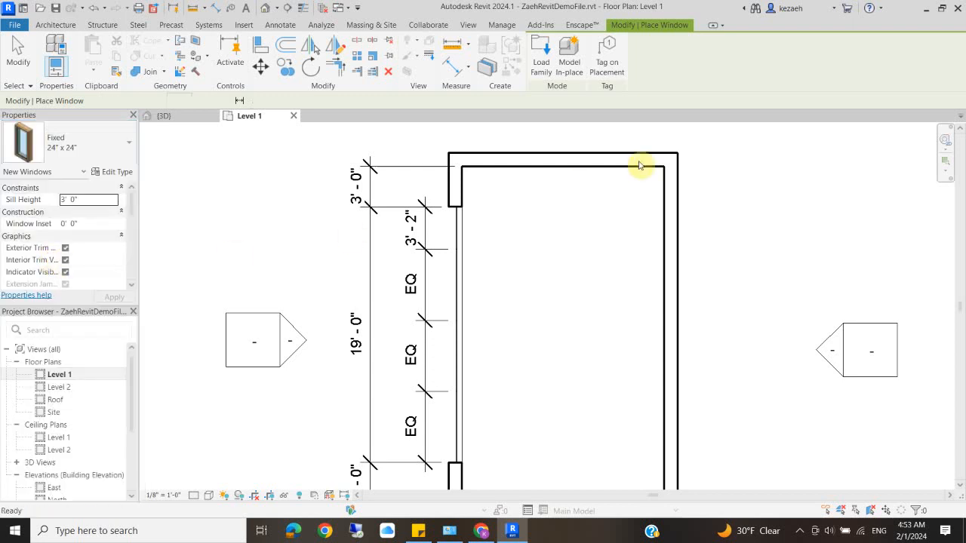
Place three windows along the wall opposite the curtain wall, the first about 6' from the upper wall.
scroll(674, 239, down, 2)
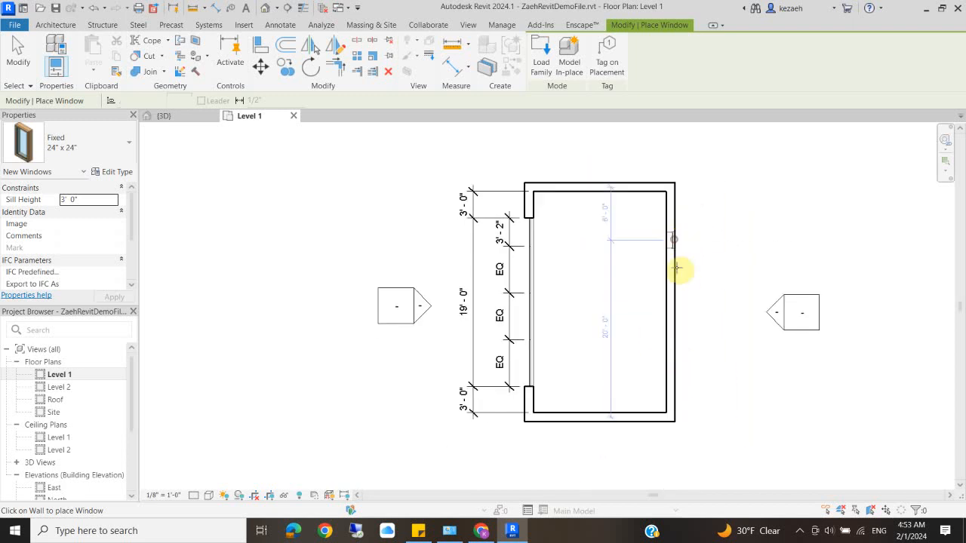
click(673, 239)
click(679, 302)
click(679, 358)
middle_drag(750, 366, 529, 389)
key(Escape)
key(Escape)
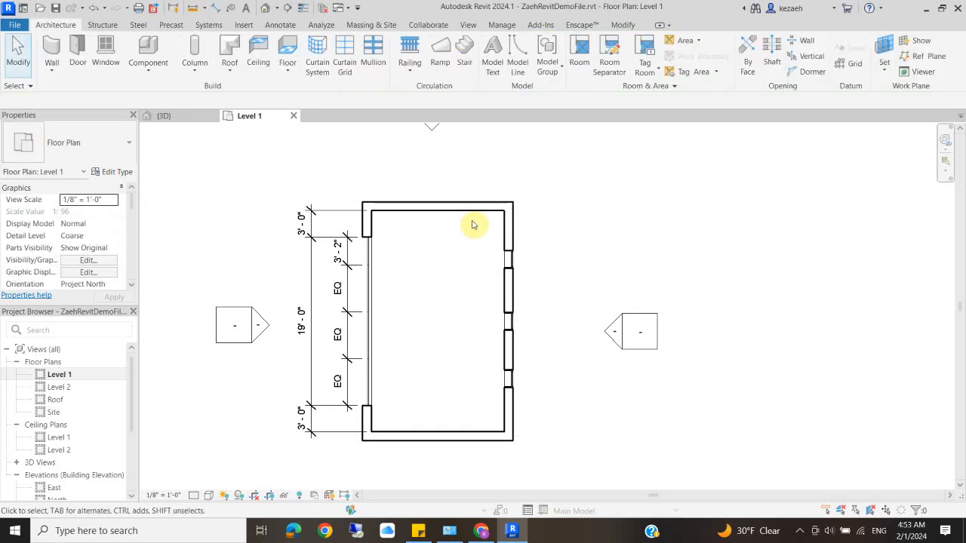
key(i)
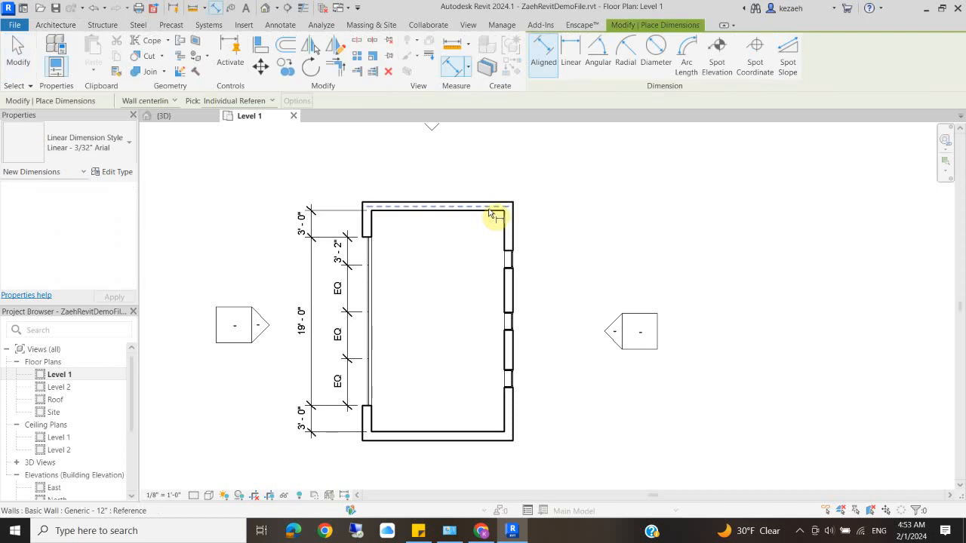
click(492, 217)
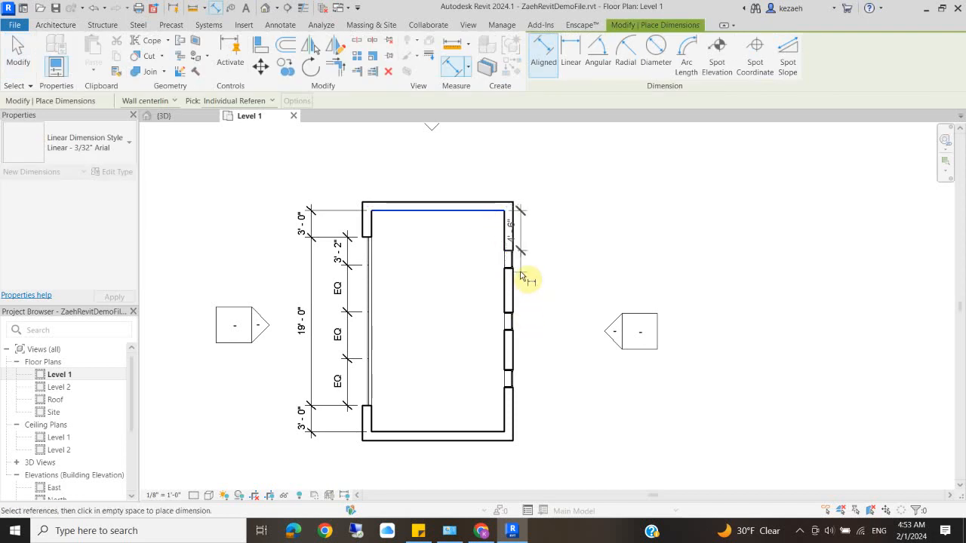
key(Escape)
key(Escape)
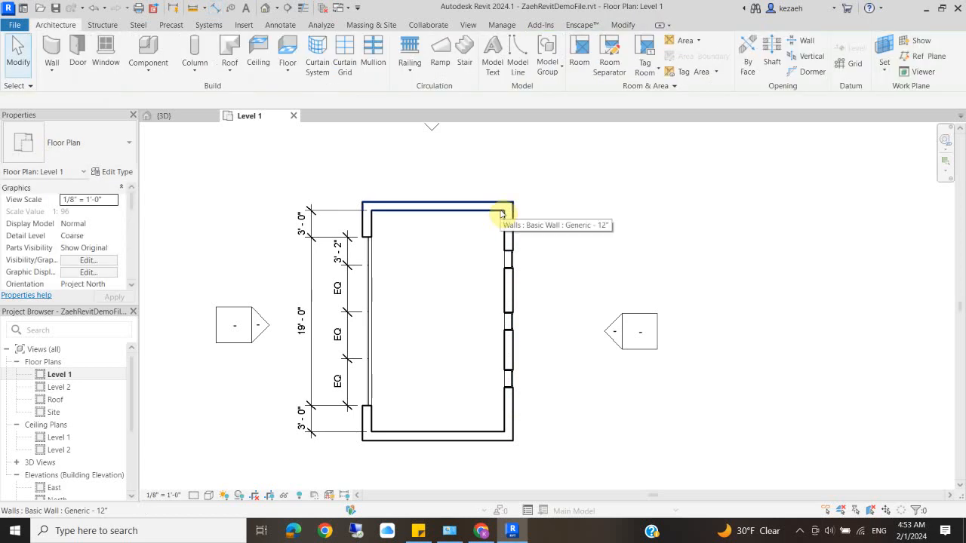
Dimension from the upper wall's inner face through the centres of the three windows to the lower wall's inner face, placing the string outside the building.
key(d)
key(i)
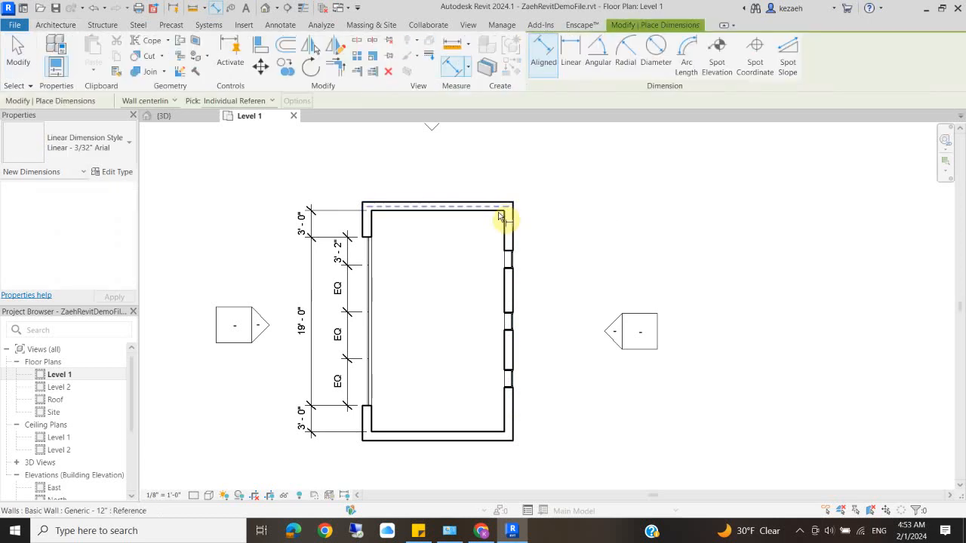
click(499, 218)
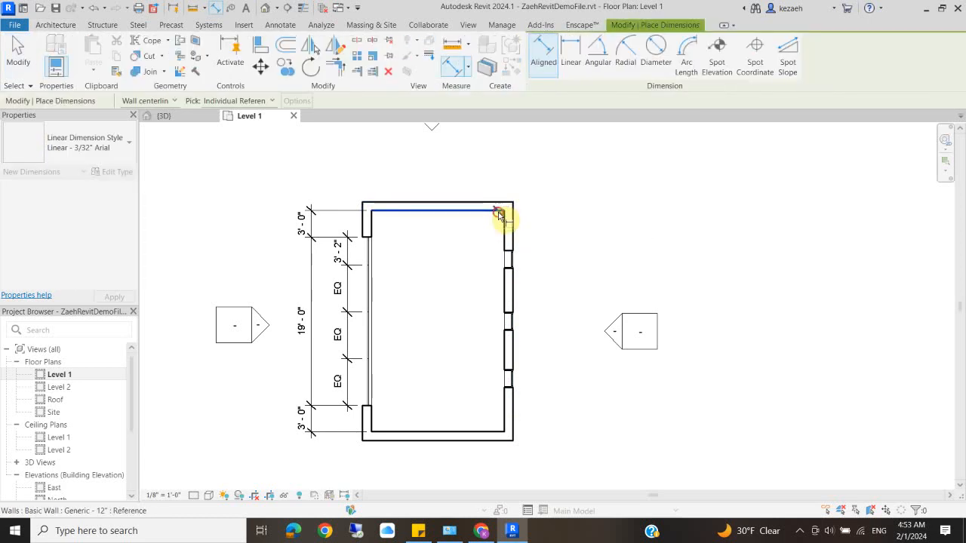
click(513, 261)
click(516, 323)
click(515, 379)
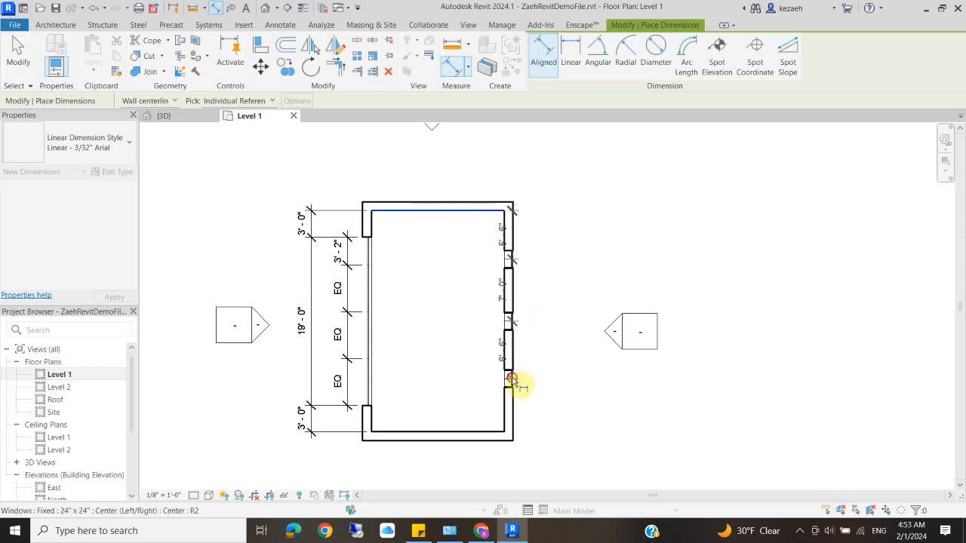
click(501, 432)
click(556, 345)
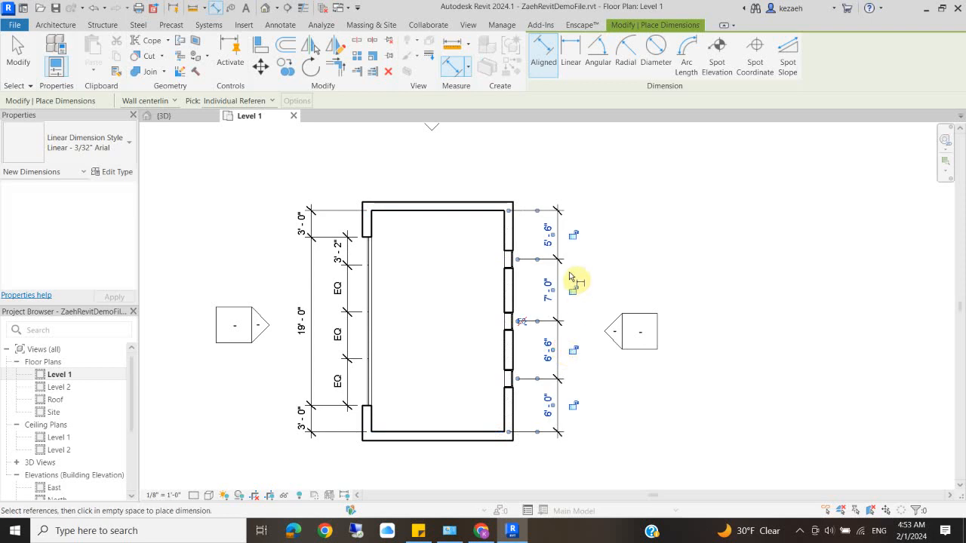
Apply the equality constraint to the four-segment window dimension string and finish dimensioning.
click(523, 322)
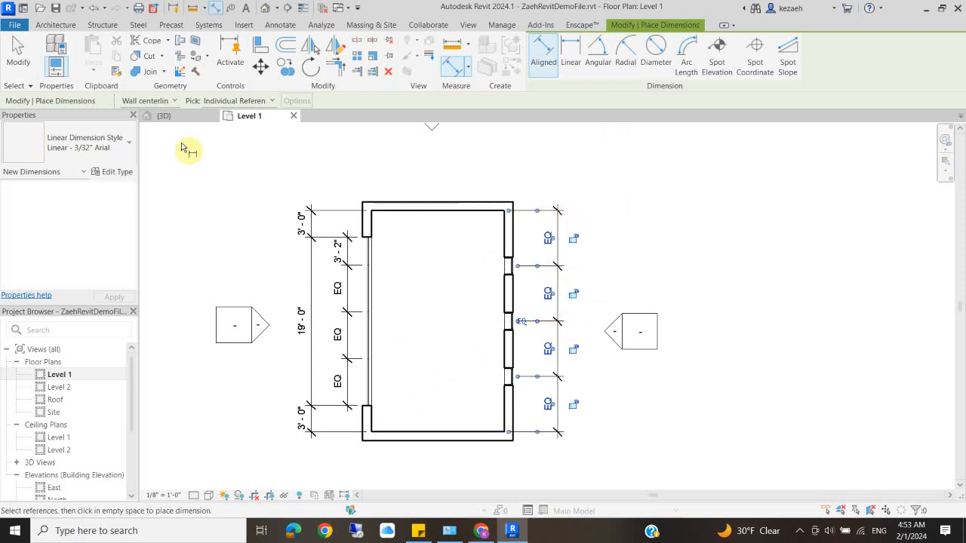
scroll(529, 243, down, 2)
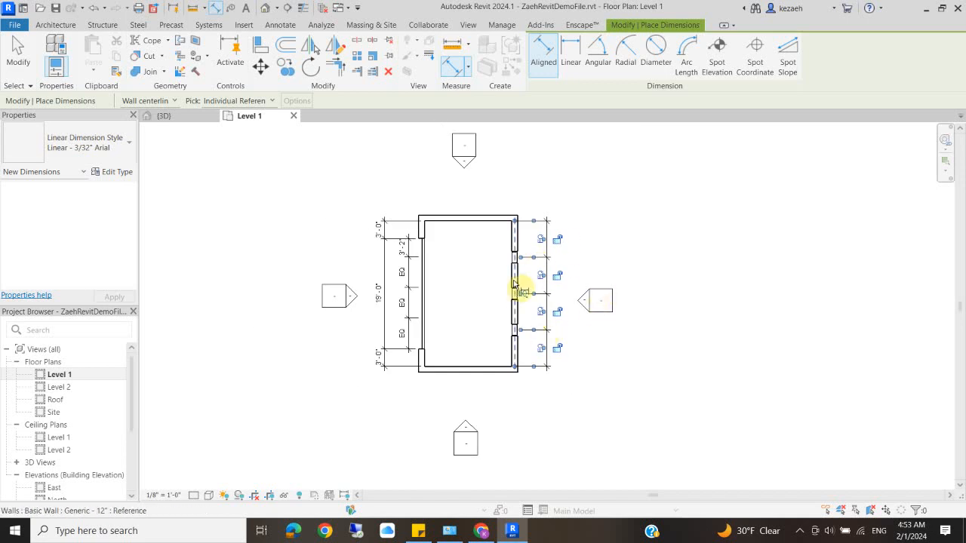
key(Escape)
key(Escape)
scroll(528, 260, up, 3)
scroll(509, 264, down, 2)
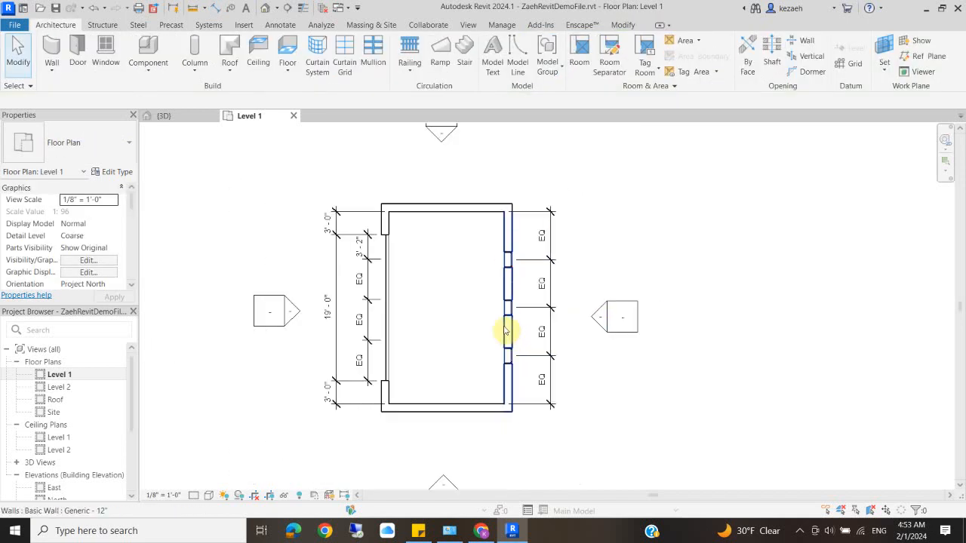
Try moving the lower wall about 6' outward to test the window spacing, and undo the move.
middle_drag(507, 333, 519, 254)
click(486, 334)
drag(490, 341, 492, 378)
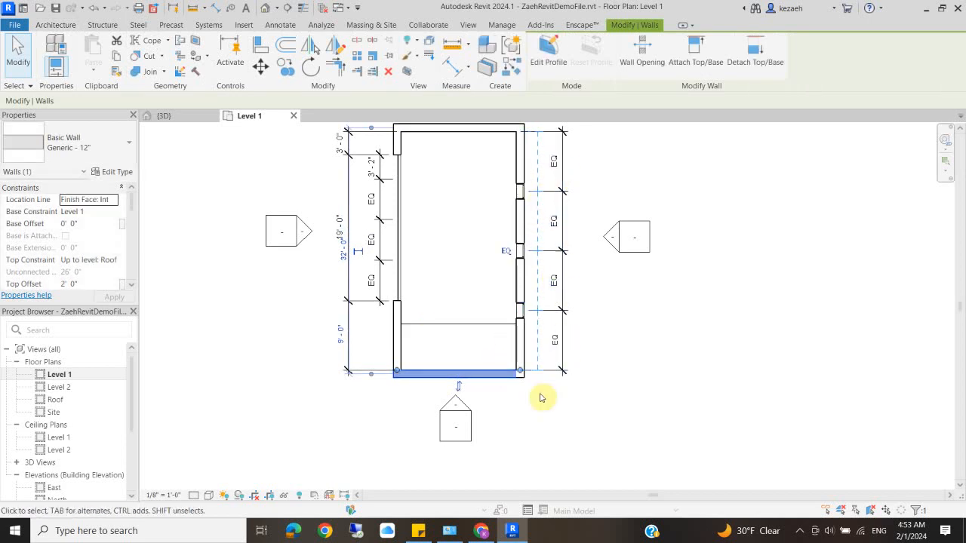
key(ctrl+z)
Delete the equality dimension string beside the three windows.
click(566, 270)
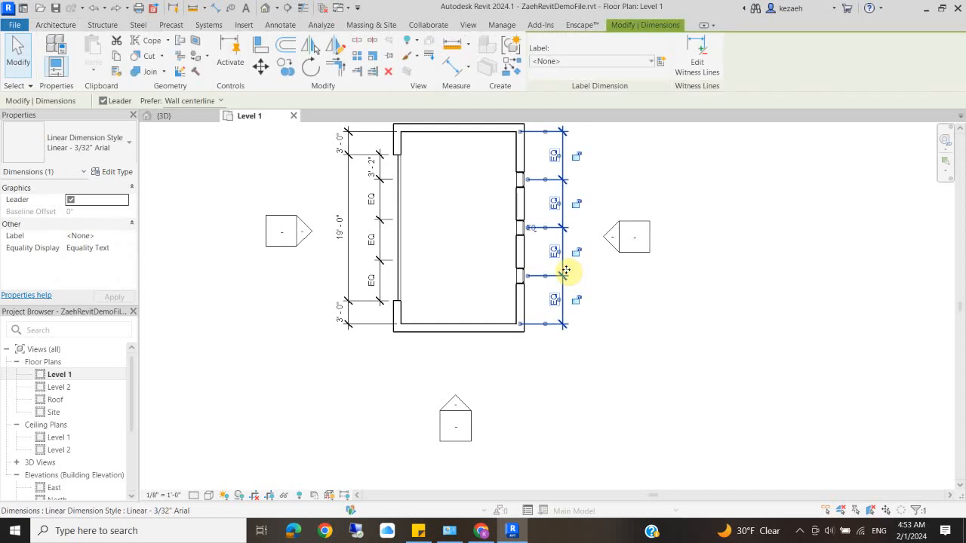
key(Delete)
click(757, 502)
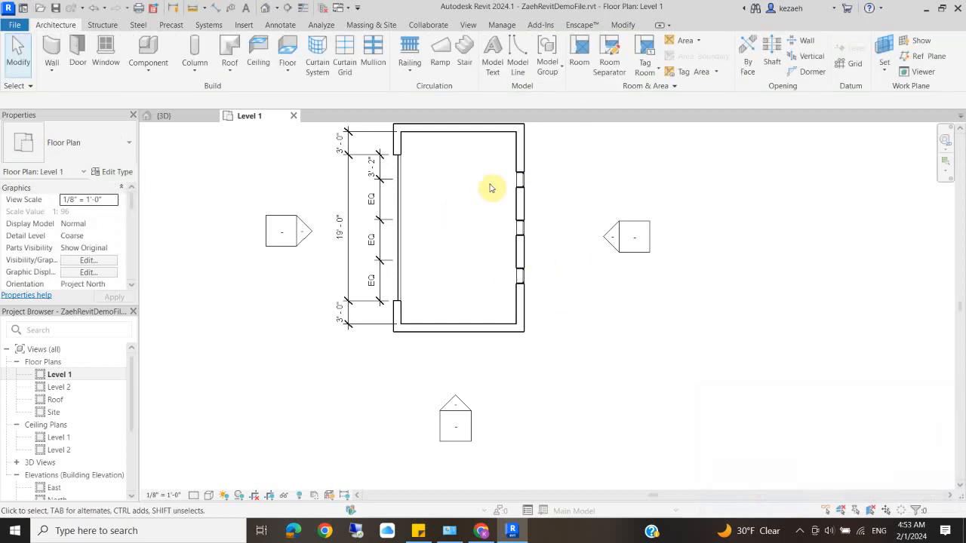
Open the West elevation from its marker beside the curtain wall on the Level 1 plan.
scroll(524, 188, up, 3)
middle_drag(551, 209, 537, 293)
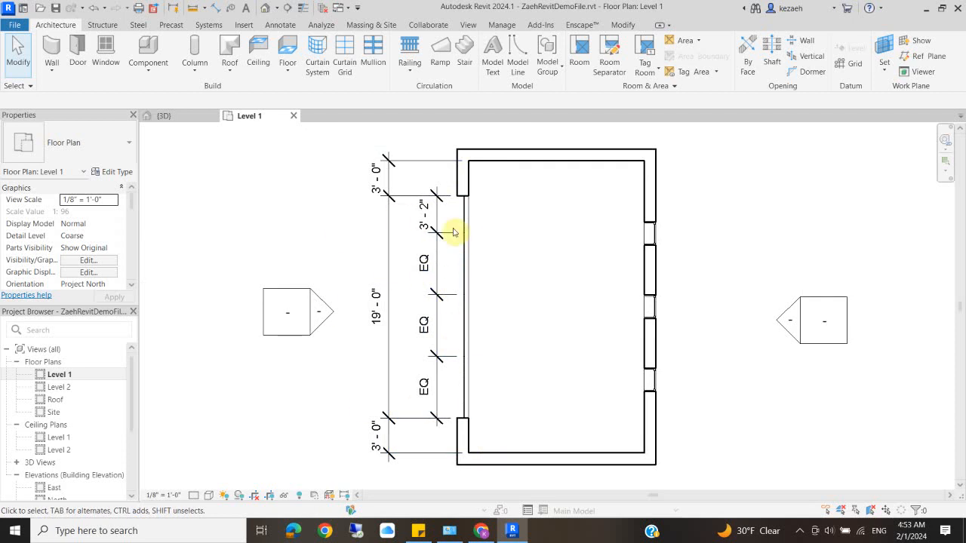
scroll(468, 234, up, 5)
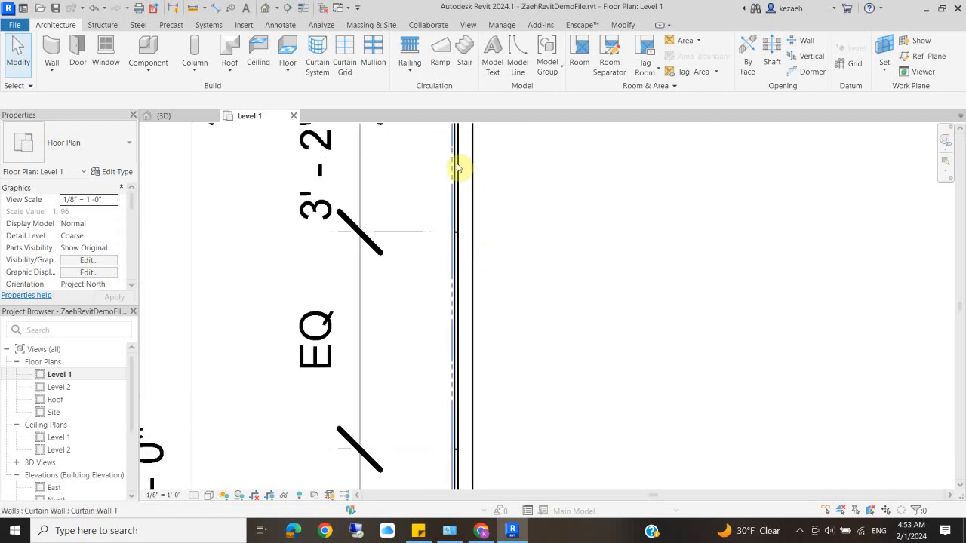
scroll(458, 334, down, 3)
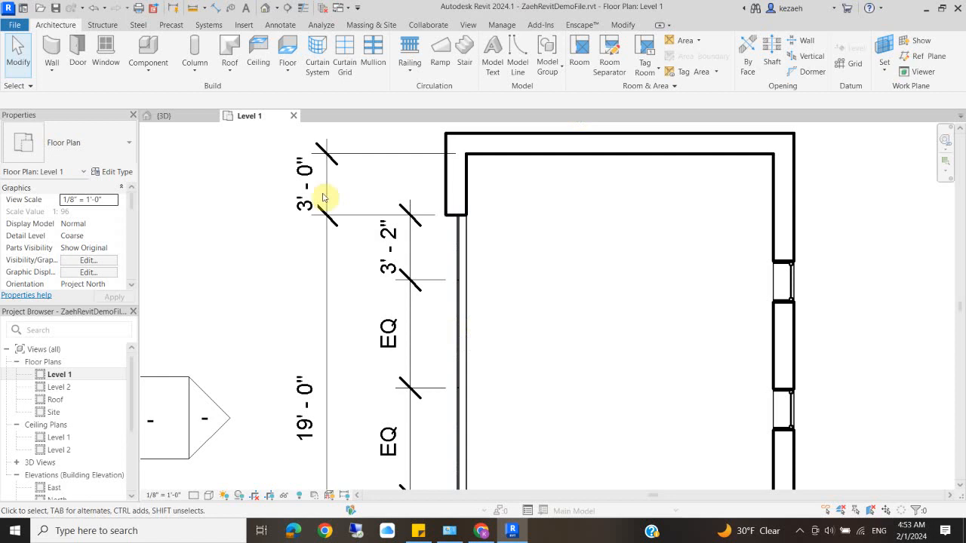
scroll(468, 310, down, 3)
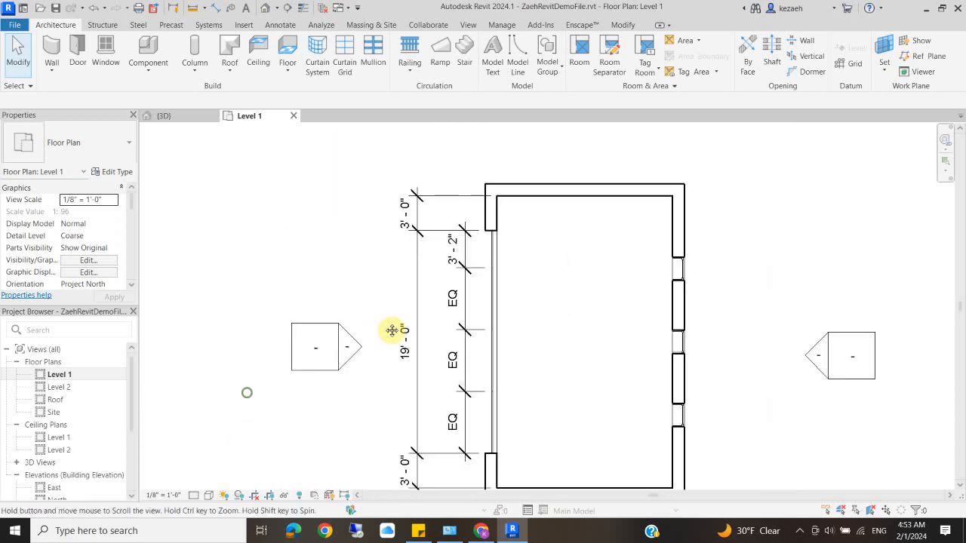
scroll(345, 340, up, 1)
double_click(349, 344)
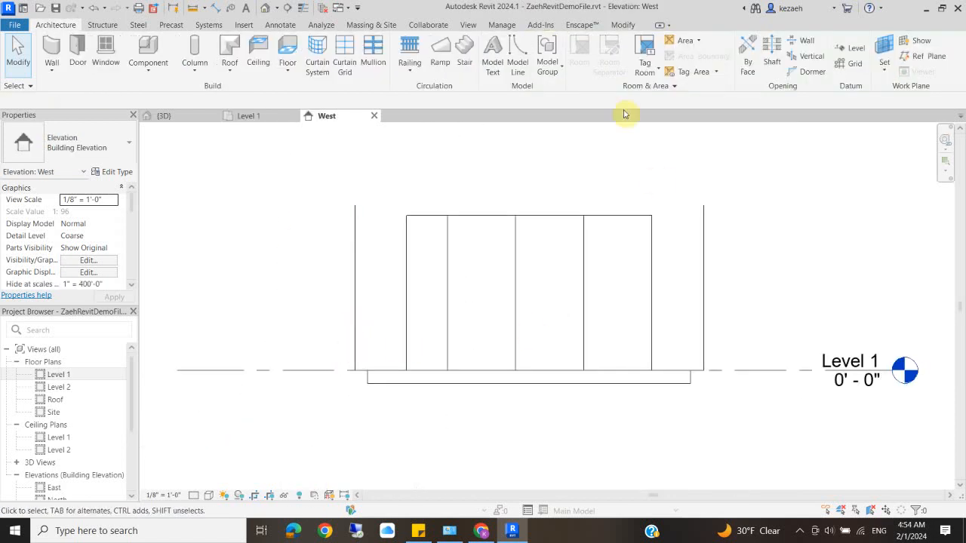
Raise the upper edge of the West elevation's crop region above the roof ridge, showing the crop boundary only while adjusting it.
scroll(355, 245, down, 2)
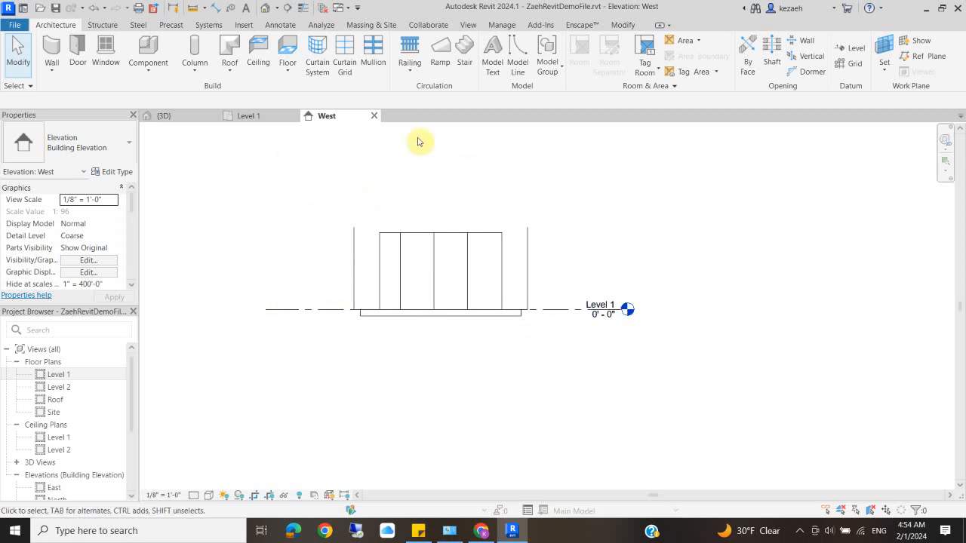
click(270, 497)
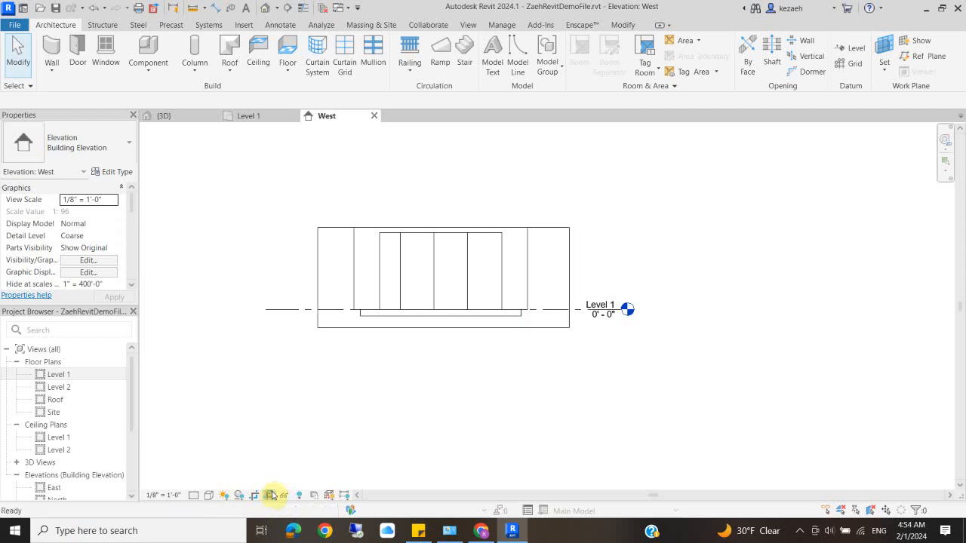
click(320, 225)
drag(444, 226, 443, 136)
scroll(436, 232, down, 1)
middle_drag(436, 233, 458, 349)
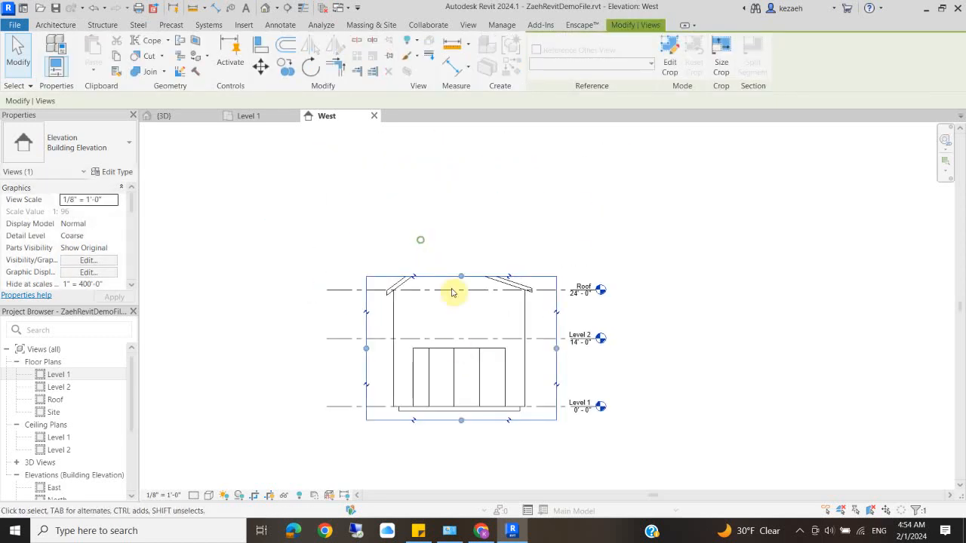
drag(460, 277, 469, 227)
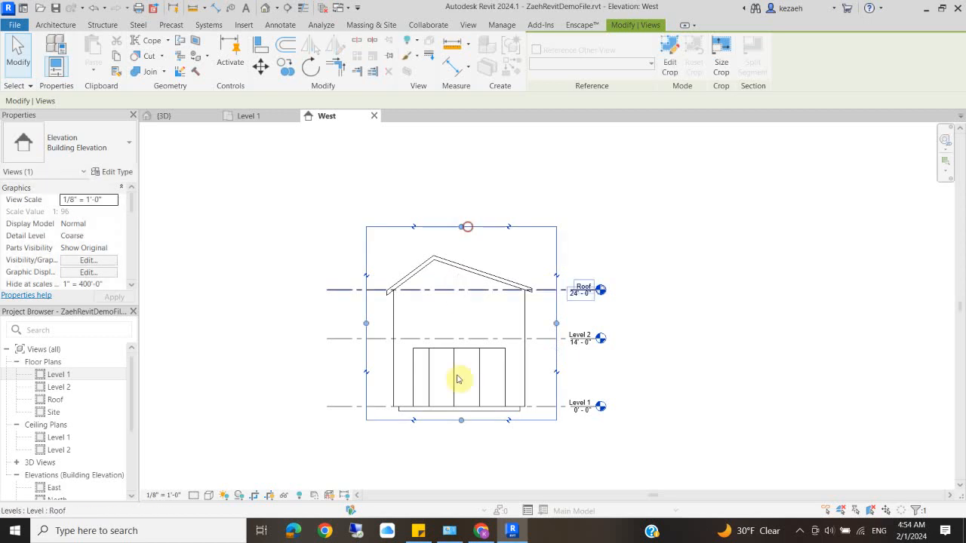
click(431, 461)
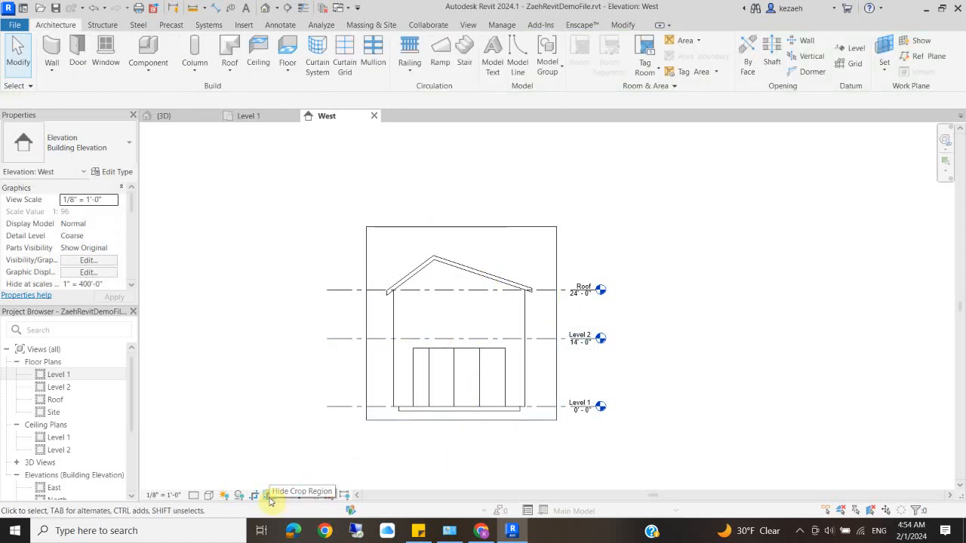
click(268, 496)
Place 1" Square rectangular mullions on the curtain wall's three interior grid lines and along all four of its perimeter edges.
scroll(437, 392, up, 5)
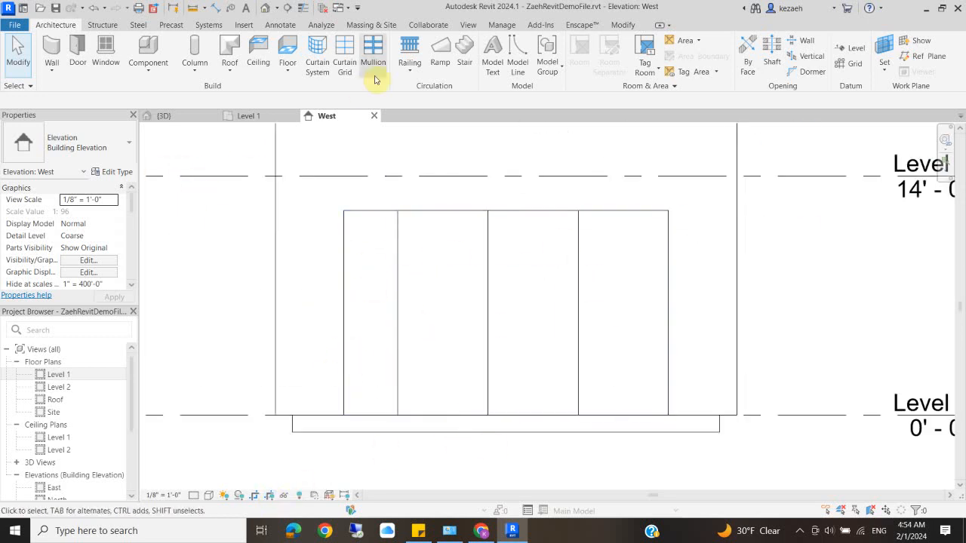
click(372, 49)
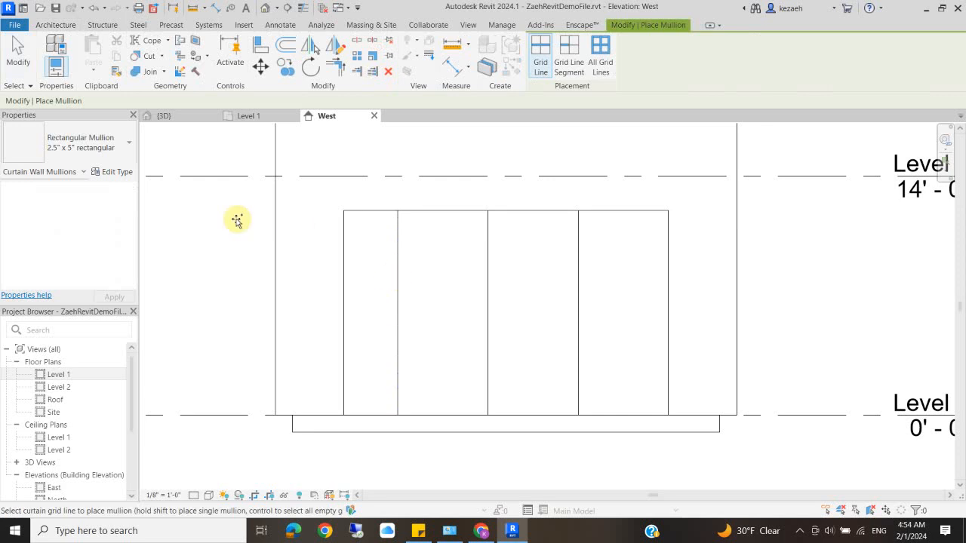
click(80, 149)
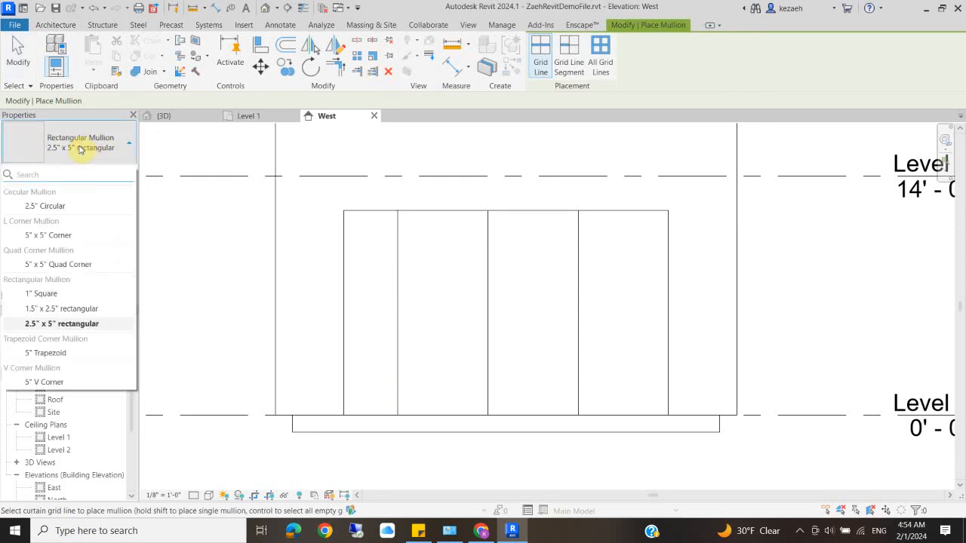
click(63, 294)
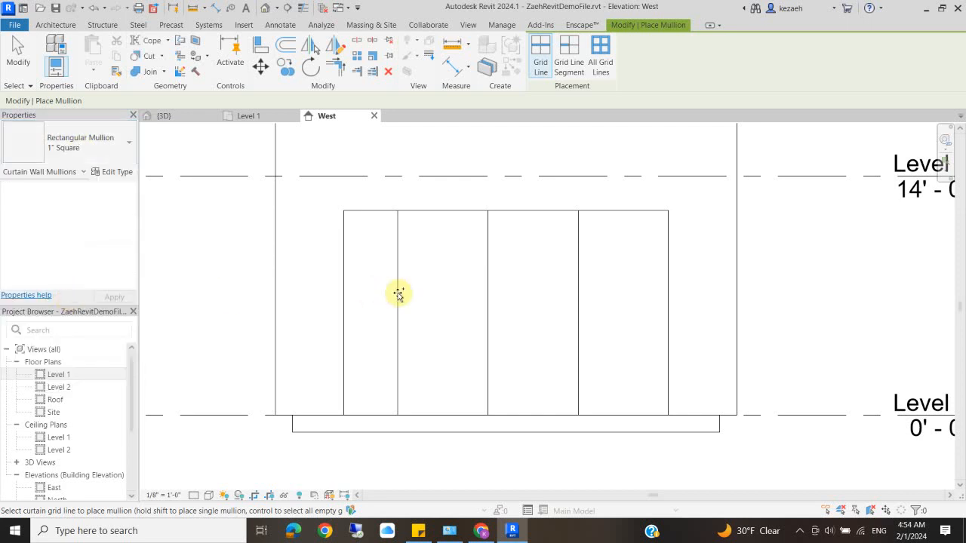
click(398, 307)
click(488, 307)
click(579, 307)
click(668, 300)
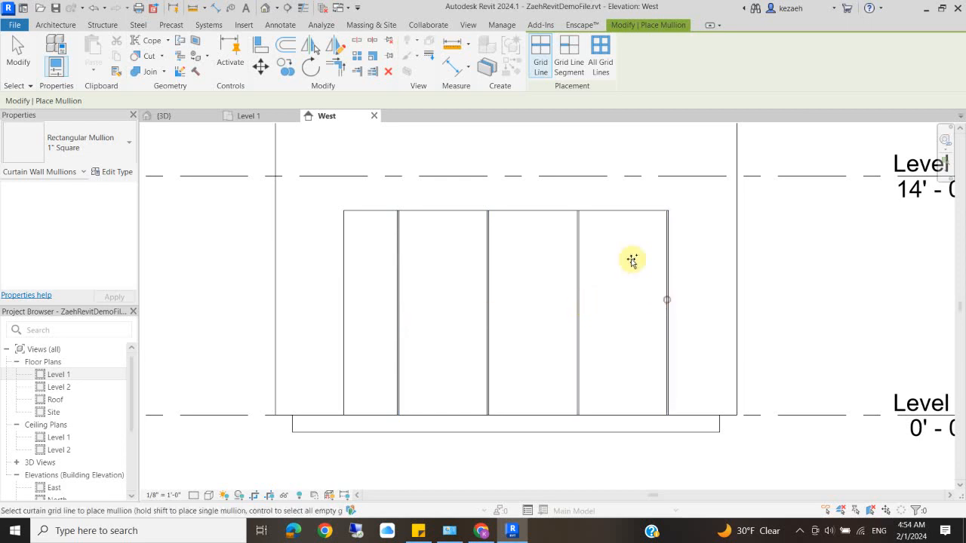
click(607, 210)
click(345, 279)
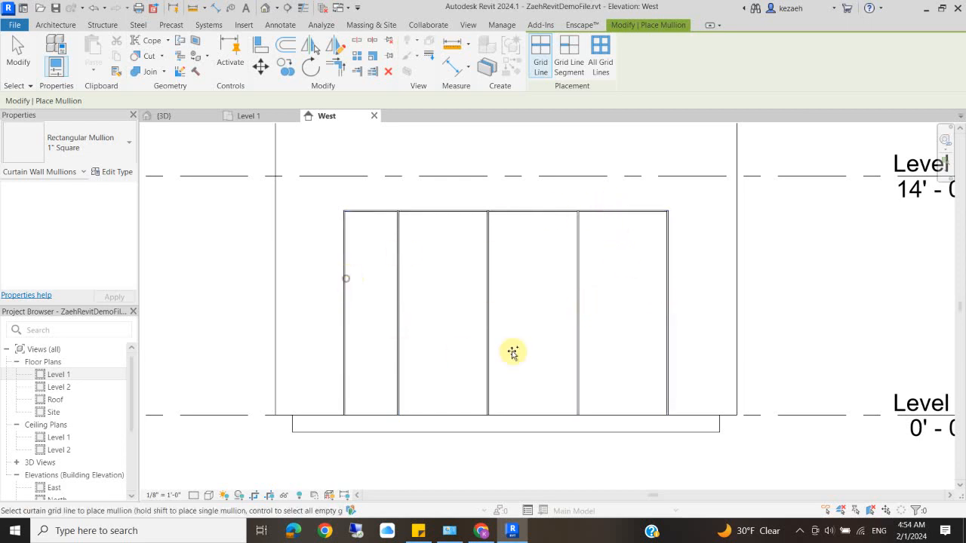
click(518, 415)
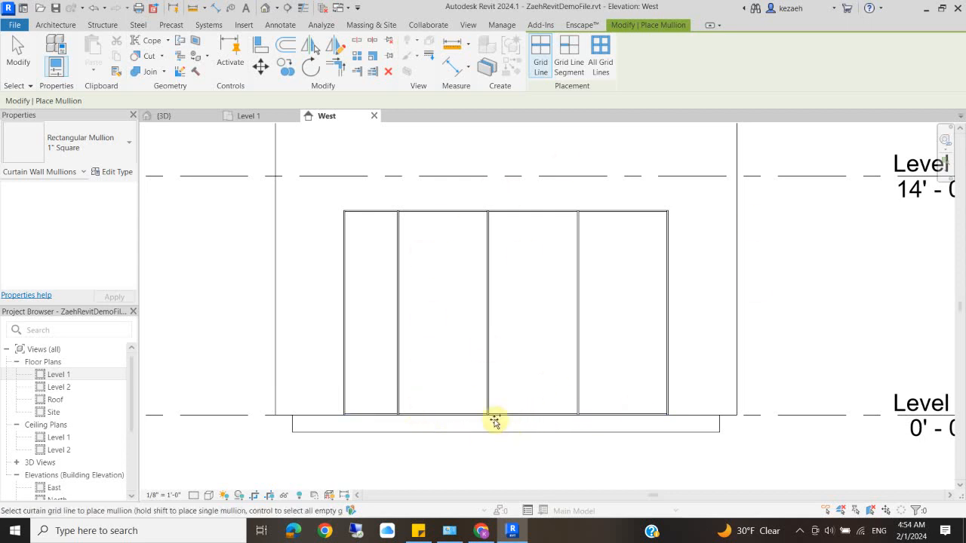
Delete the bottom mullion of the curtain wall's narrow end bay.
scroll(367, 431, up, 3)
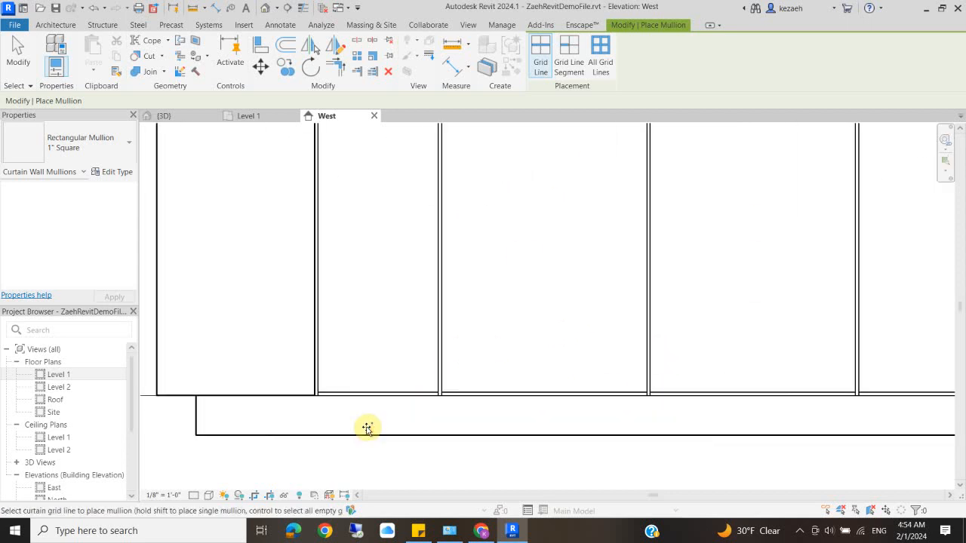
key(Escape)
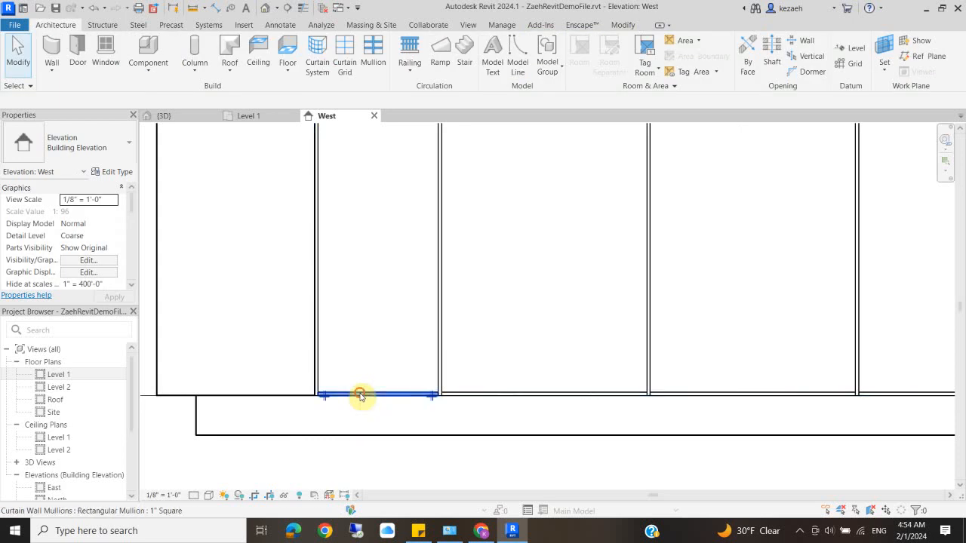
click(362, 395)
key(Escape)
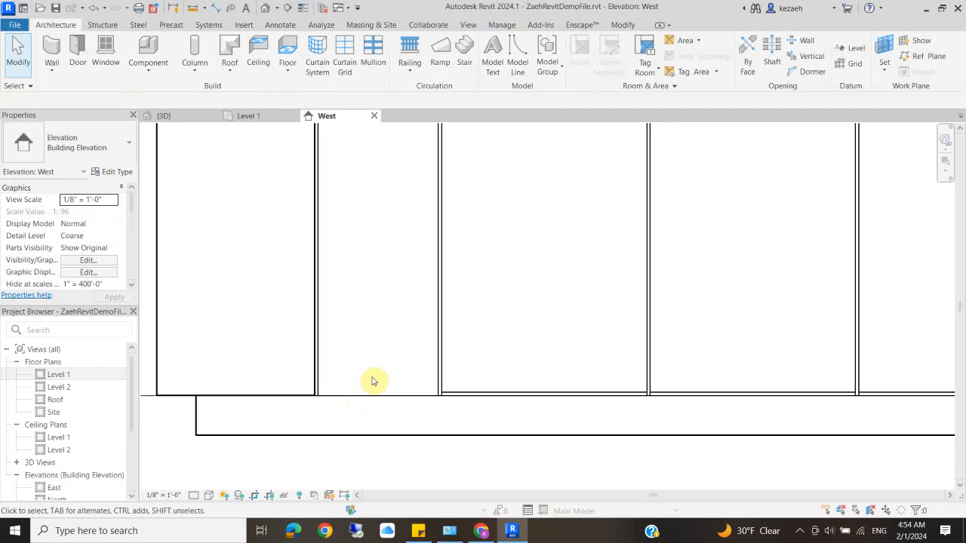
scroll(374, 382, down, 2)
scroll(381, 148, up, 1)
scroll(382, 149, up, 2)
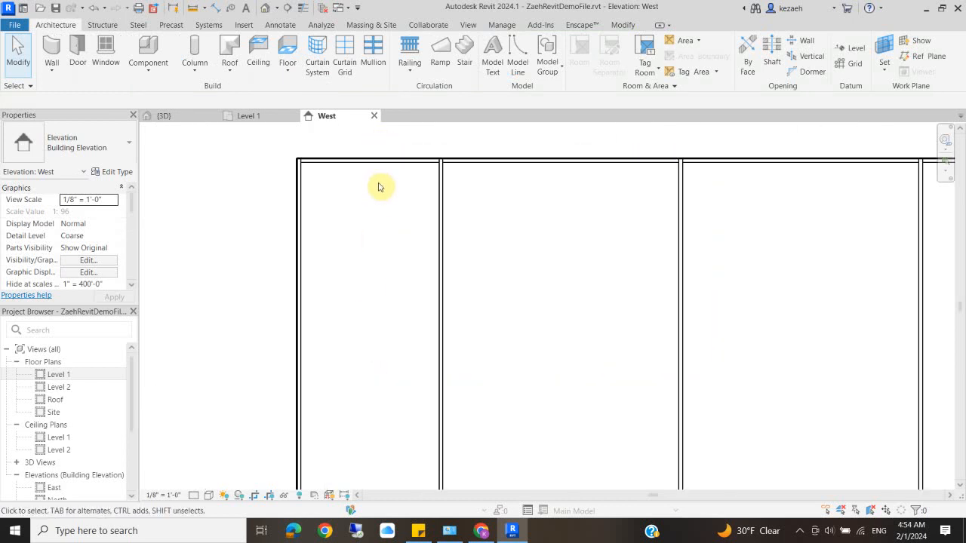
scroll(386, 196, down, 3)
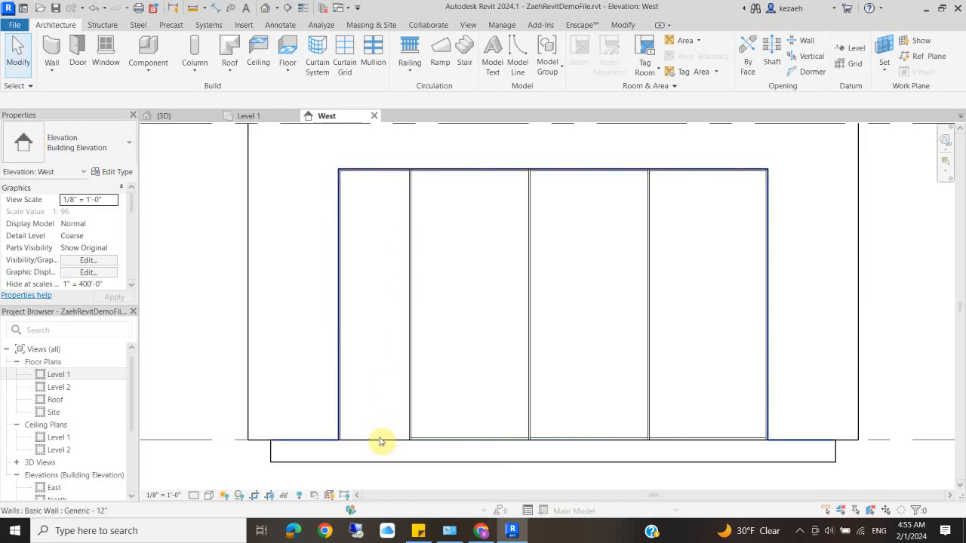
Change the glazed panel in the curtain wall's narrow end bay to the Door-Curtain-Wall-Single-Glass type.
key(Tab)
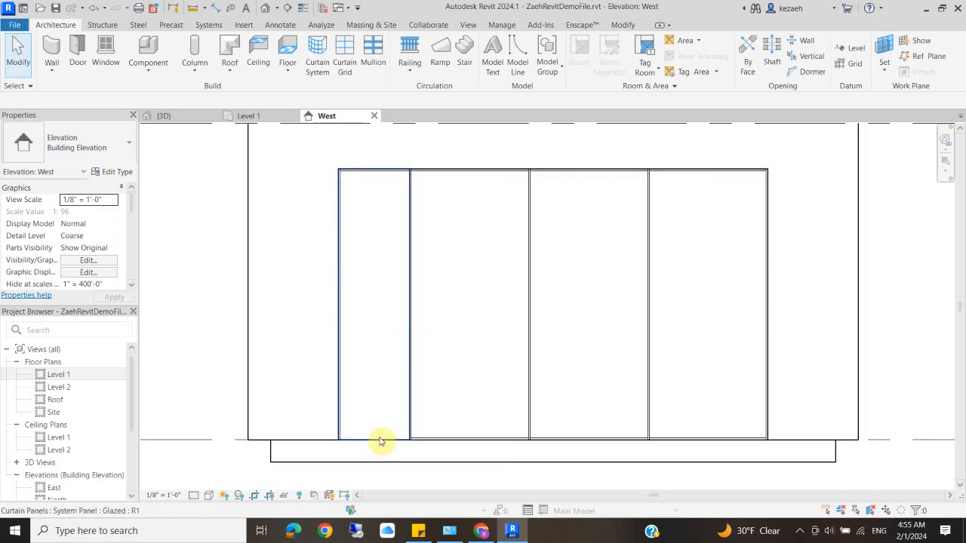
click(380, 442)
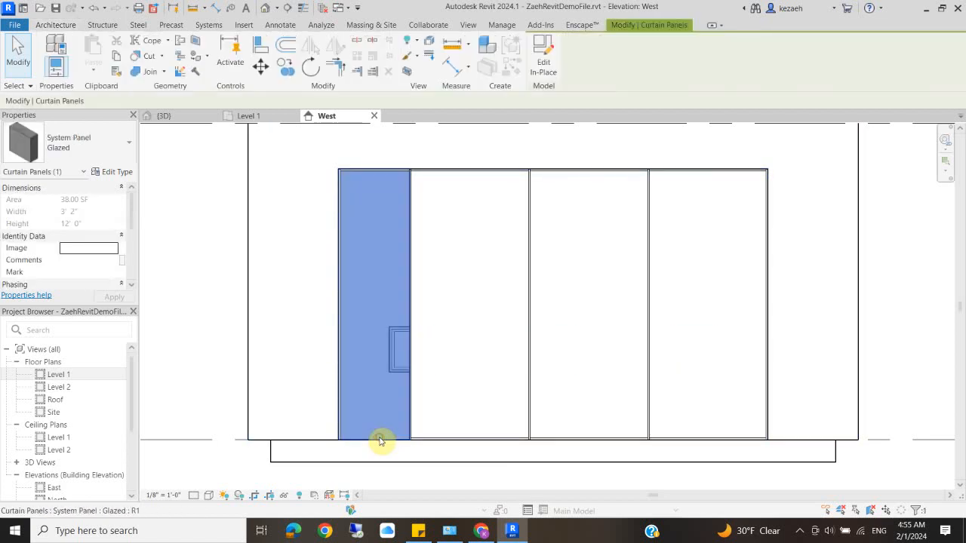
click(415, 486)
key(Tab)
click(388, 444)
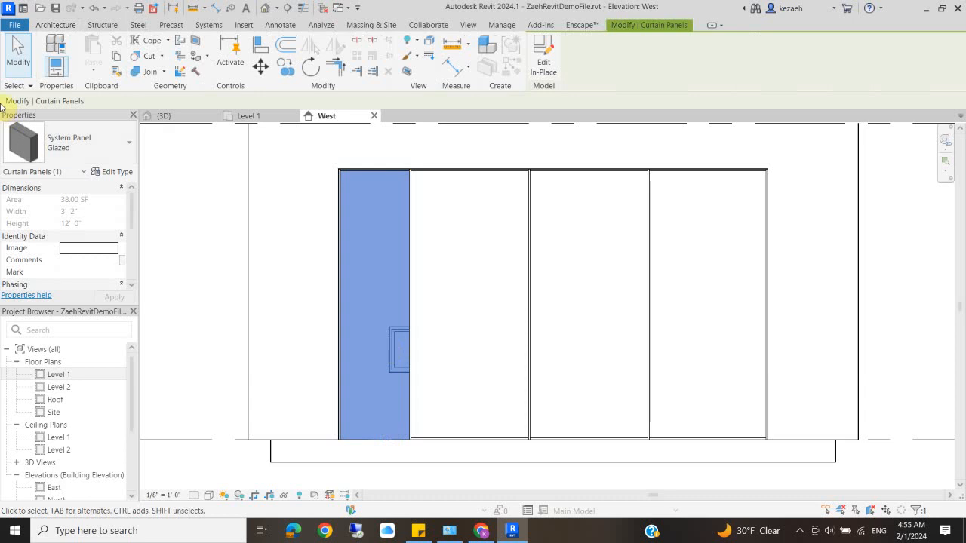
click(56, 138)
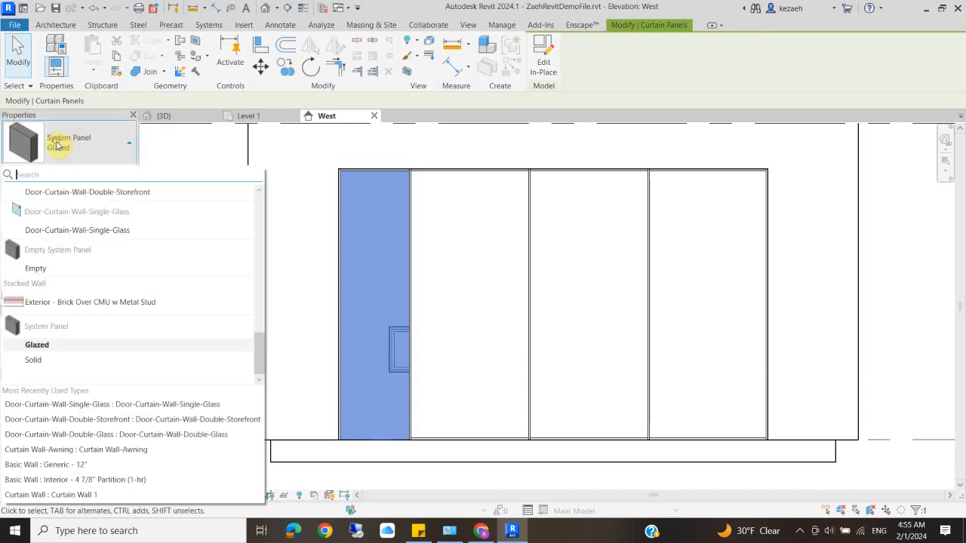
click(66, 233)
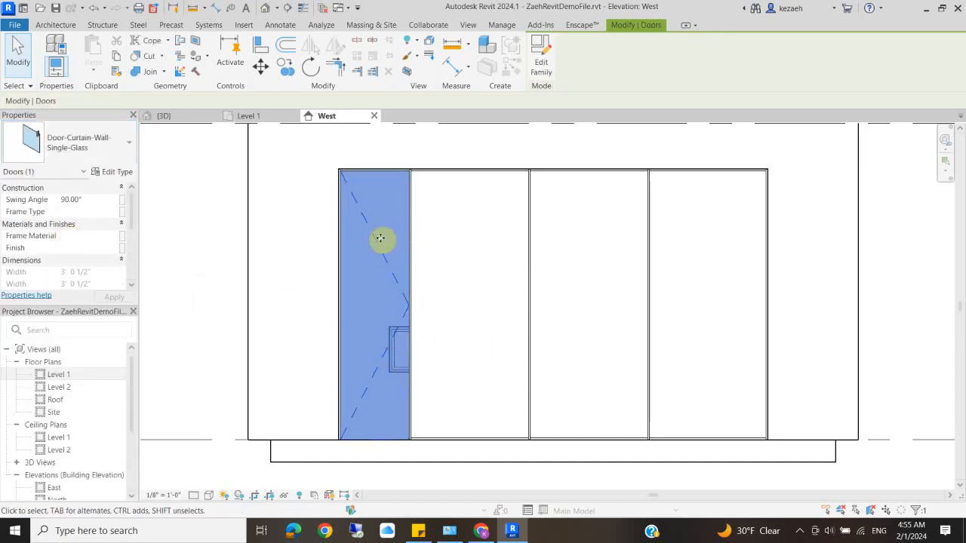
click(162, 280)
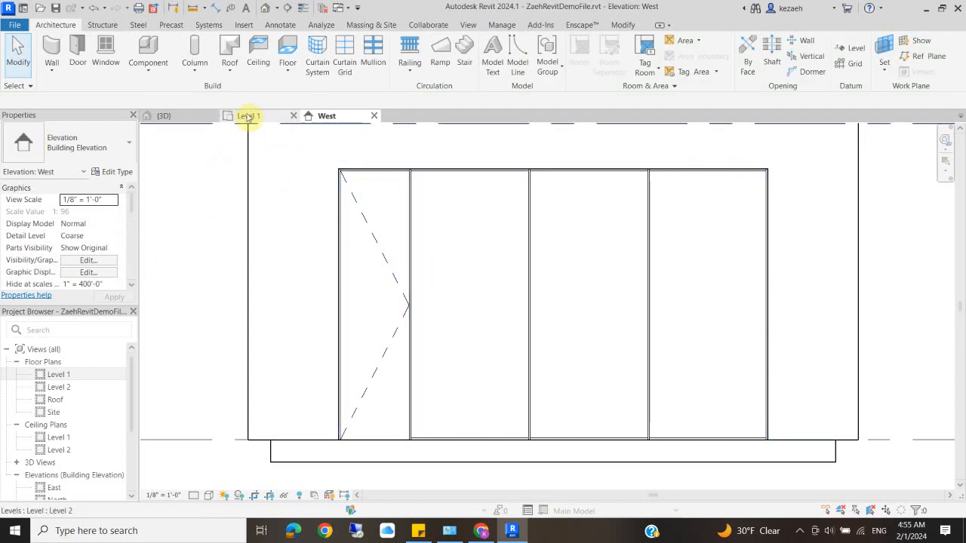
Flip the curtain wall door on the Level 1 plan so it swings to the outside of the building.
click(253, 115)
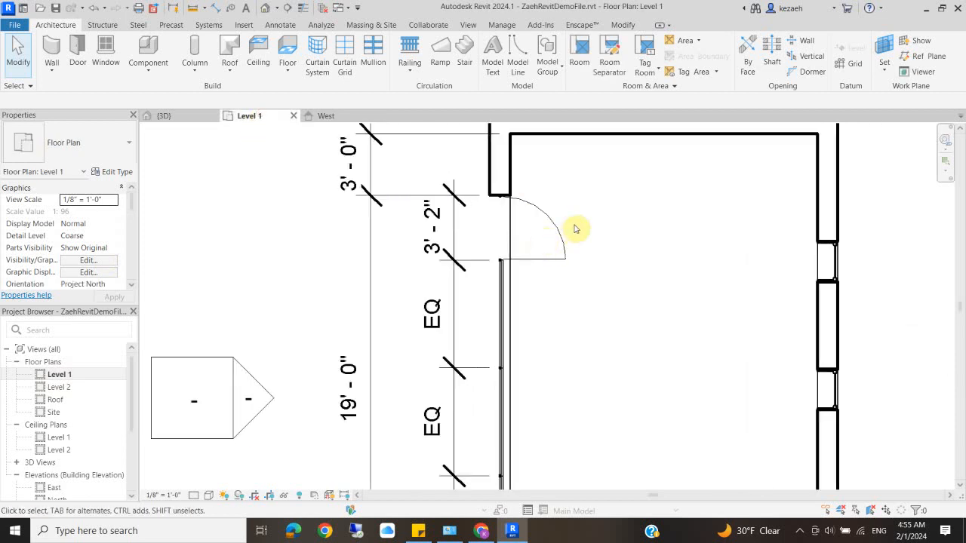
scroll(556, 259, down, 2)
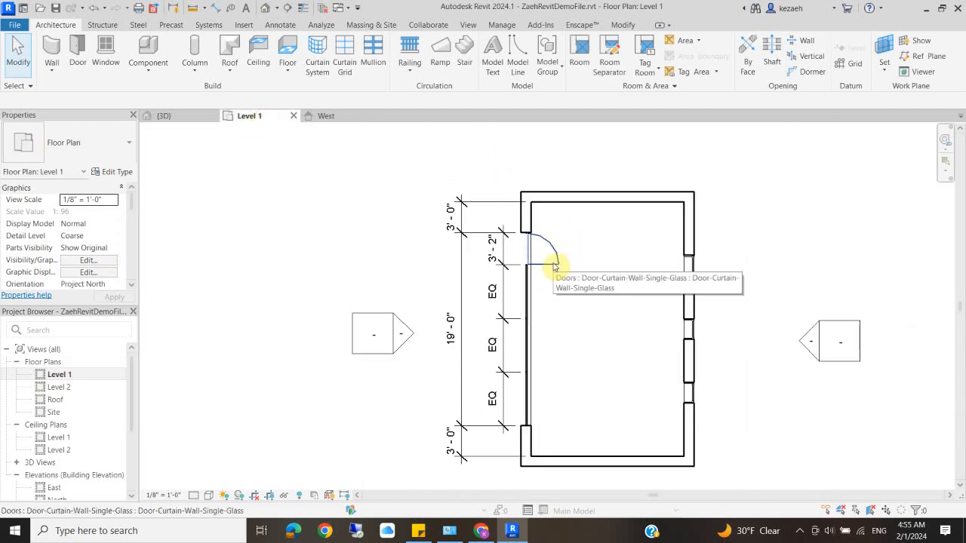
click(553, 264)
scroll(550, 263, up, 3)
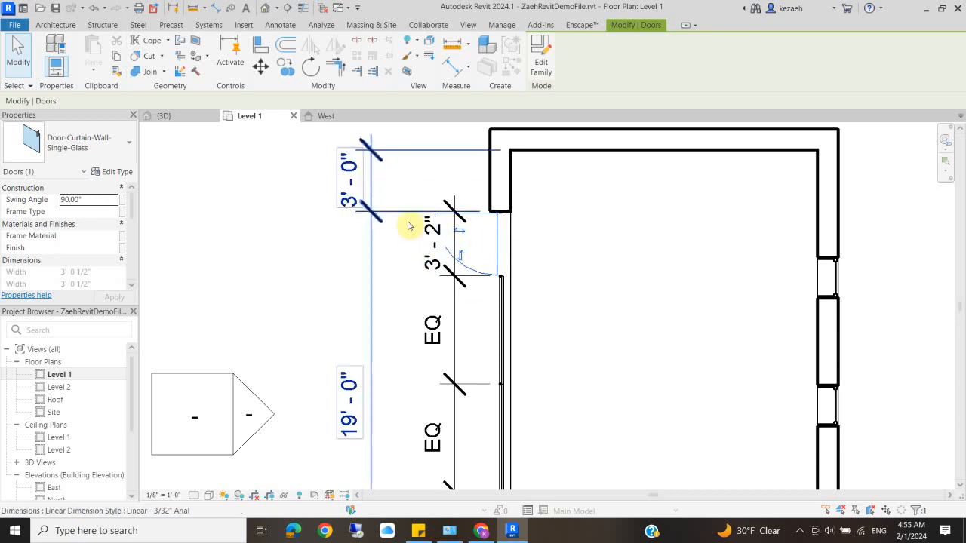
Move the EQ and 3'-2" dimensions outward into one line clear of the door swing, and shift the 19'-0" string farther out.
scroll(481, 244, down, 3)
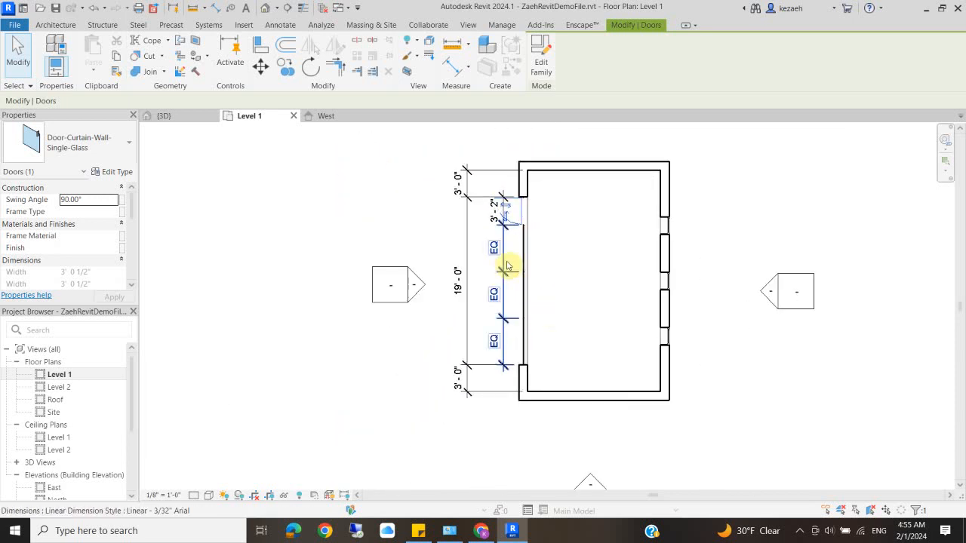
click(483, 265)
scroll(494, 215, up, 3)
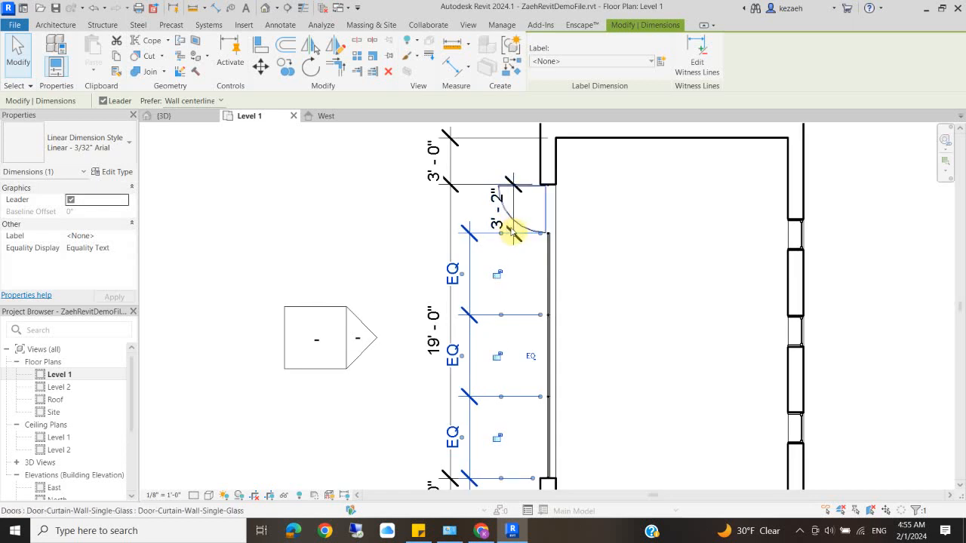
scroll(518, 189, up, 3)
click(510, 178)
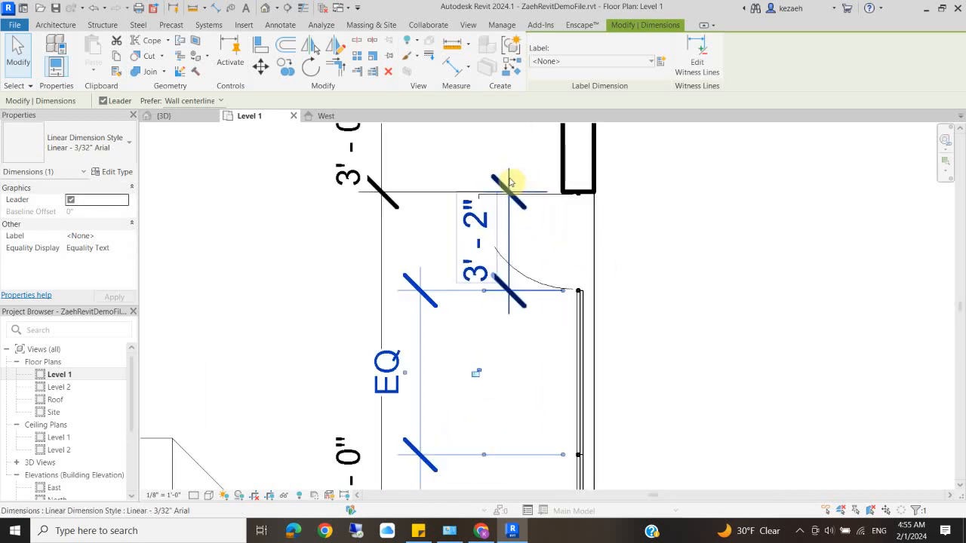
drag(507, 218, 414, 225)
scroll(383, 155, down, 2)
click(374, 152)
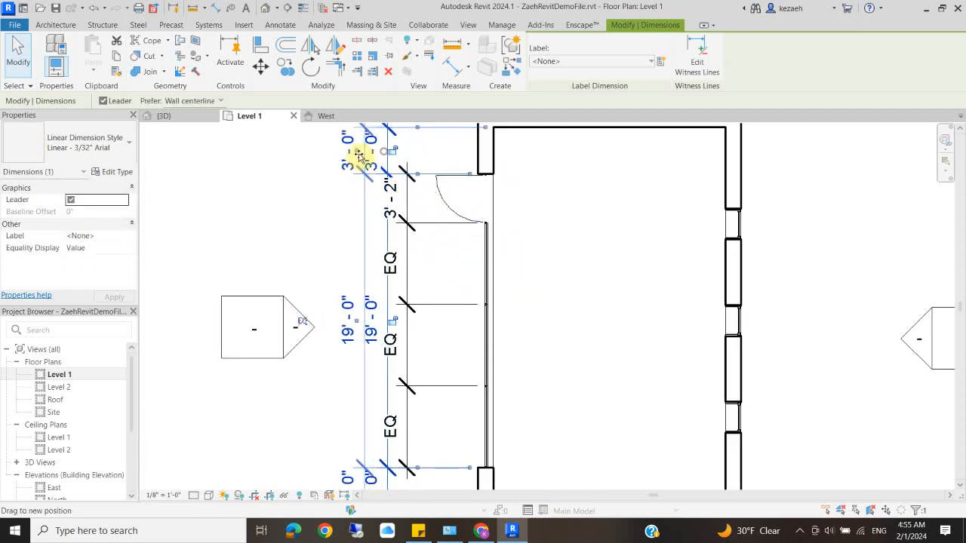
scroll(428, 216, down, 3)
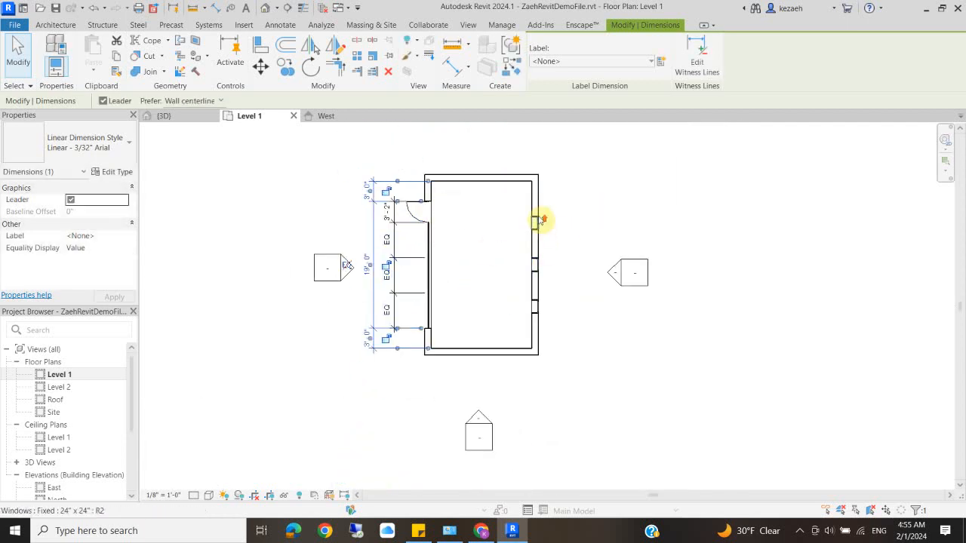
scroll(539, 218, up, 1)
click(480, 239)
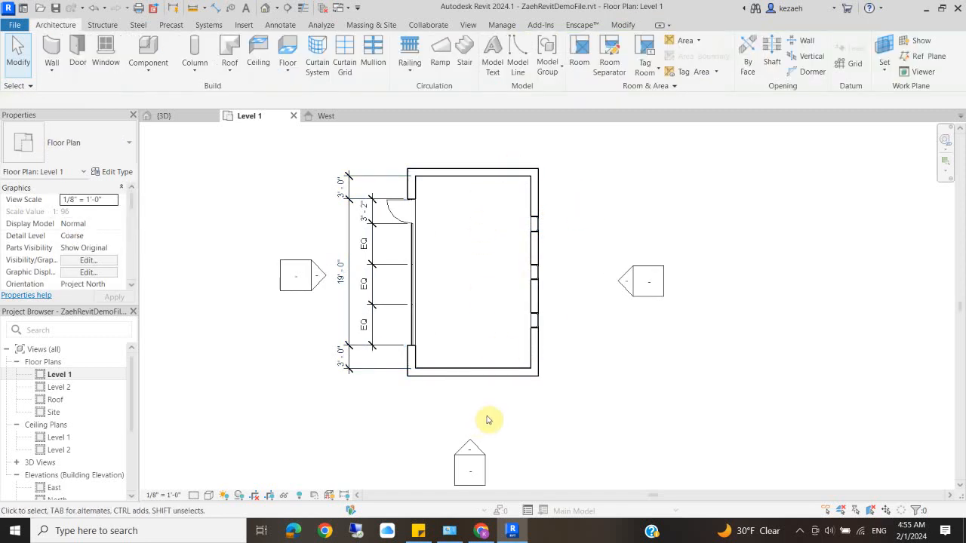
Place a Single-Flush 36" x 84" door in the Level 1 north wall, near the northeast corner.
middle_drag(507, 200, 508, 257)
scroll(507, 208, up, 2)
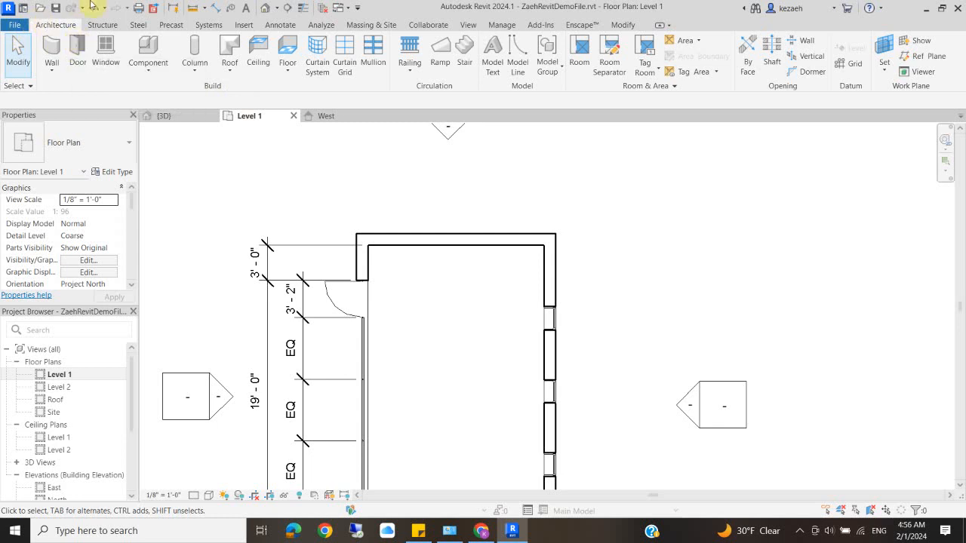
click(77, 49)
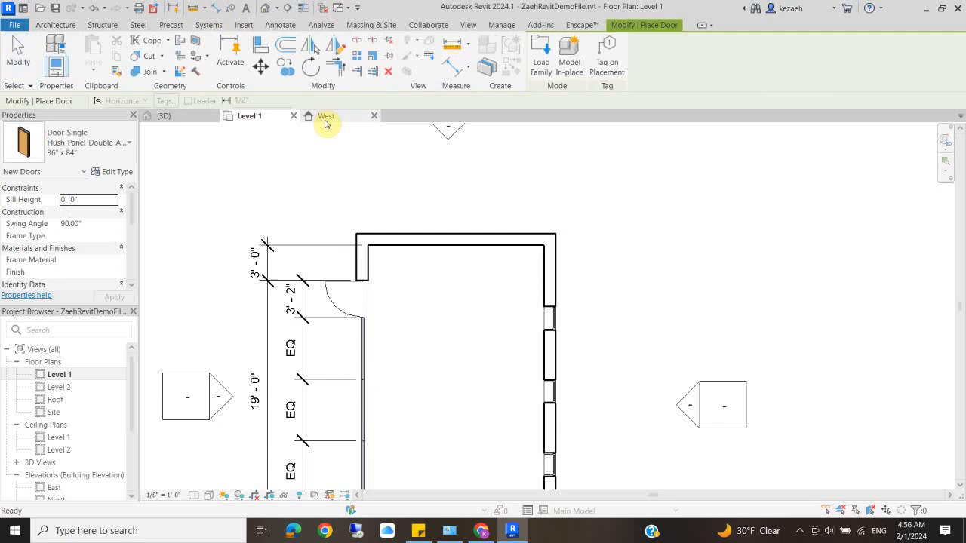
click(45, 143)
scroll(74, 373, up, 8)
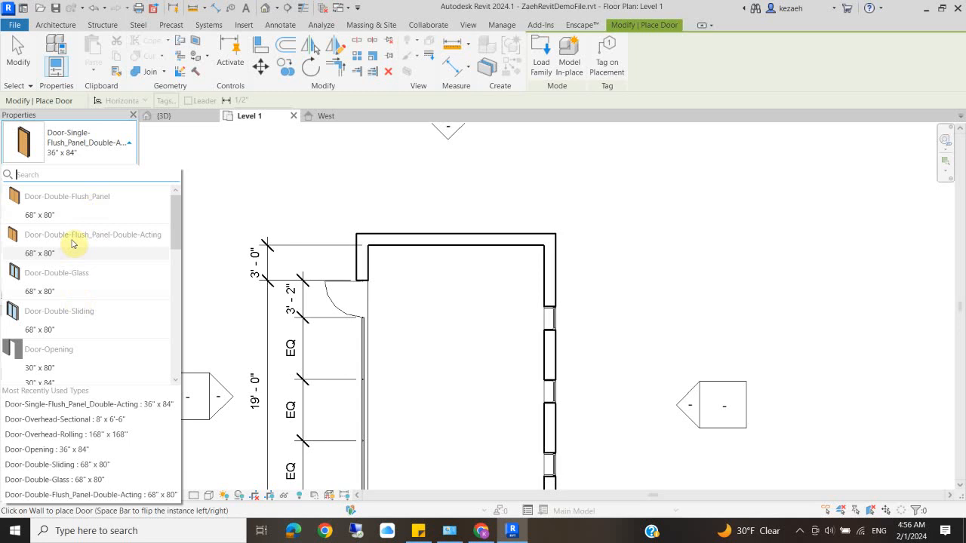
scroll(60, 310, down, 8)
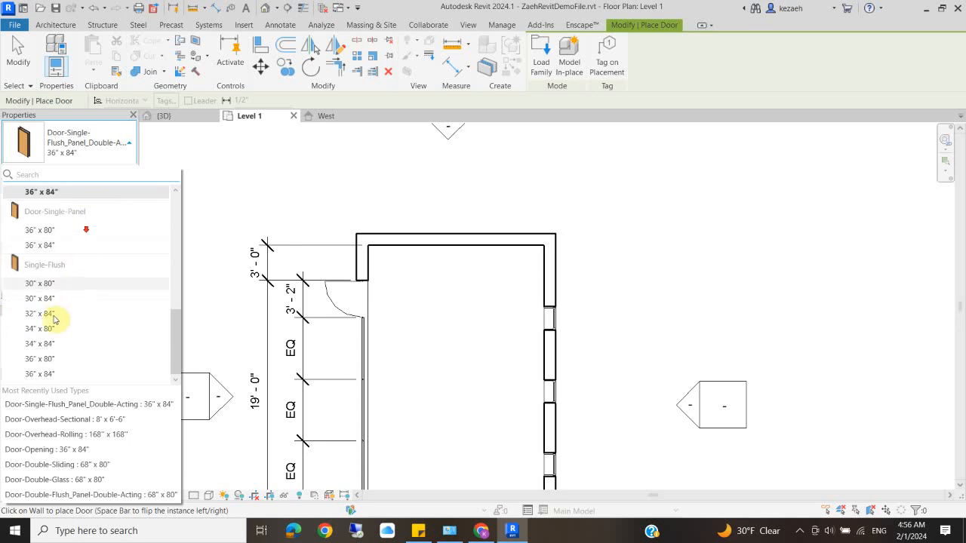
click(51, 375)
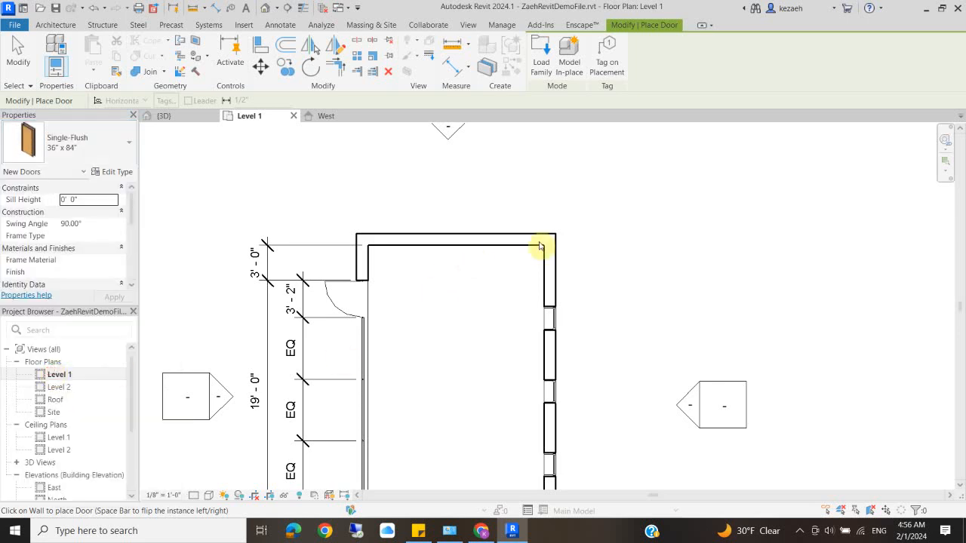
scroll(528, 244, up, 3)
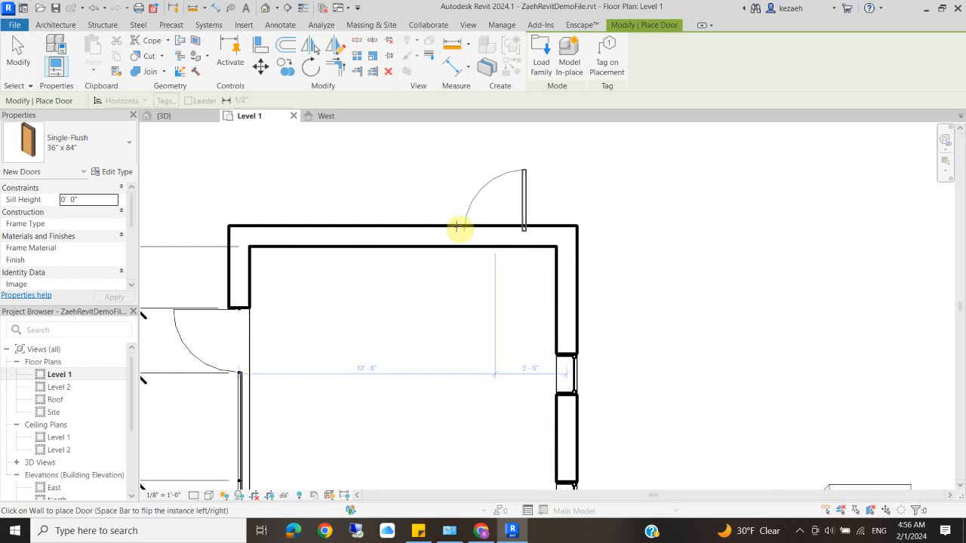
click(517, 231)
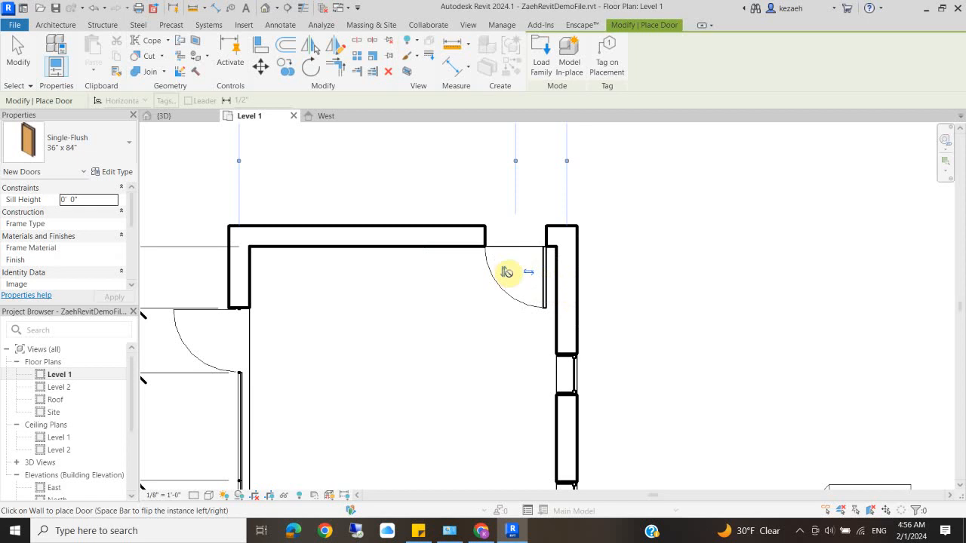
key(Escape)
Flip the north wall's Single-Flush door so it swings outward.
click(545, 274)
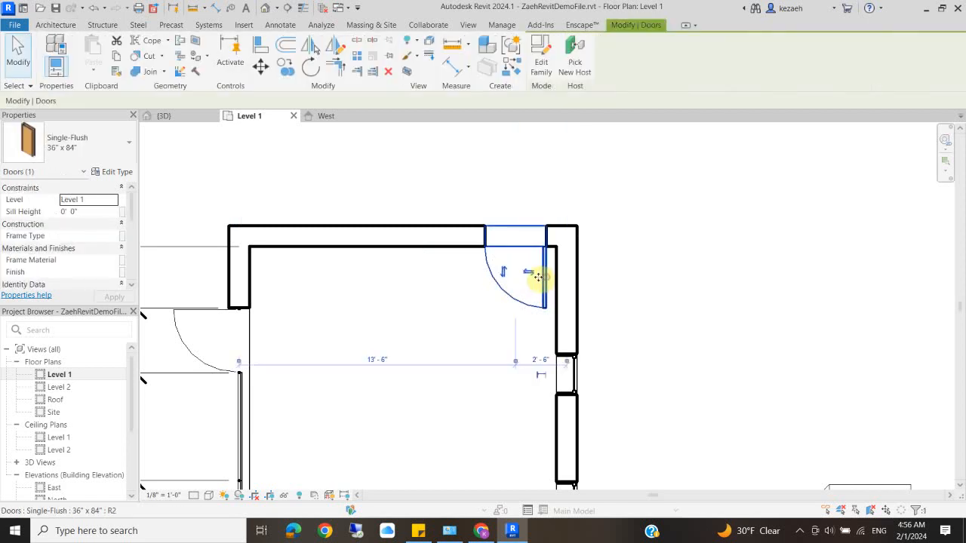
click(504, 272)
scroll(479, 318, down, 5)
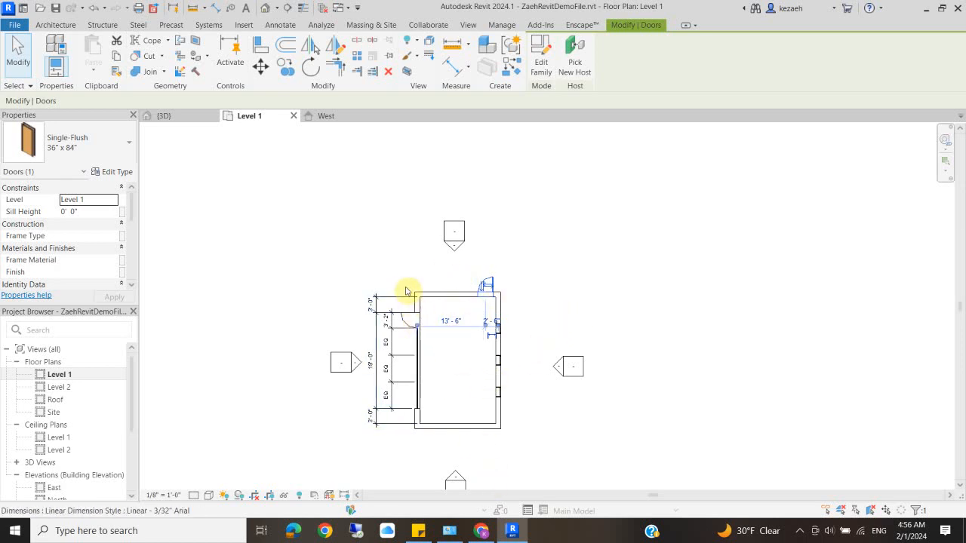
click(390, 268)
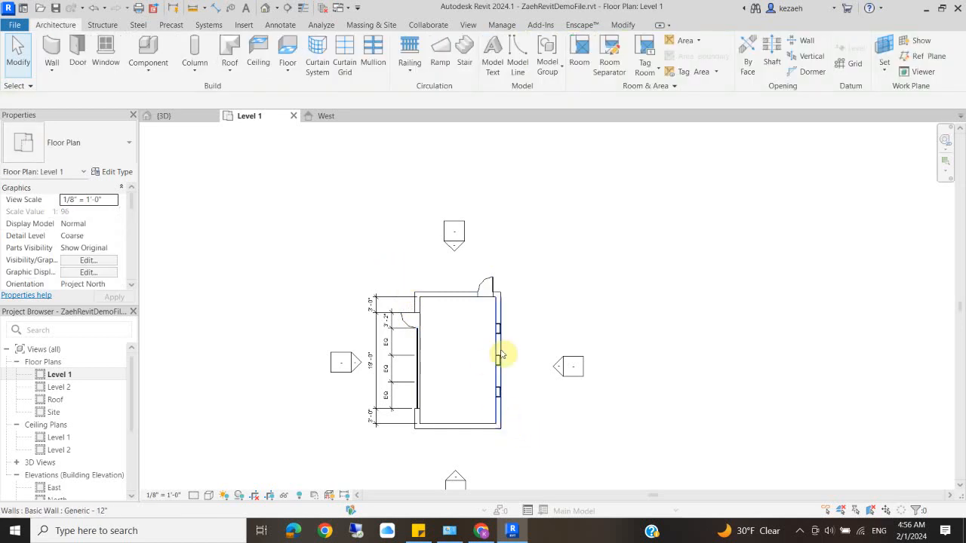
On the Level 2 plan, place a Single-Flush 36" x 84" door in the small room's north partition, near the exterior wall.
double_click(59, 387)
scroll(436, 421, up, 4)
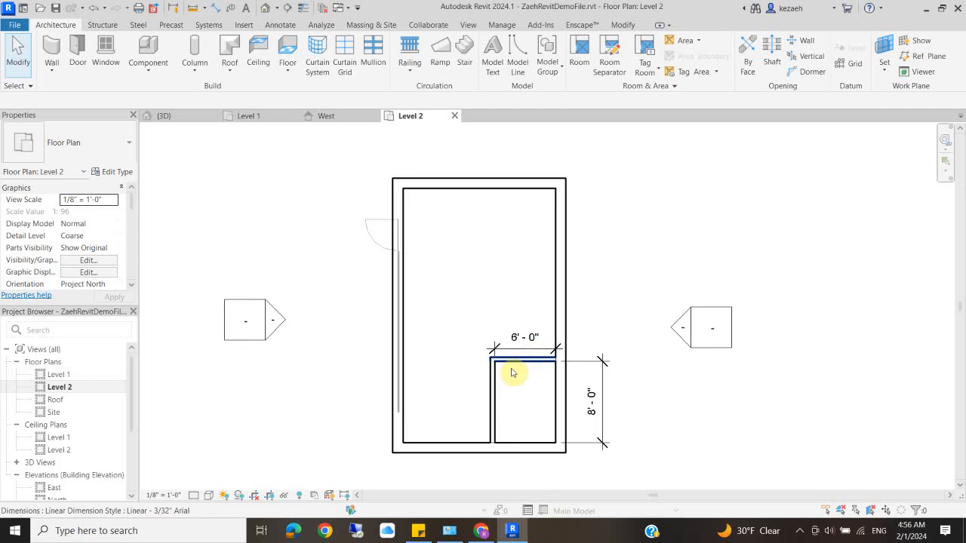
scroll(521, 377, up, 2)
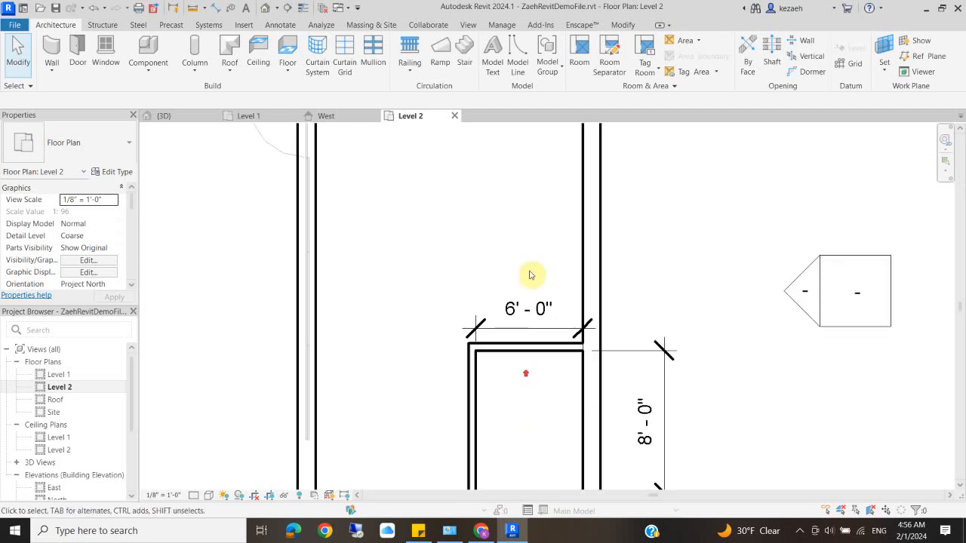
middle_drag(520, 444, 516, 353)
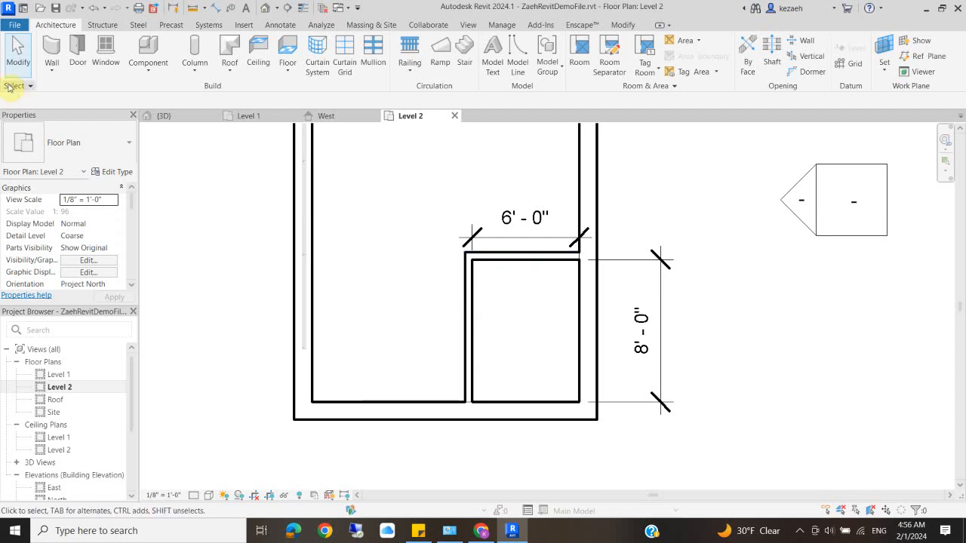
click(75, 48)
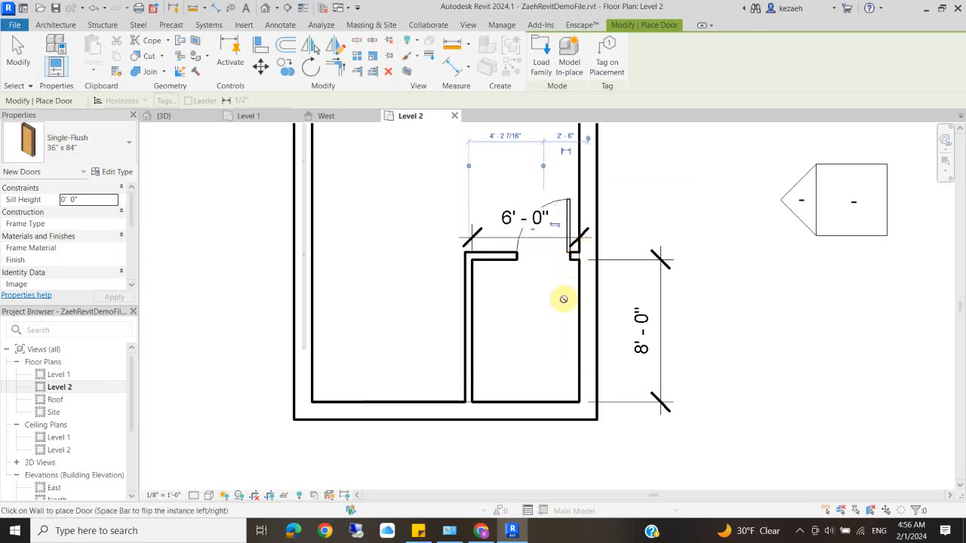
key(Escape)
key(Escape)
Add an aligned dimension between the exterior wall's inner face and the near edge of the small room's door opening.
scroll(562, 270, up, 5)
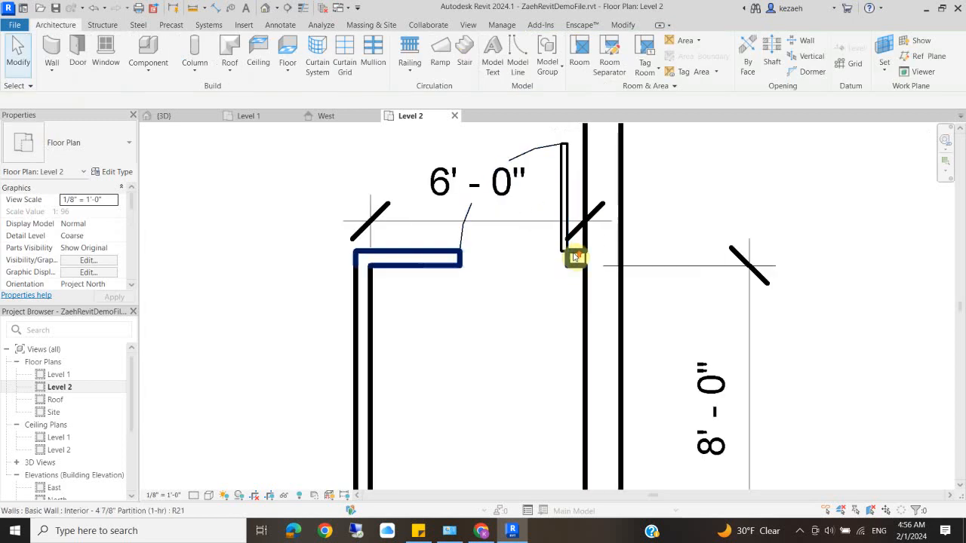
key(d)
key(i)
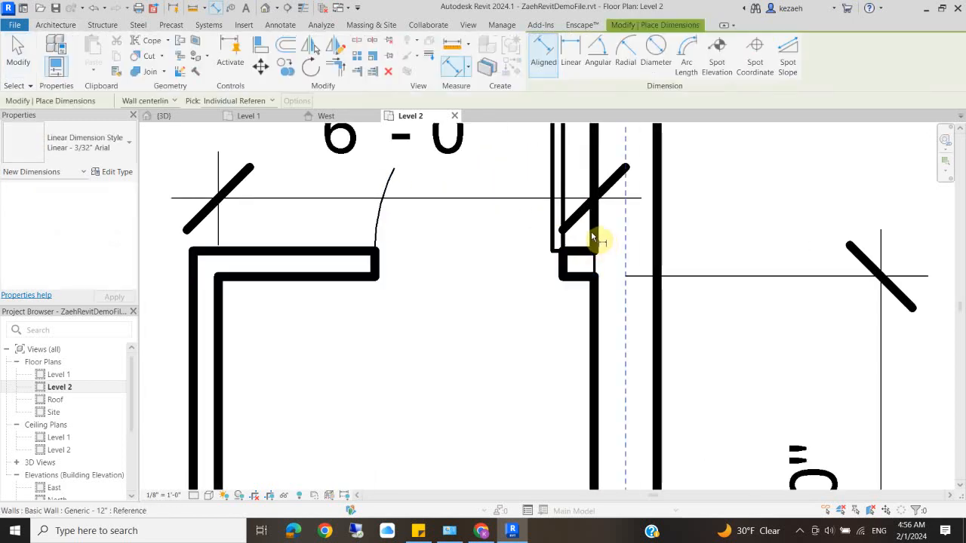
click(594, 240)
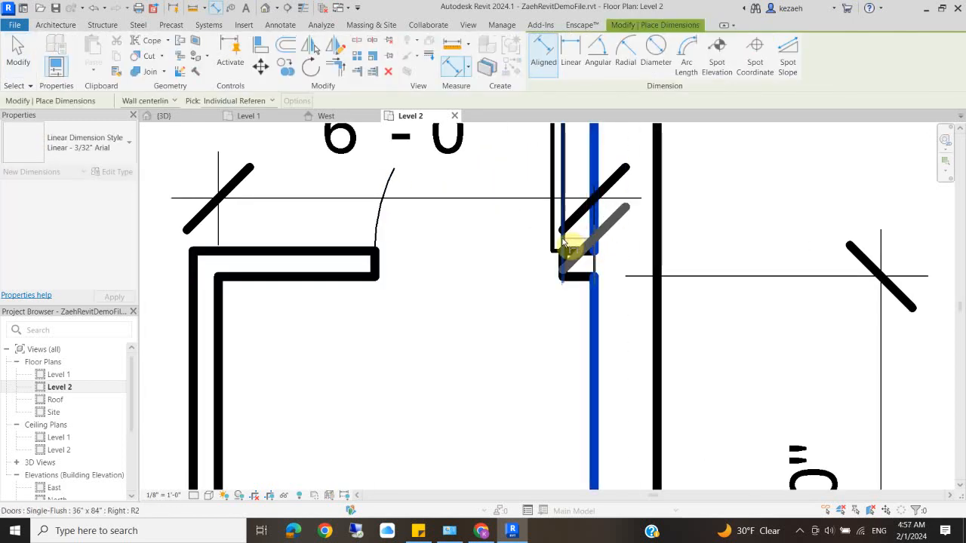
click(567, 250)
scroll(529, 322, down, 3)
click(492, 401)
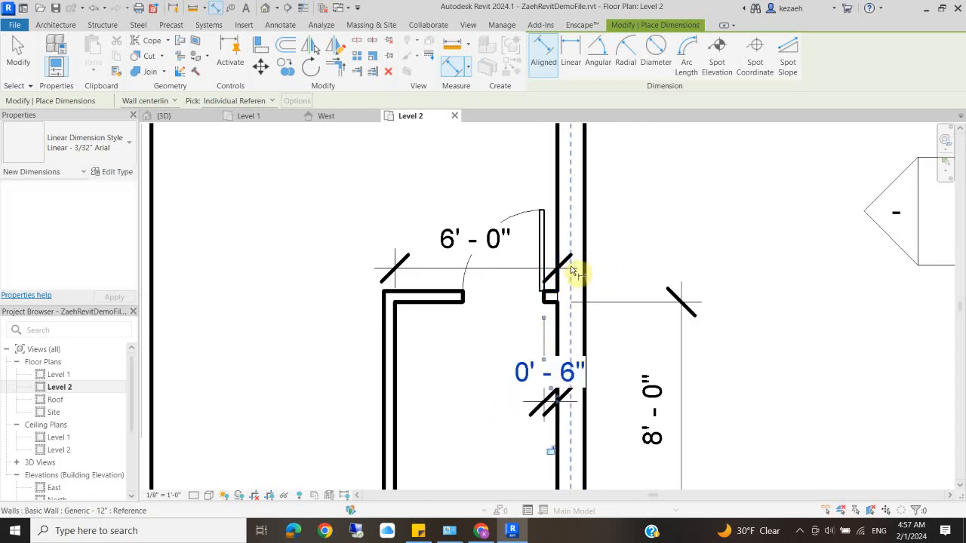
key(Escape)
key(Escape)
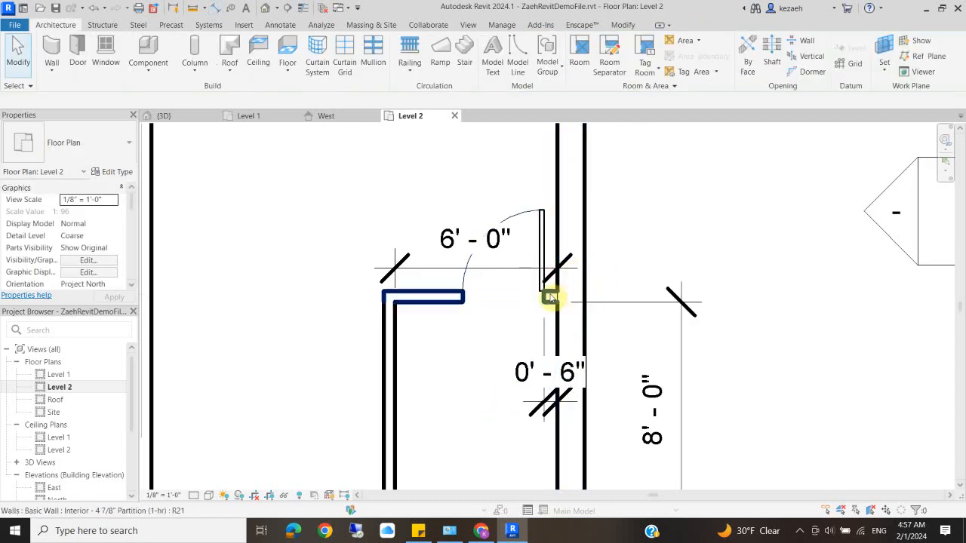
Set the gap between the small room's door opening and the exterior wall's inner face to 4".
scroll(549, 297, up, 2)
click(548, 298)
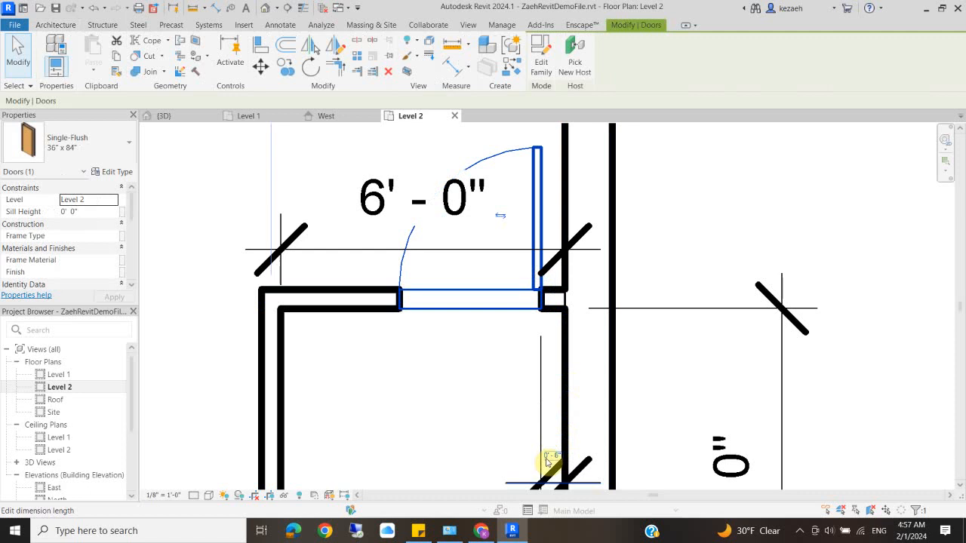
click(572, 447)
text(4")
key(Return)
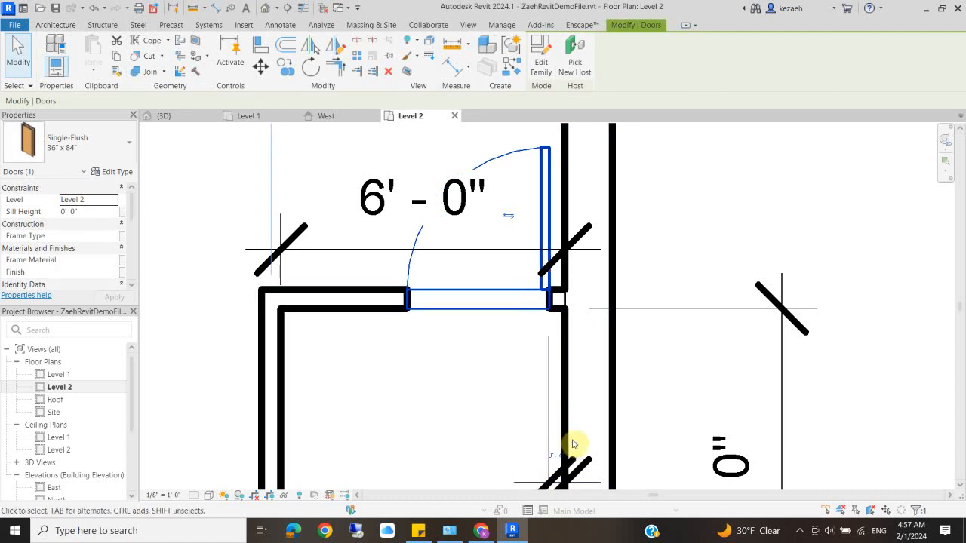
key(Escape)
scroll(621, 220, down, 2)
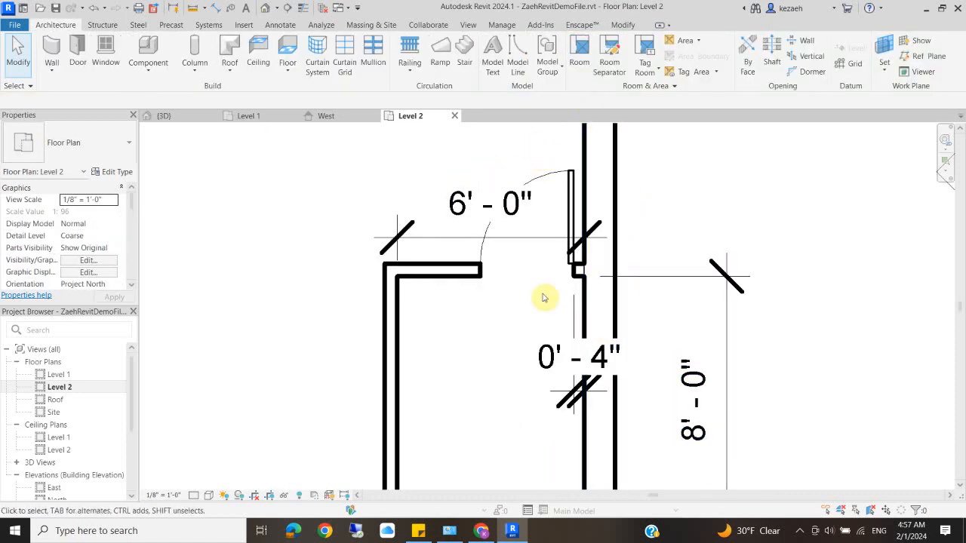
Delete the dimension between the small room's door opening and the exterior wall.
click(547, 356)
click(470, 295)
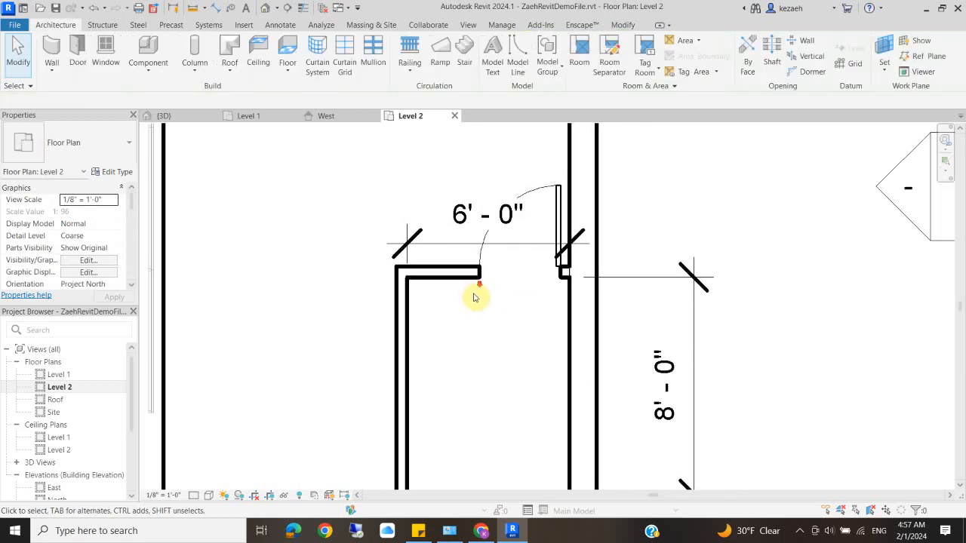
scroll(470, 264, down, 3)
click(457, 237)
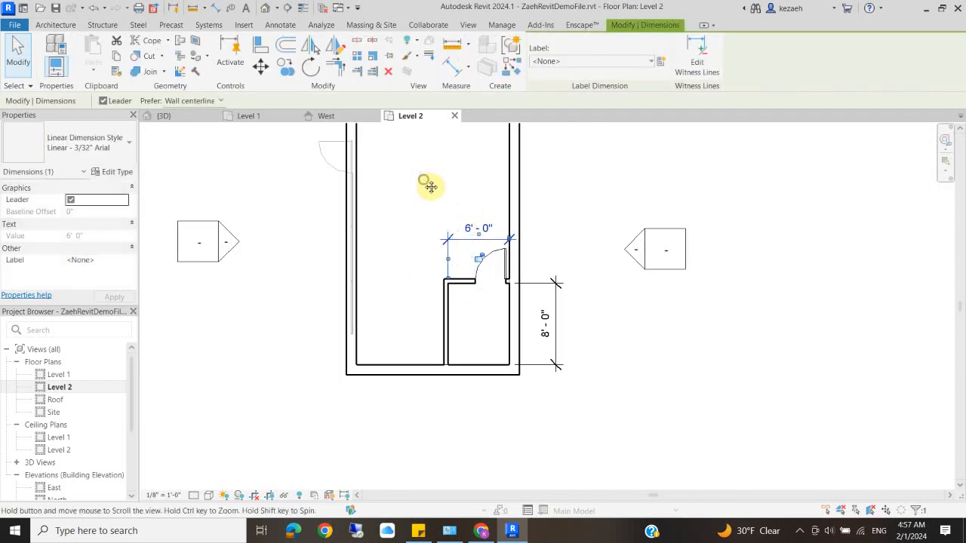
middle_drag(345, 367, 371, 442)
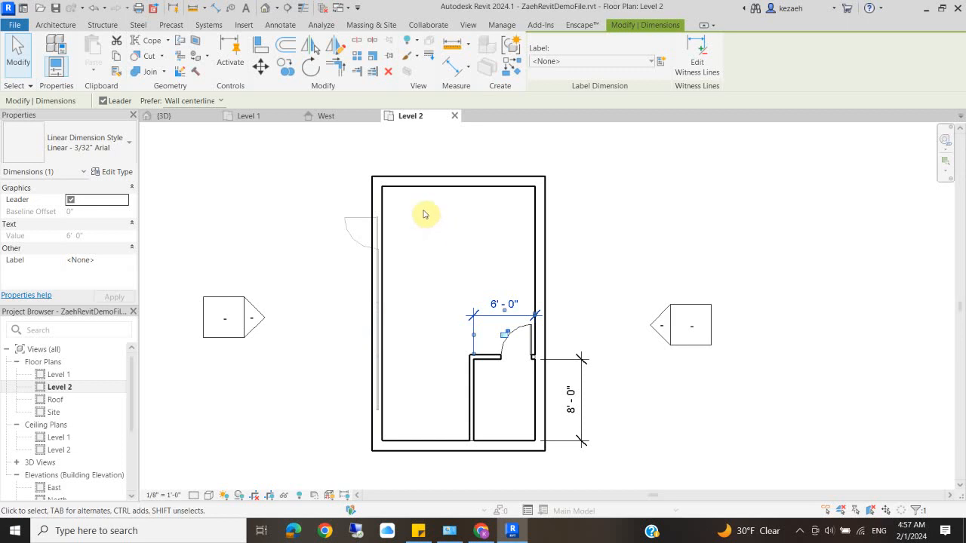
Open the 3D view and examine the house's windows, curtain wall and exterior door from all sides.
click(264, 11)
shift+middle_drag(650, 304, 269, 349)
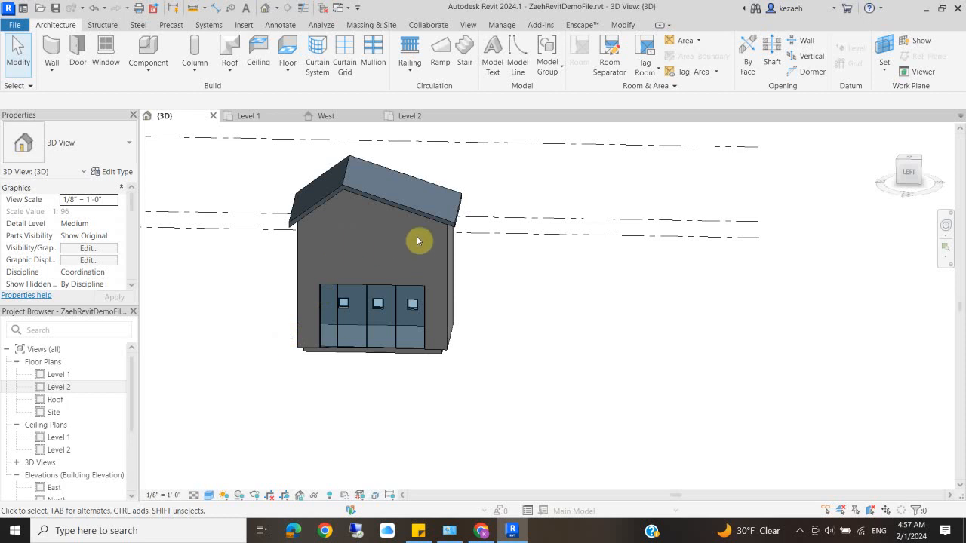
shift+middle_drag(188, 326, 569, 307)
shift+middle_drag(809, 289, 652, 300)
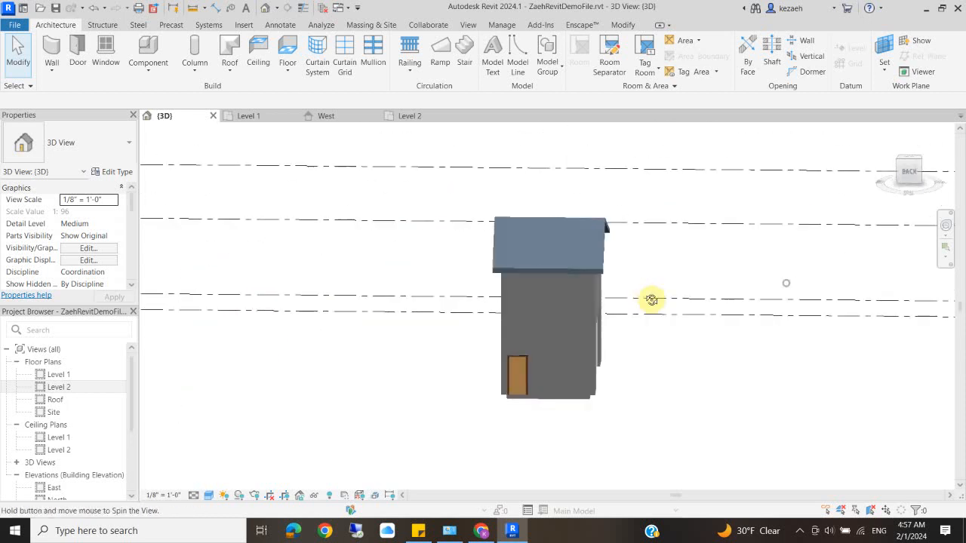
shift+middle_drag(536, 314, 652, 319)
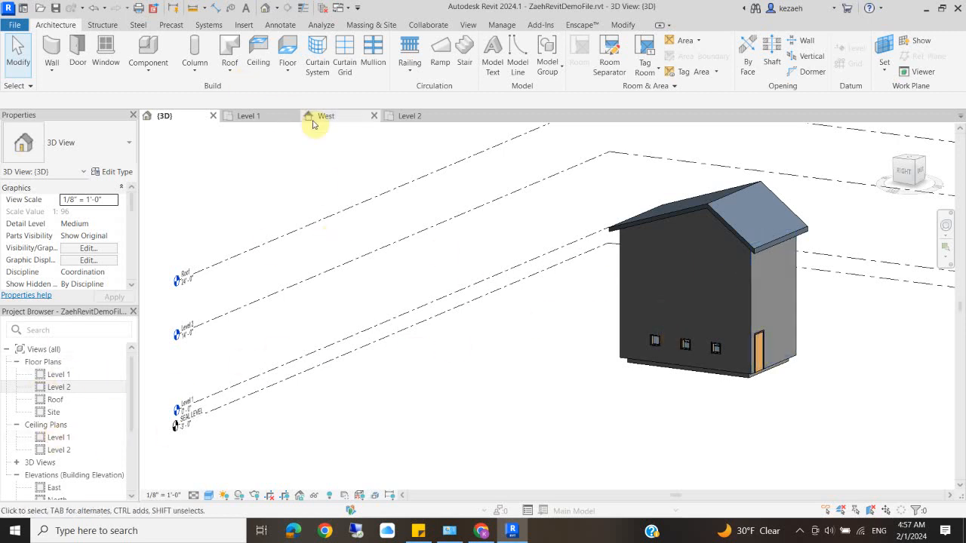
In the West elevation, place a Fixed 24" x 24" window in the upper wall between Level 2 and Roof.
click(418, 116)
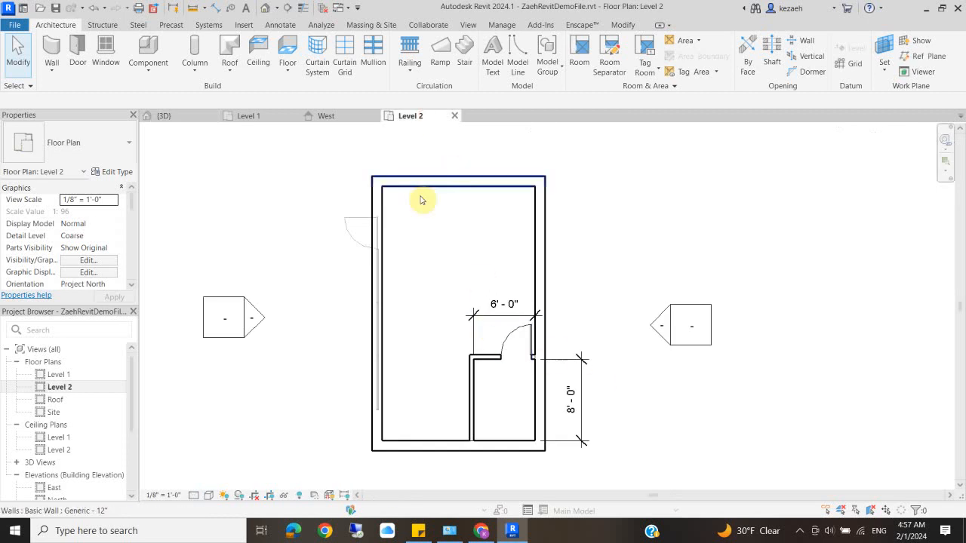
double_click(254, 320)
scroll(434, 302, down, 3)
middle_drag(438, 293, 422, 350)
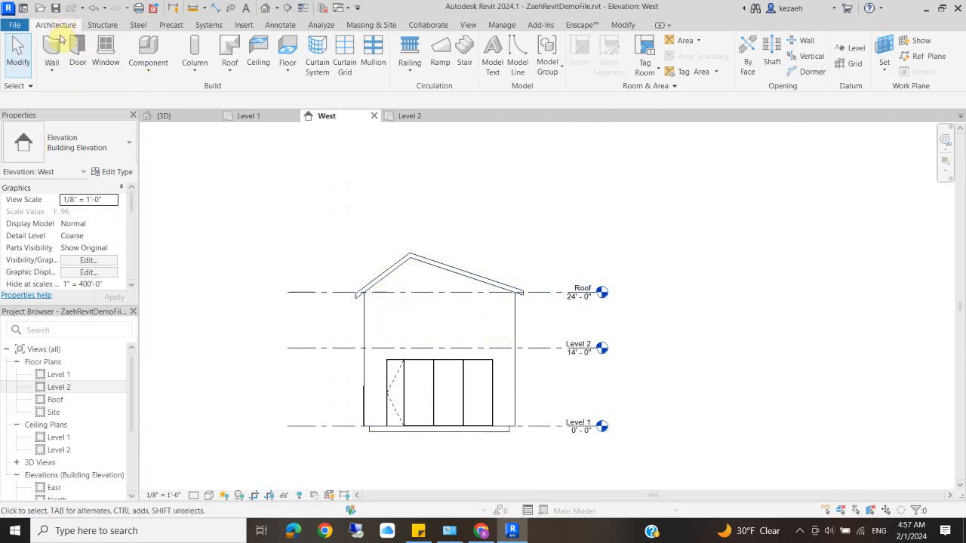
click(106, 47)
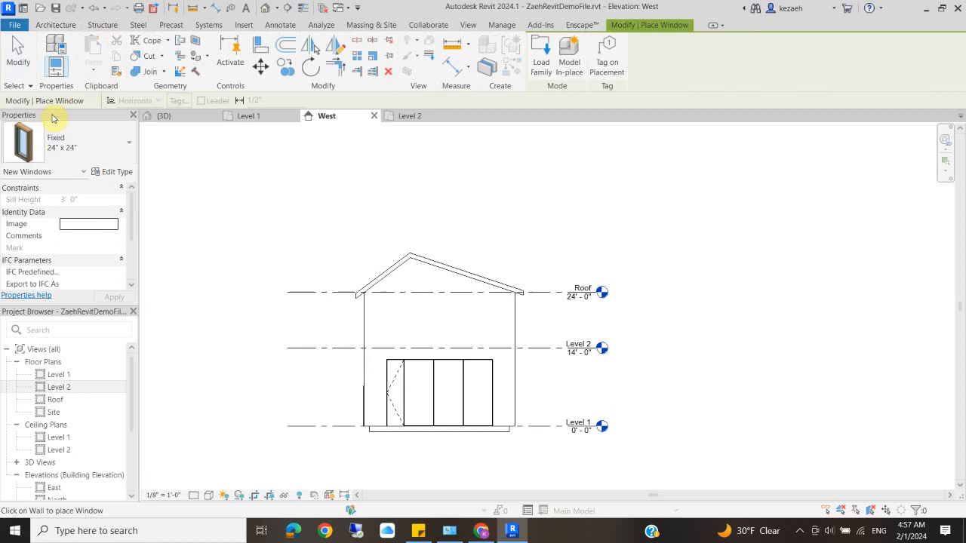
click(435, 324)
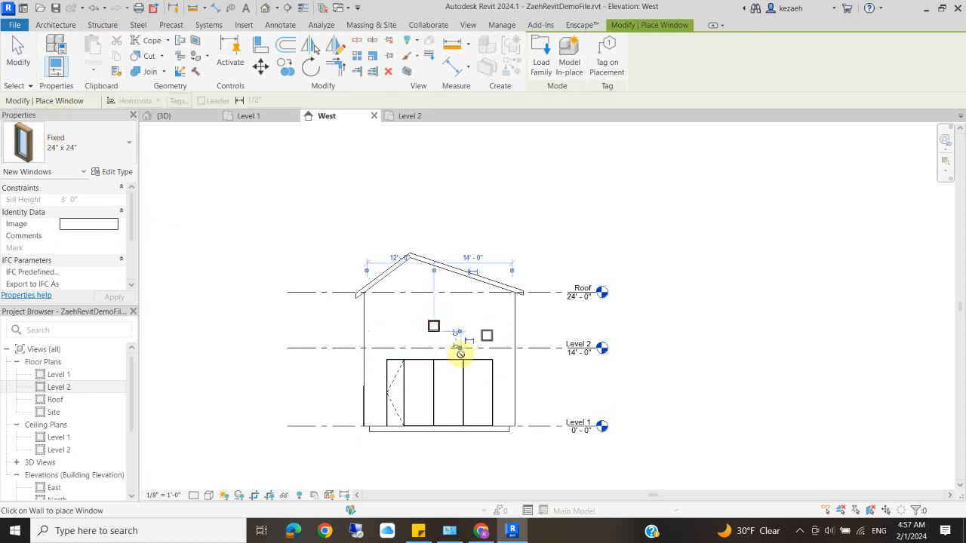
key(Escape)
key(Escape)
Measure the overall width of the Level 1 curtain wall in the West elevation.
scroll(439, 329, up, 4)
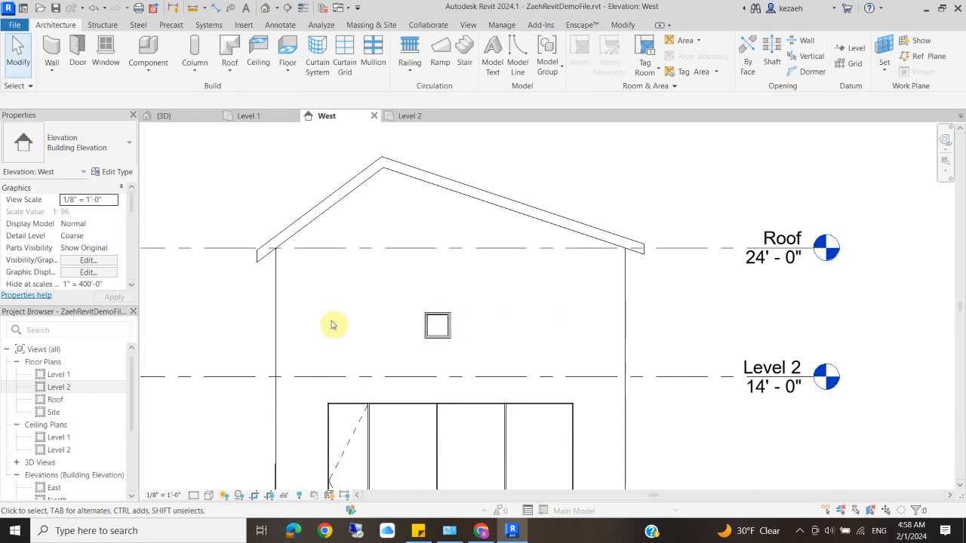
key(d)
key(i)
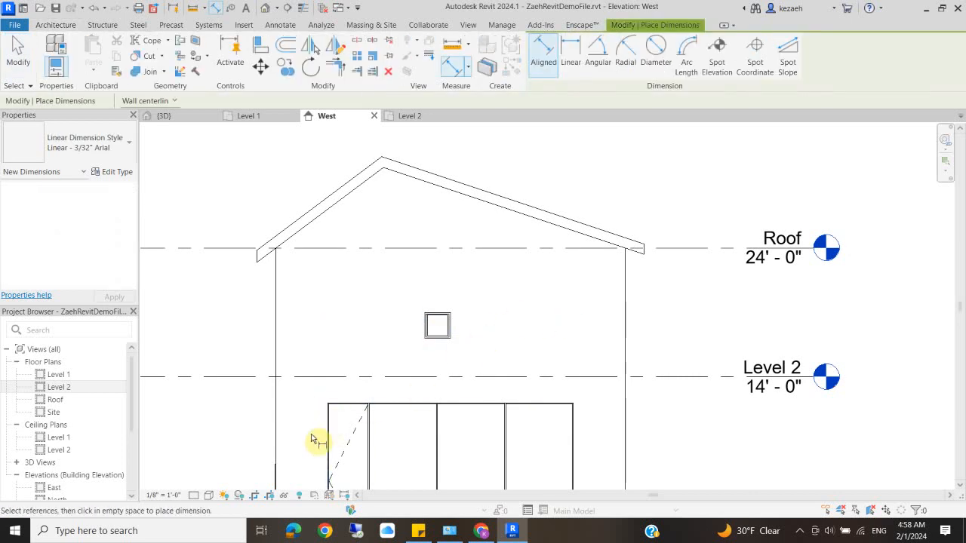
click(329, 429)
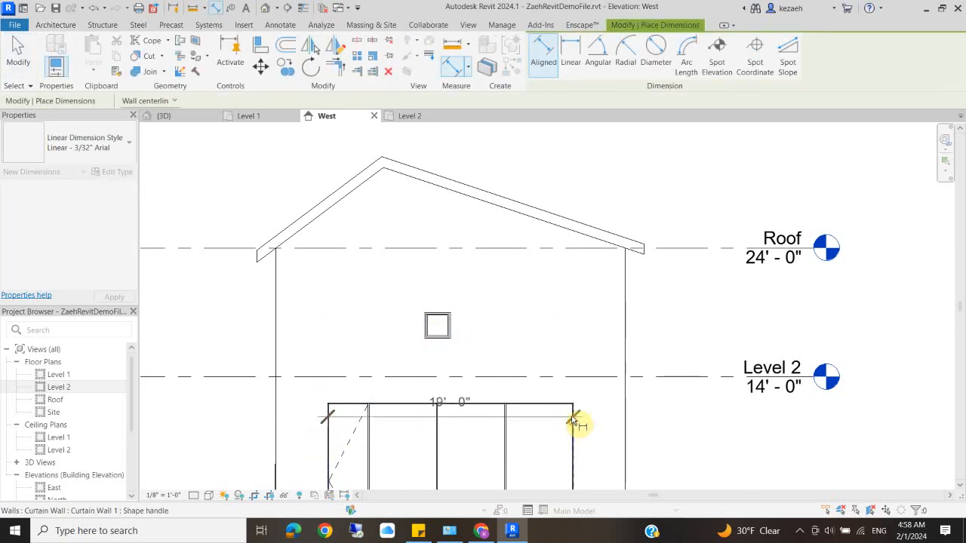
key(Escape)
key(Escape)
Set the upper window's sill 2'-0" above Level 2 and duplicate its type under the name 19' x 3'.
click(437, 327)
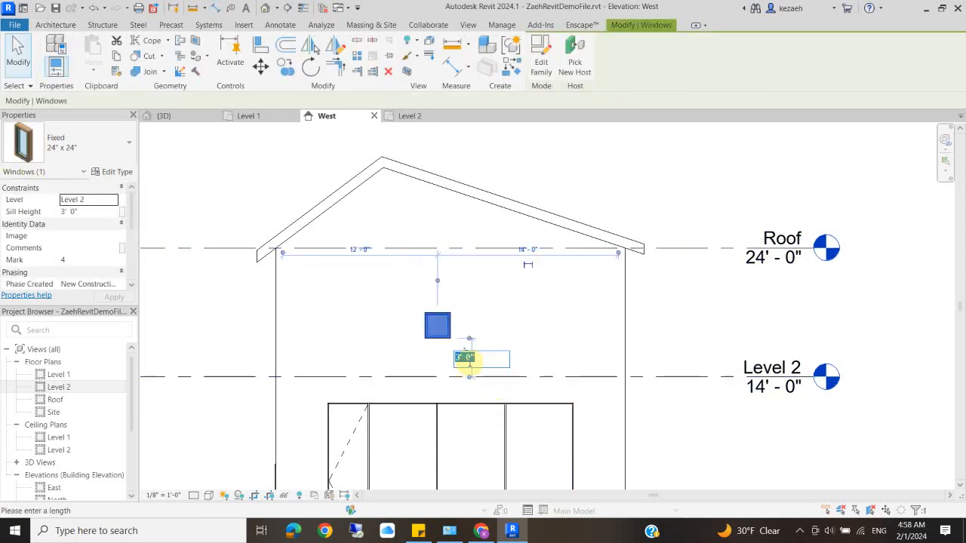
key(Return)
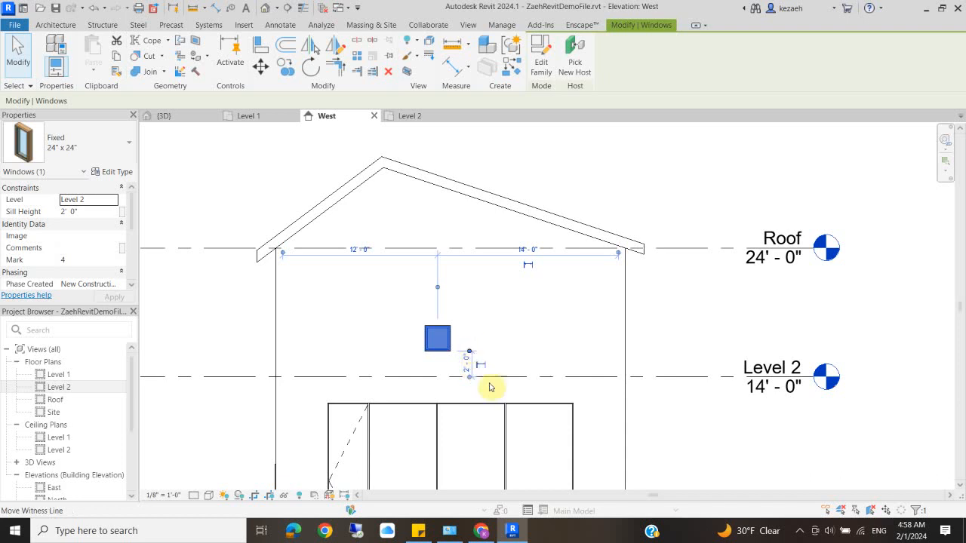
click(115, 172)
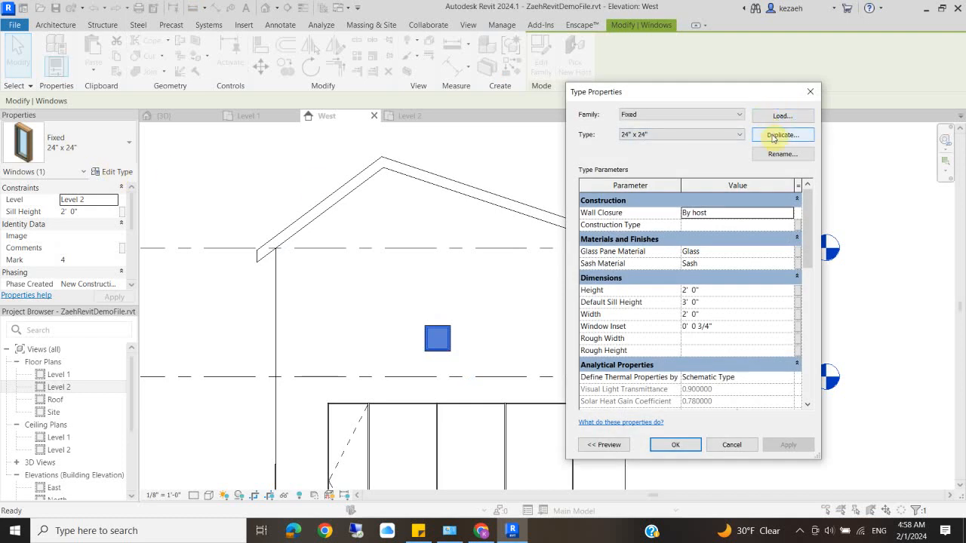
click(773, 139)
click(680, 268)
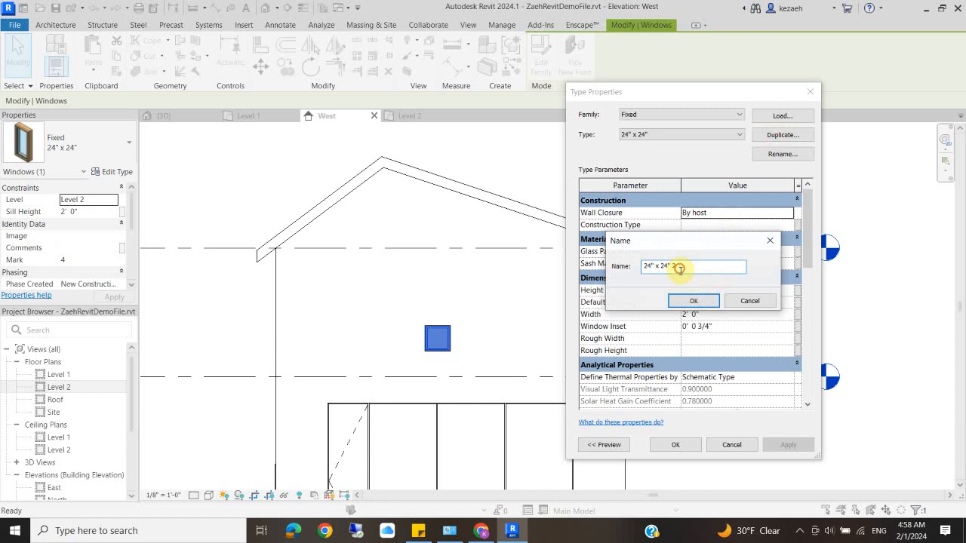
double_click(695, 265)
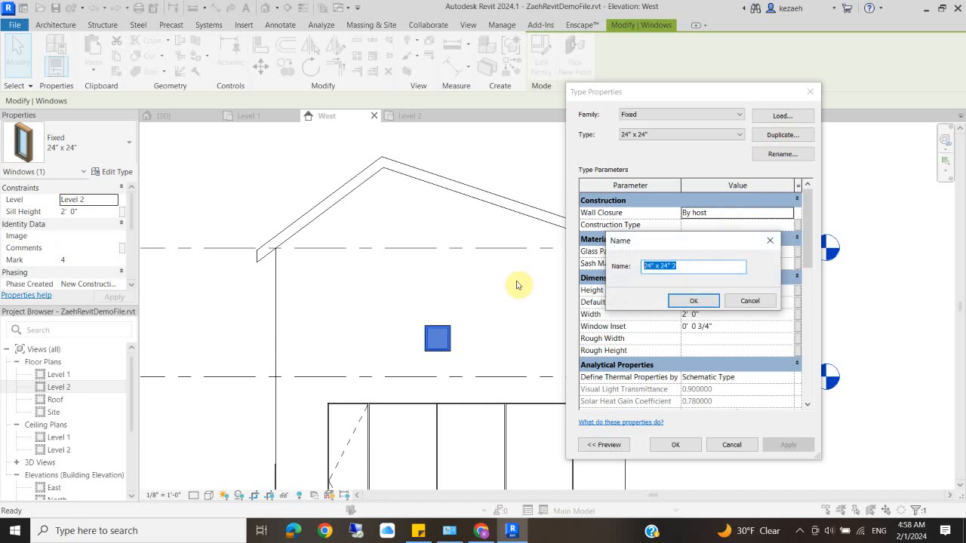
text(18)
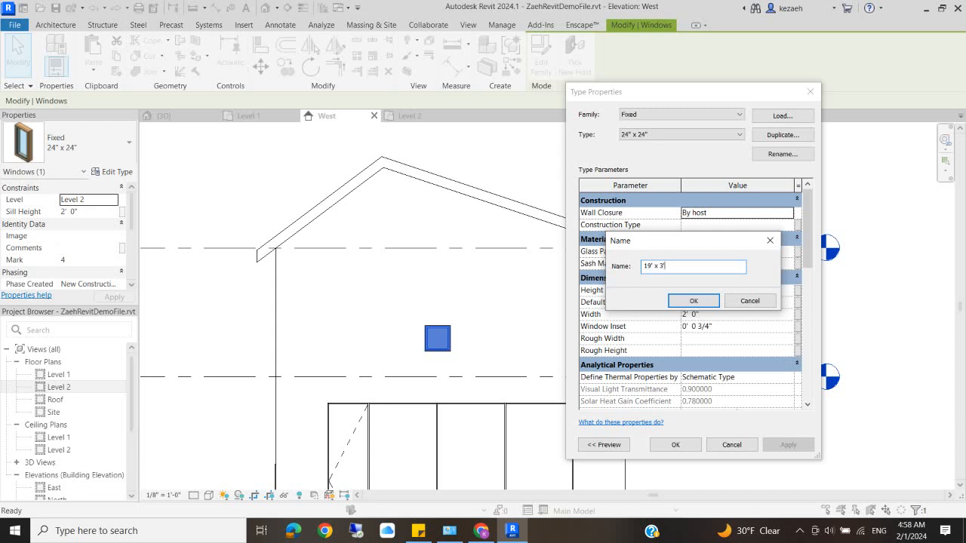
click(694, 301)
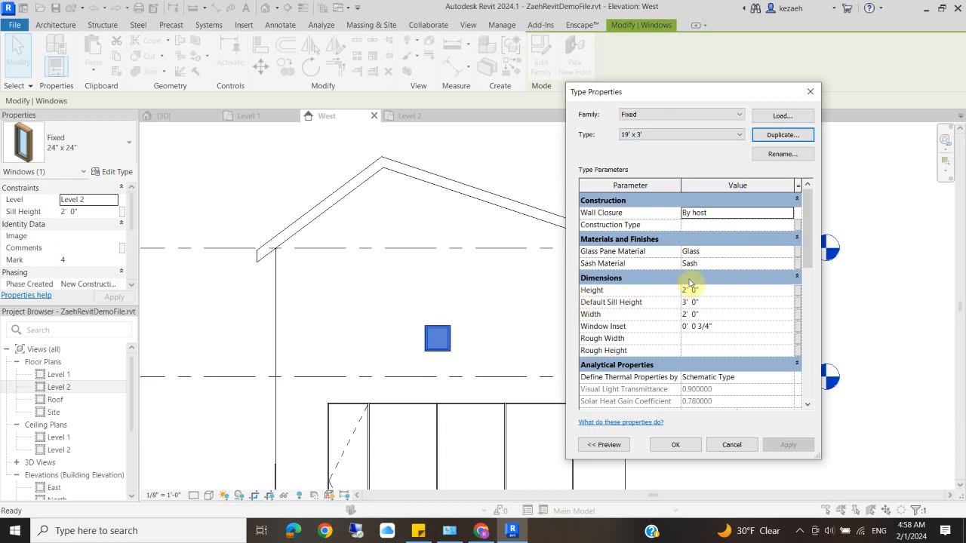
Give the 19' x 3' window type a height of 3'-0" and a width of 19'-0", and apply it.
click(732, 292)
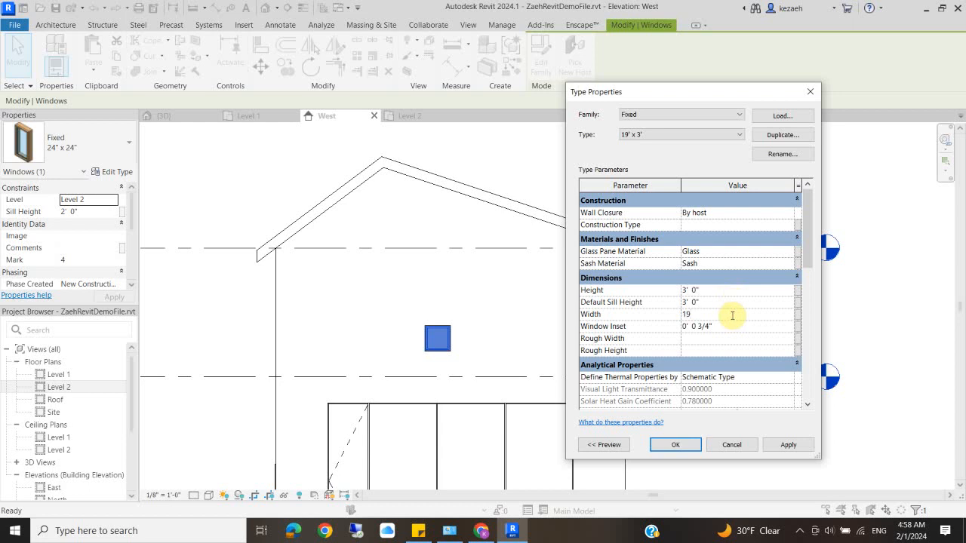
click(785, 447)
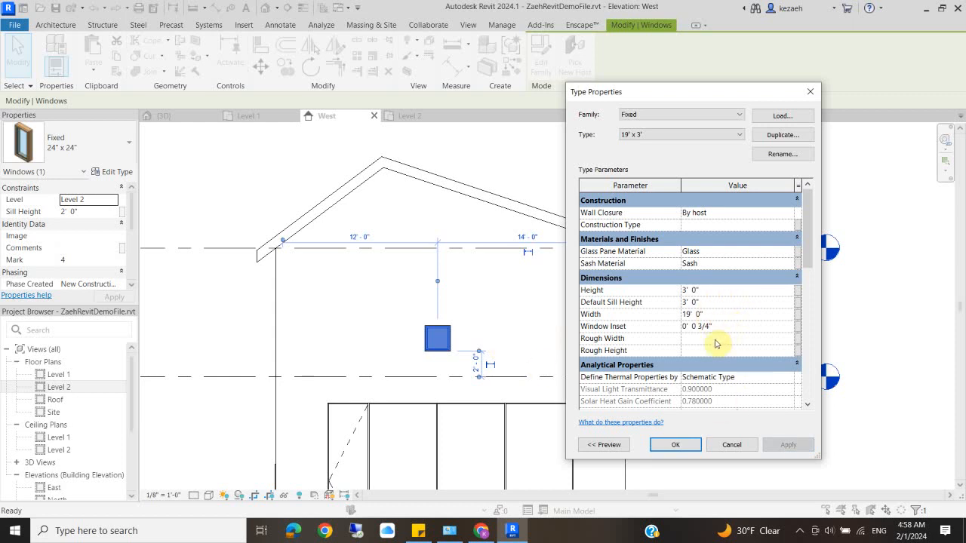
scroll(705, 317, down, 2)
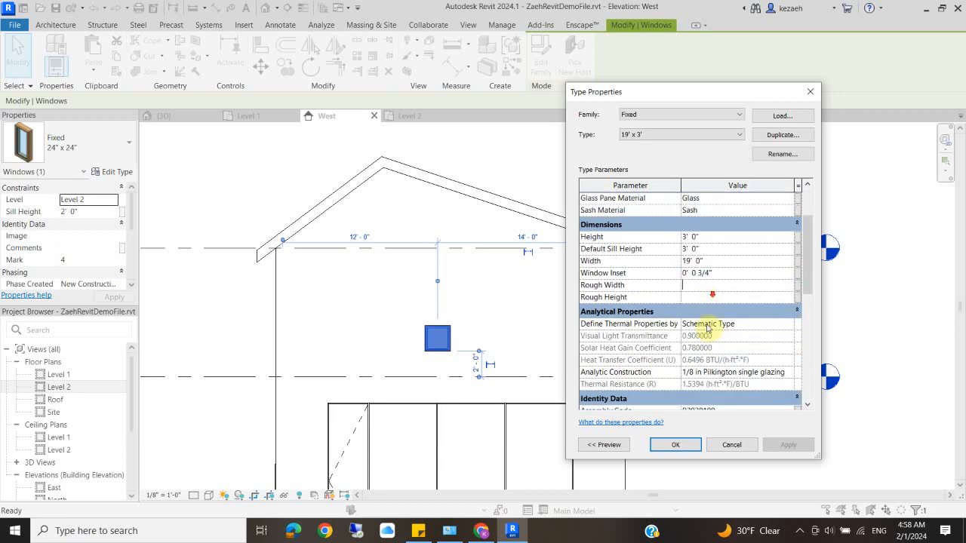
click(677, 444)
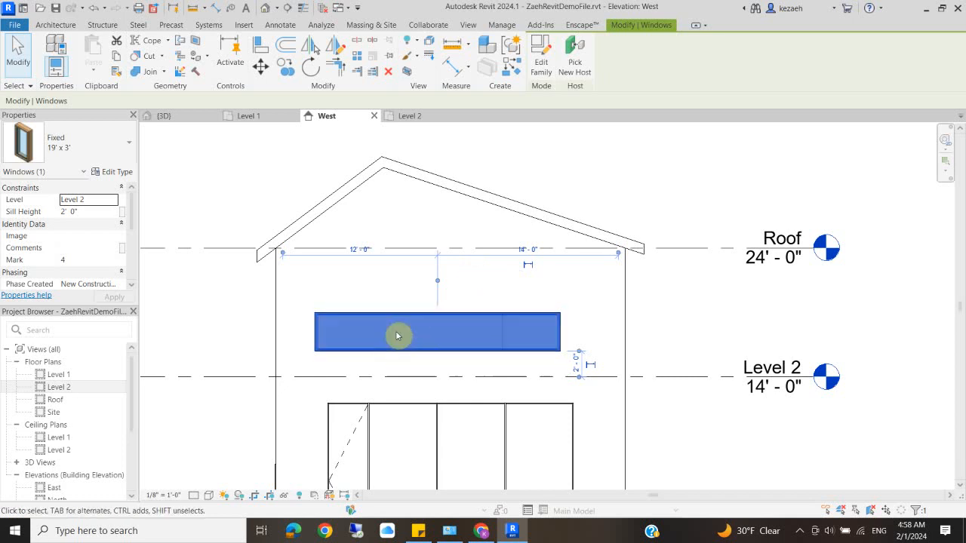
click(287, 316)
click(677, 317)
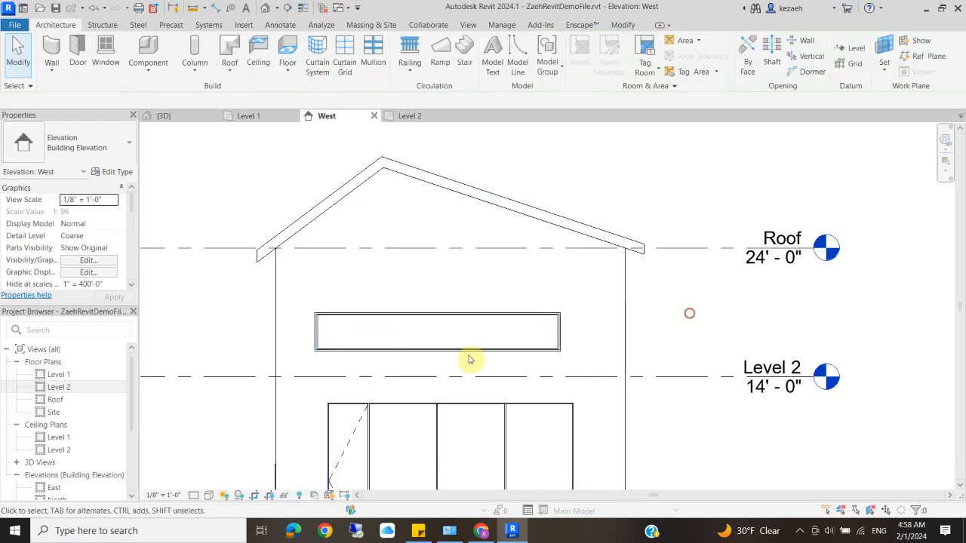
Align the left edge of the 19' x 3' window with the left edge of the curtain wall below.
key(a)
key(l)
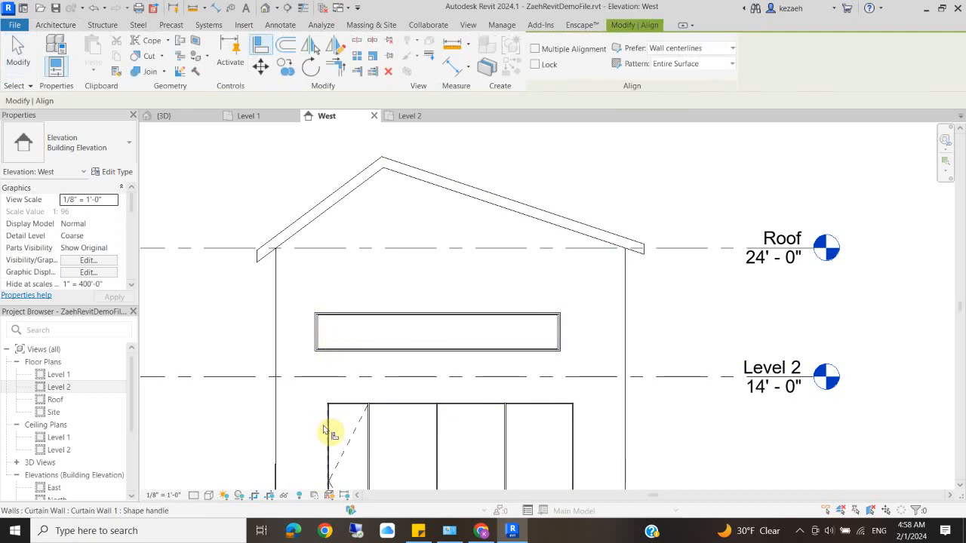
click(326, 428)
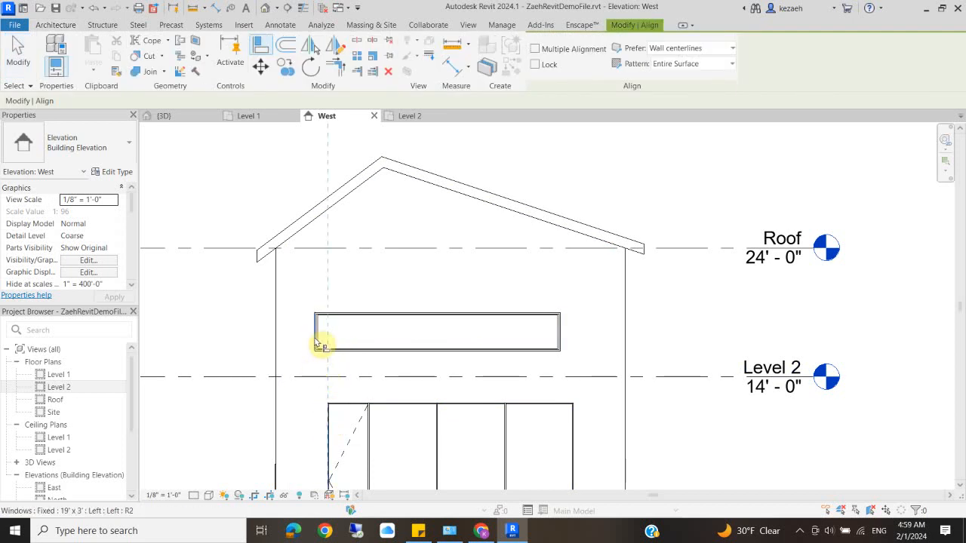
click(320, 344)
key(Escape)
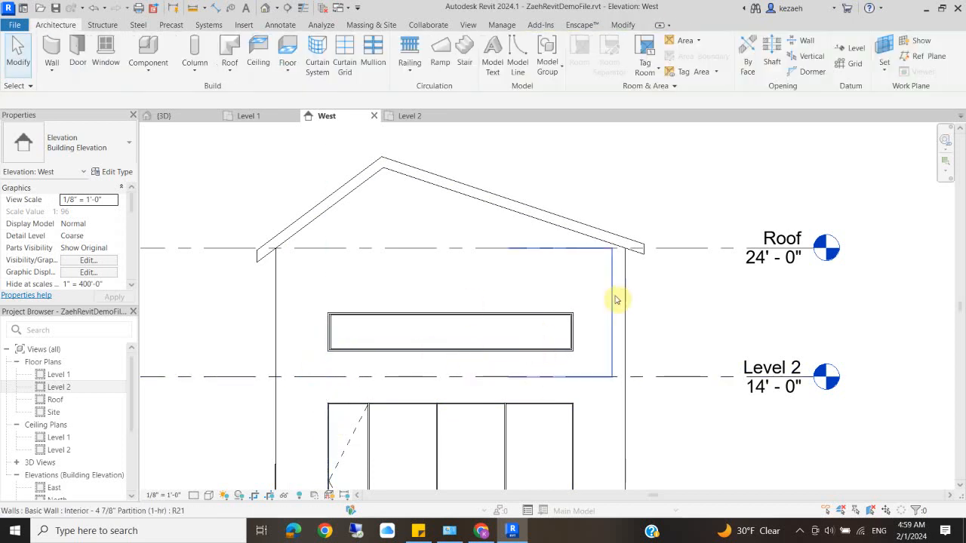
Raise the 19' x 3' window in the West elevation to a sill height of 6'-0" above Level 2.
scroll(619, 302, down, 3)
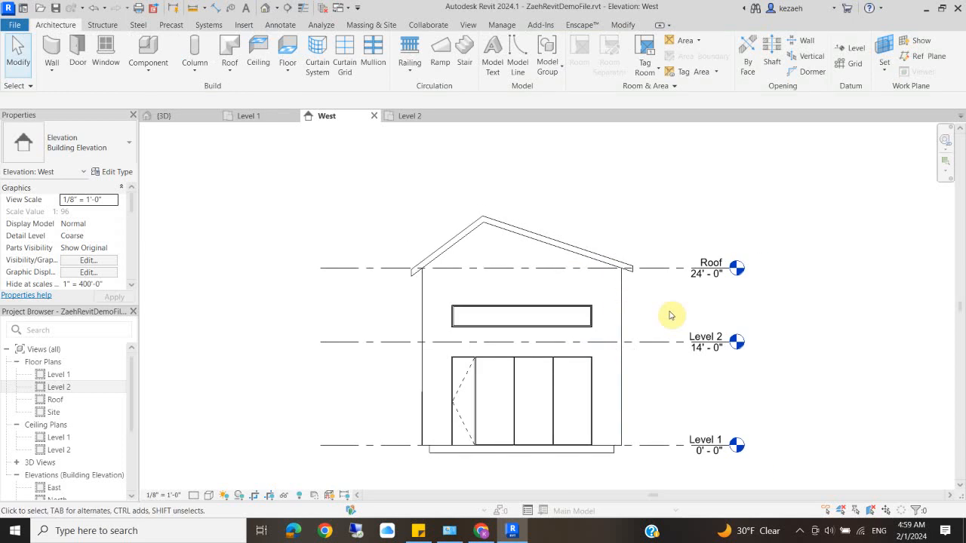
click(555, 312)
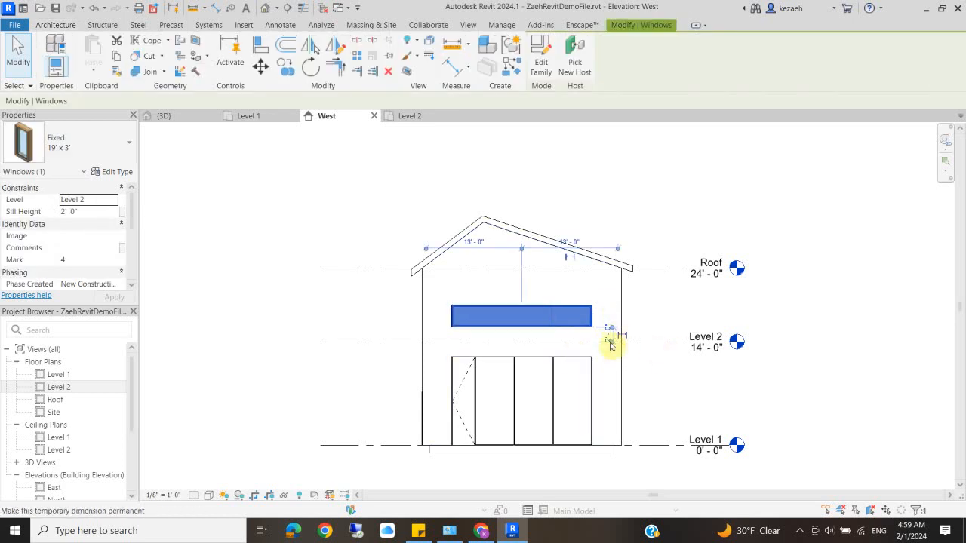
scroll(611, 345, up, 3)
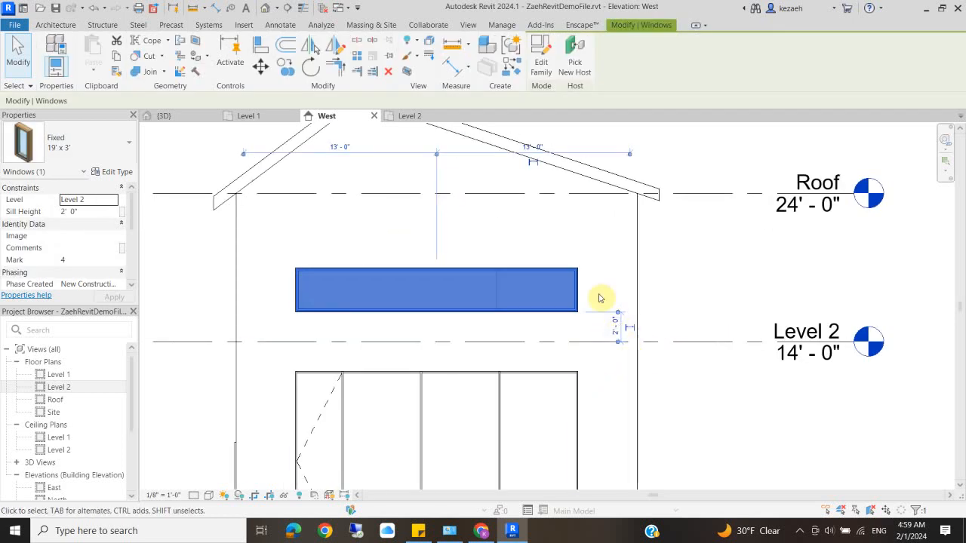
click(617, 328)
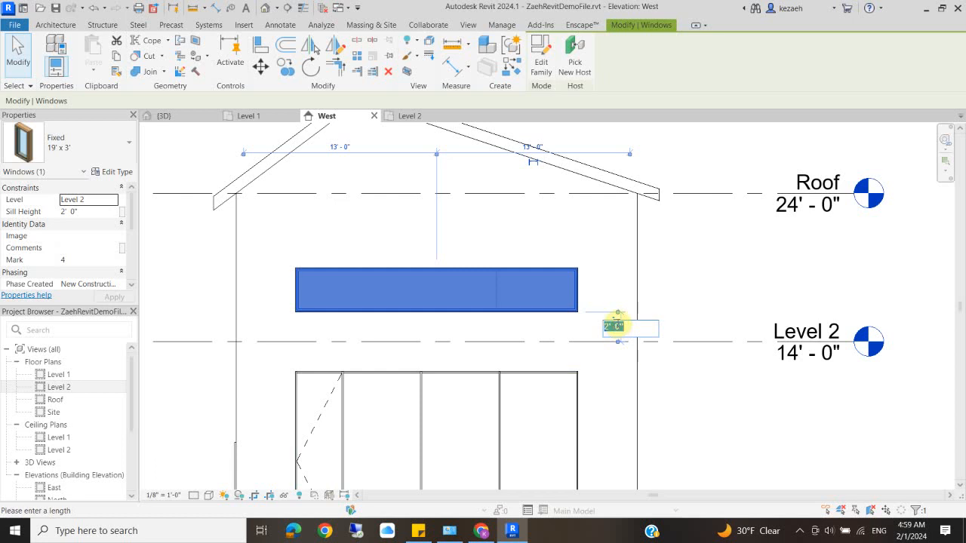
text(6)
key(Return)
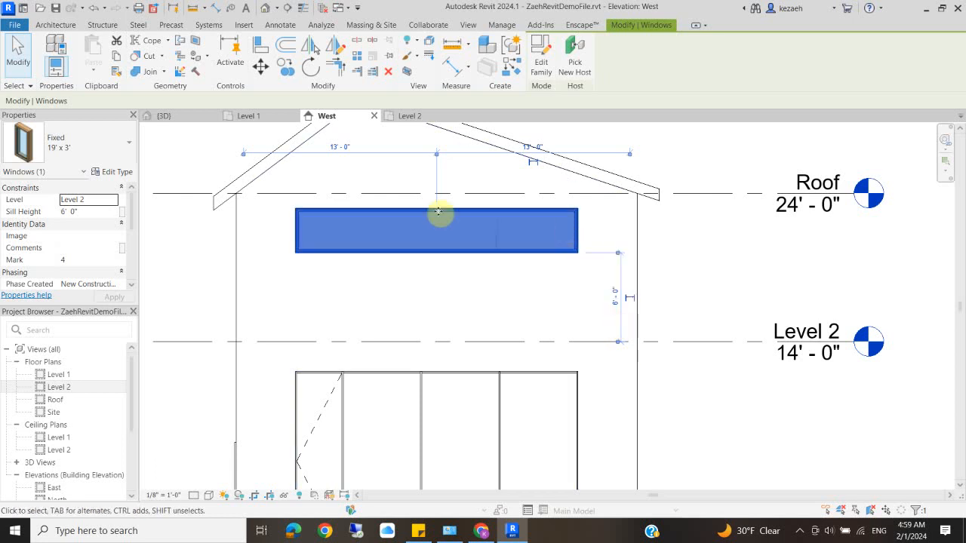
scroll(521, 211, down, 3)
click(815, 352)
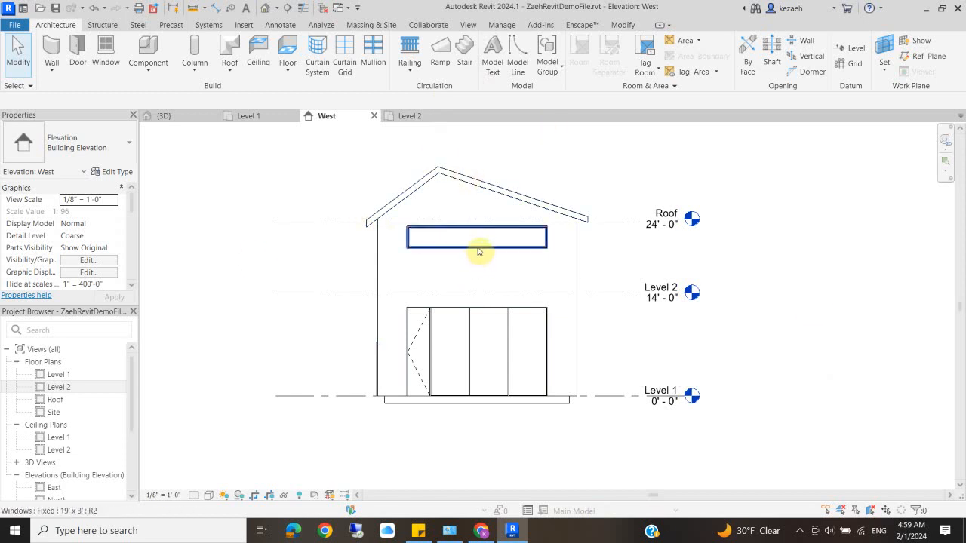
Open the Level 2 floor plan and set its underlay base level to None.
click(412, 116)
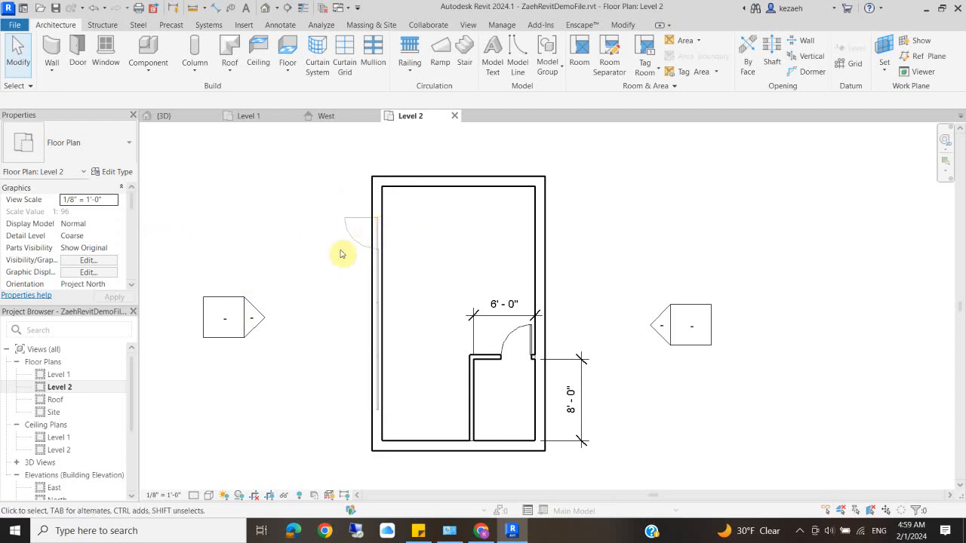
drag(129, 200, 129, 233)
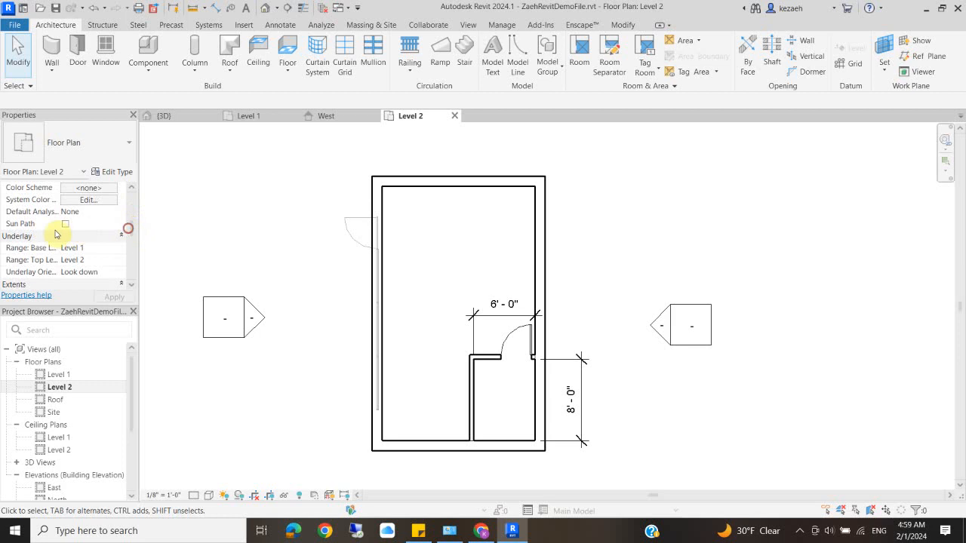
click(113, 248)
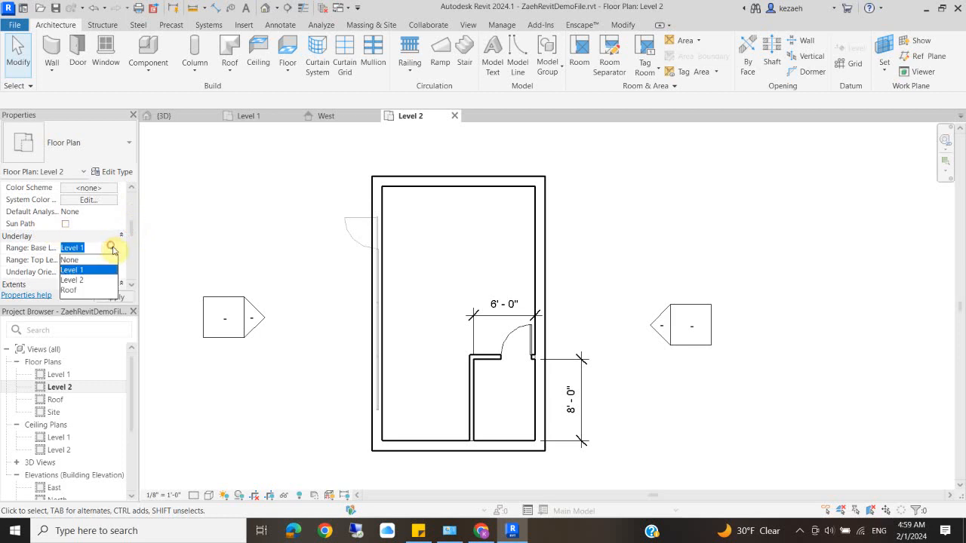
click(76, 261)
click(244, 231)
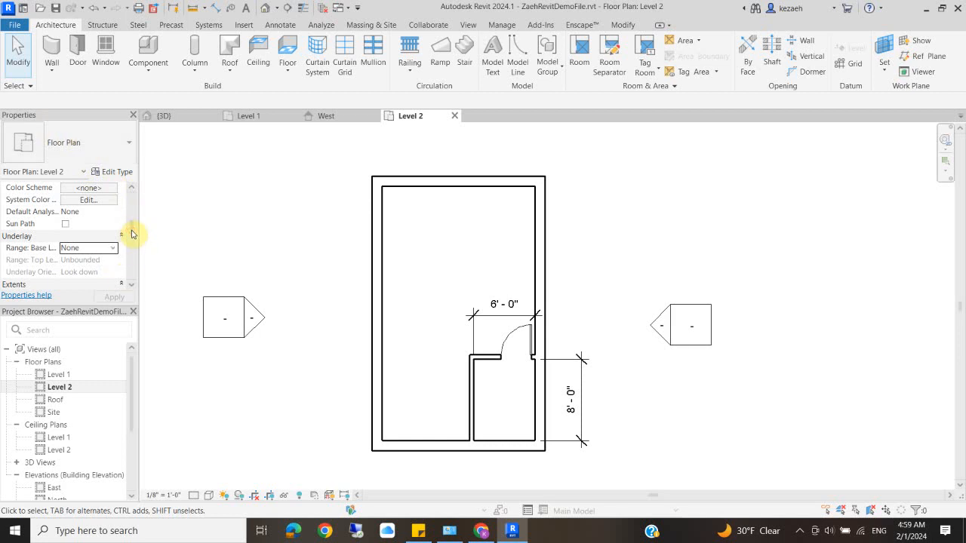
Set the cut plane offset in the Level 2 plan's view range to 7'.
drag(131, 232, 133, 252)
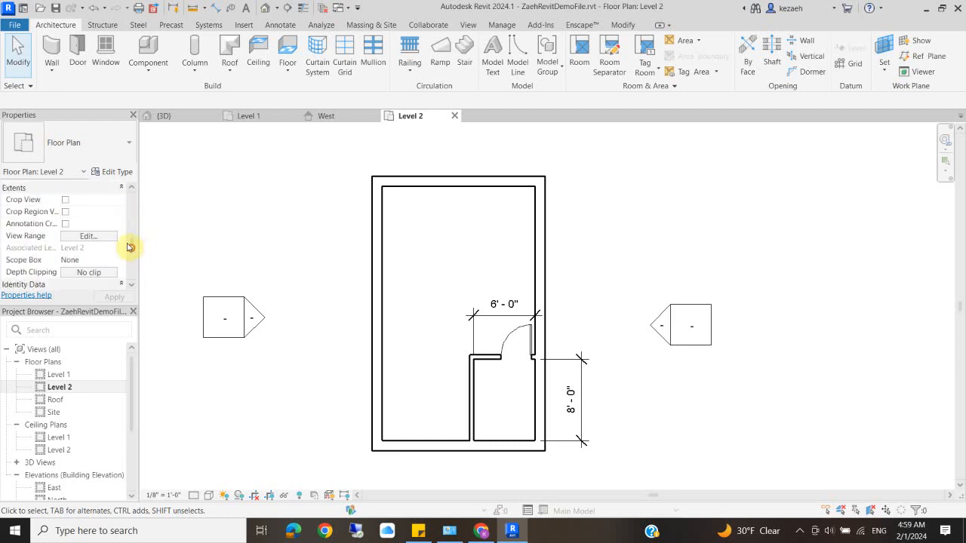
click(84, 236)
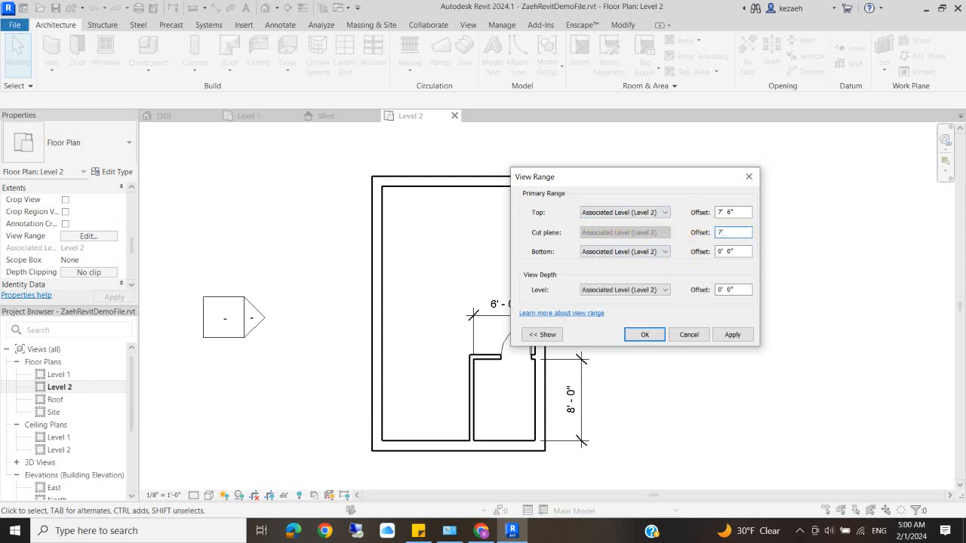
click(644, 333)
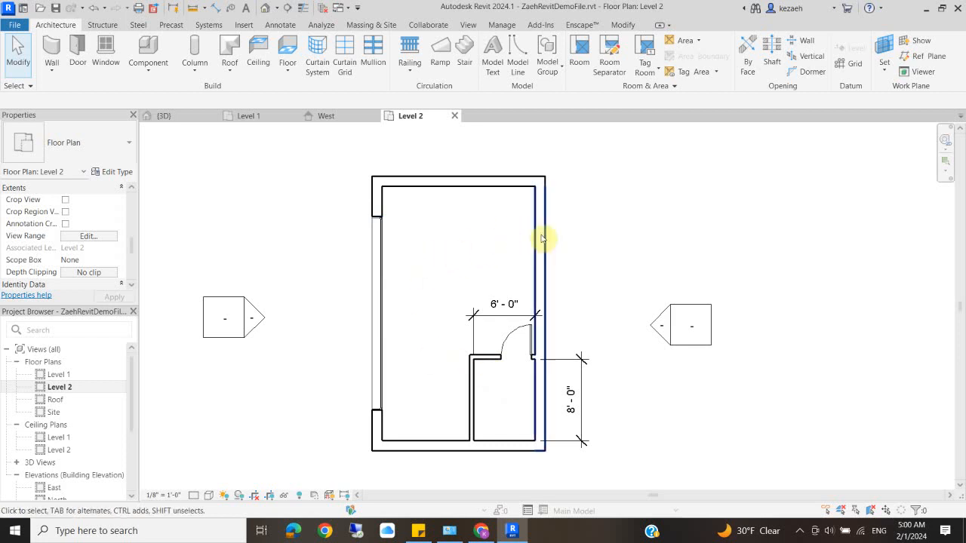
Start placing a Fixed 24" x 24" window and duplicate its type under the name 8' x 3'.
click(107, 50)
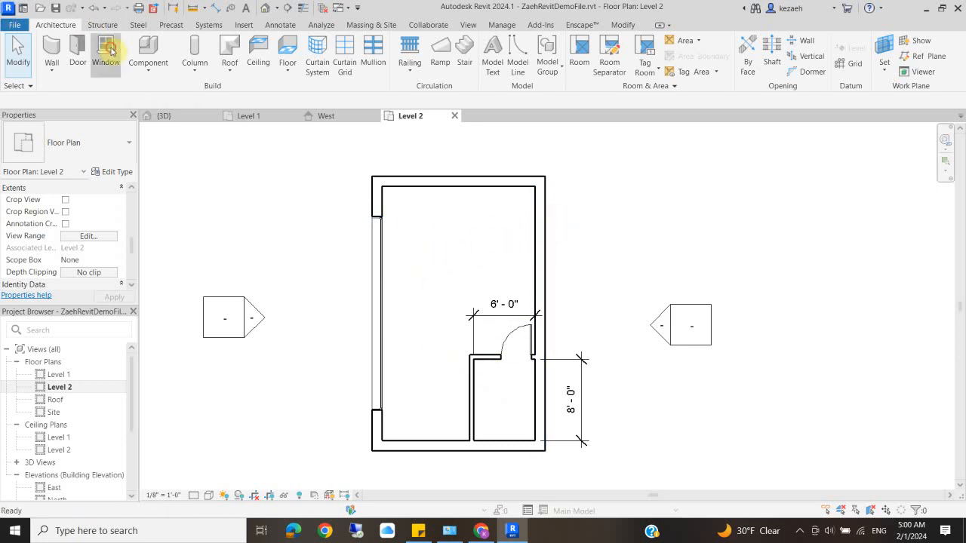
click(85, 143)
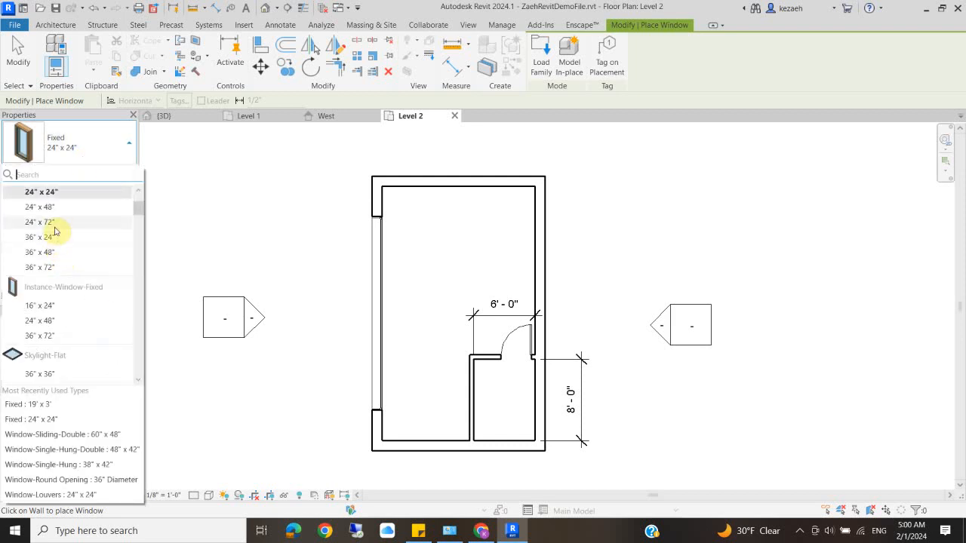
click(68, 191)
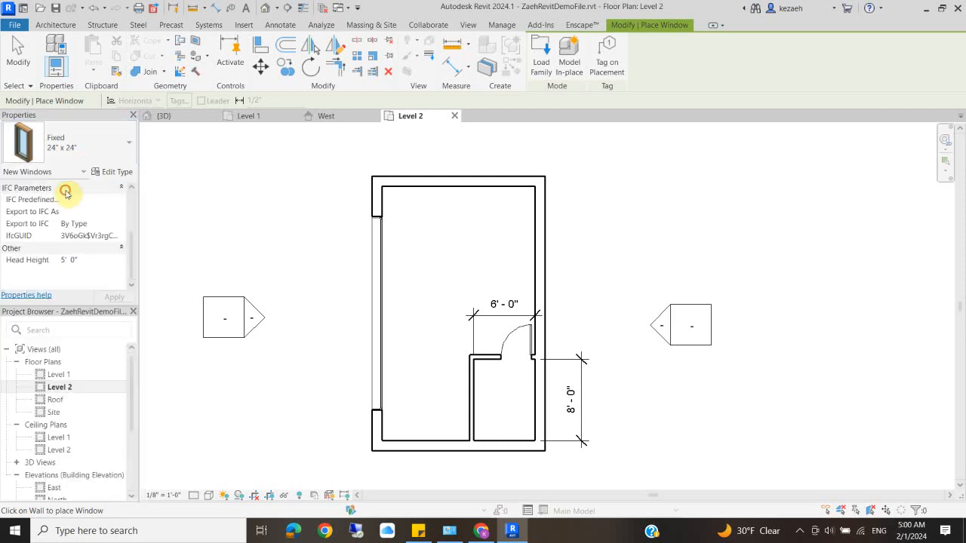
click(117, 172)
click(775, 139)
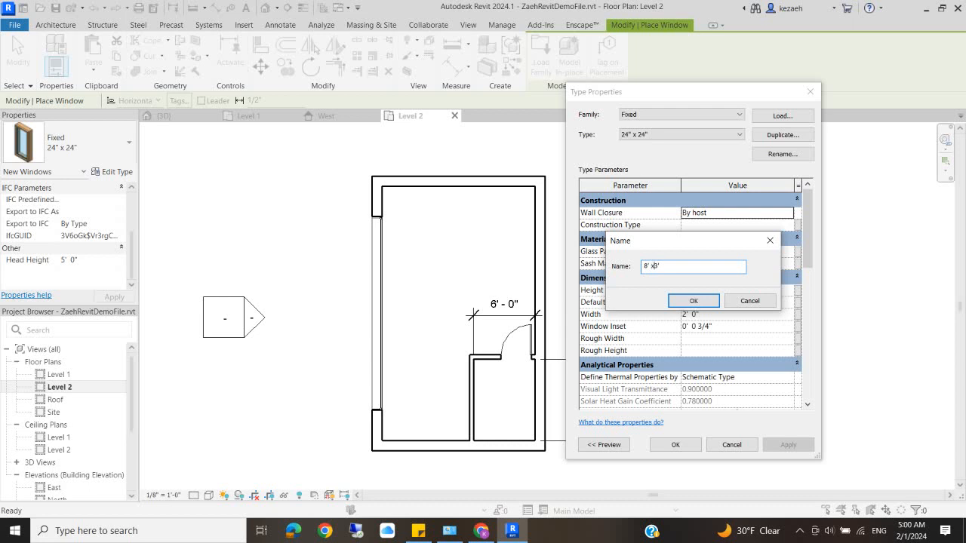
click(693, 301)
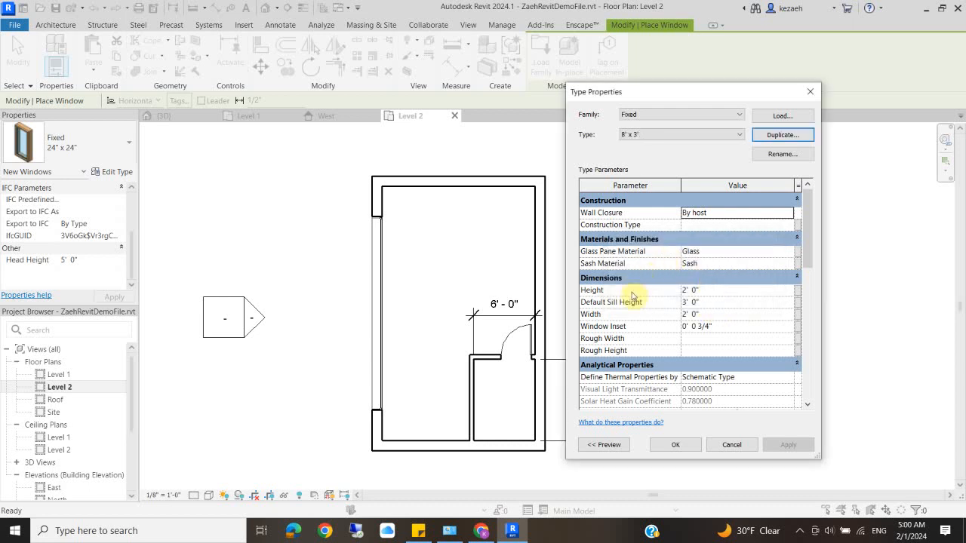
Size the 8' x 3' type to its name with a 3'-0" height, and place it in the east wall 8'-0" from the north wall.
click(721, 291)
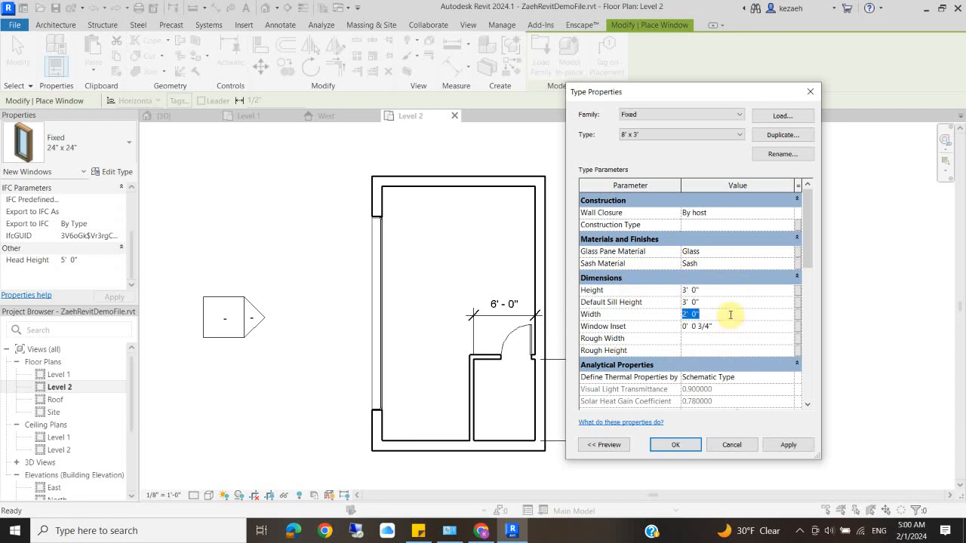
click(677, 447)
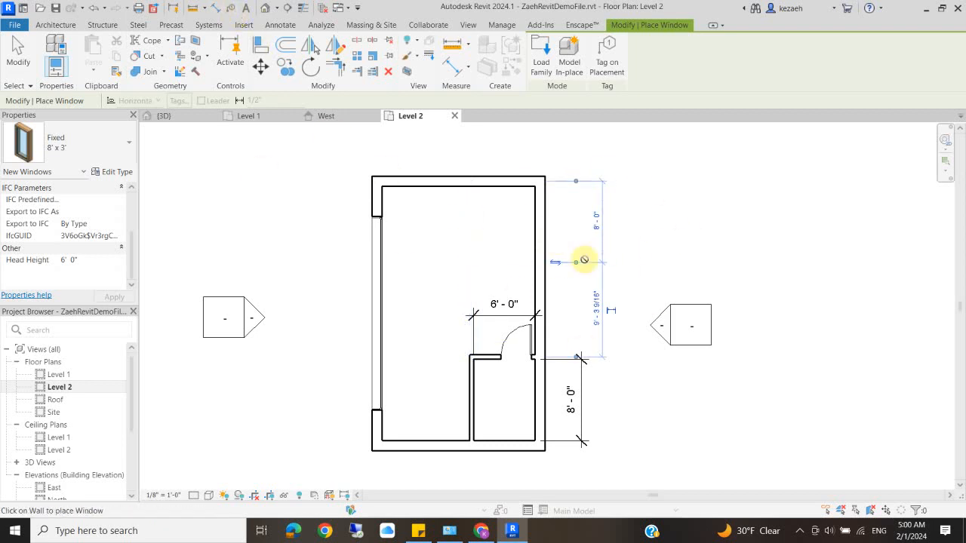
key(Escape)
key(Escape)
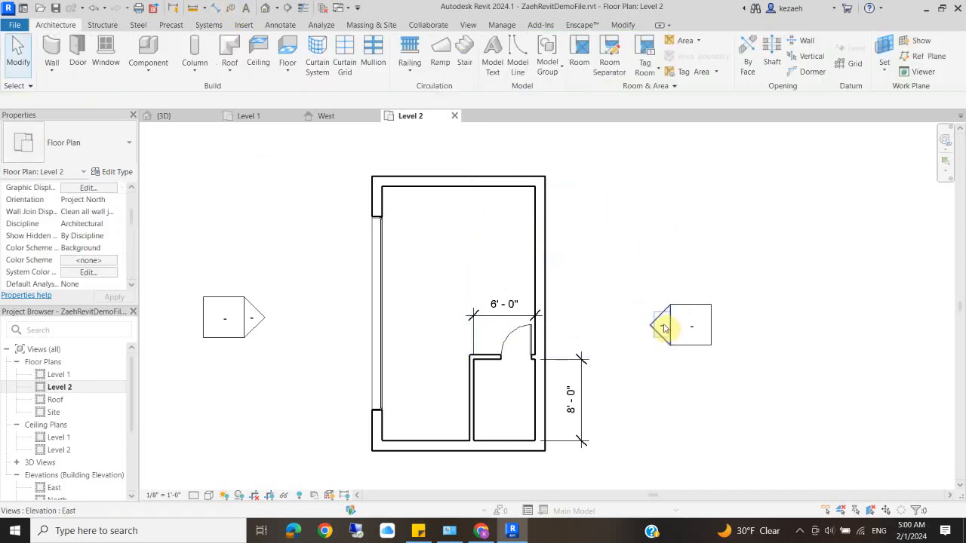
Open the East elevation and set the 8' x 3' window's sill 6'-0" above Level 2.
double_click(662, 327)
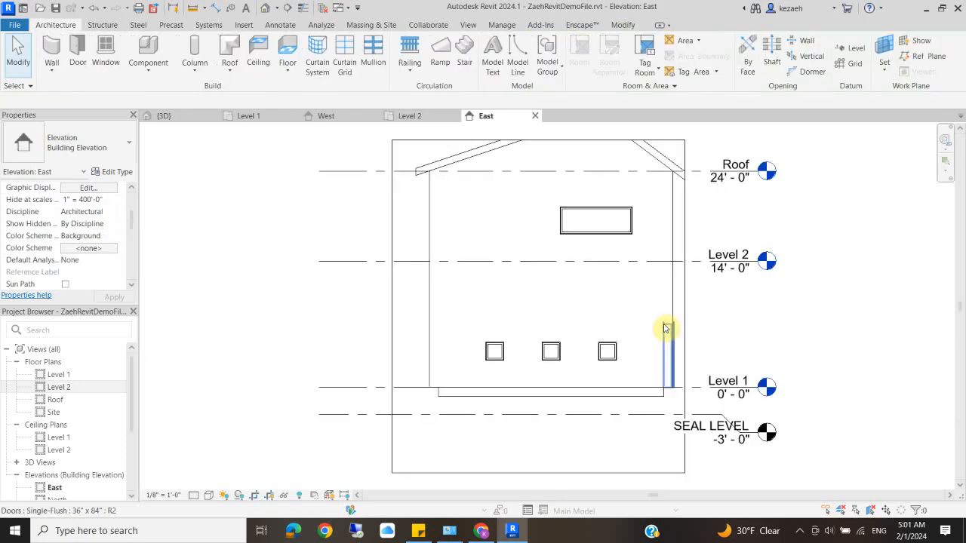
click(604, 287)
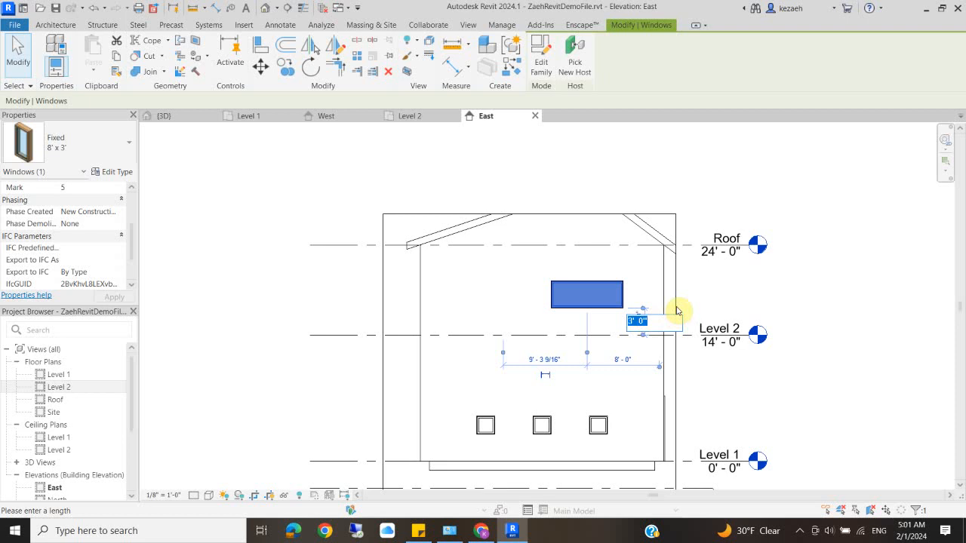
text(6)
key(Return)
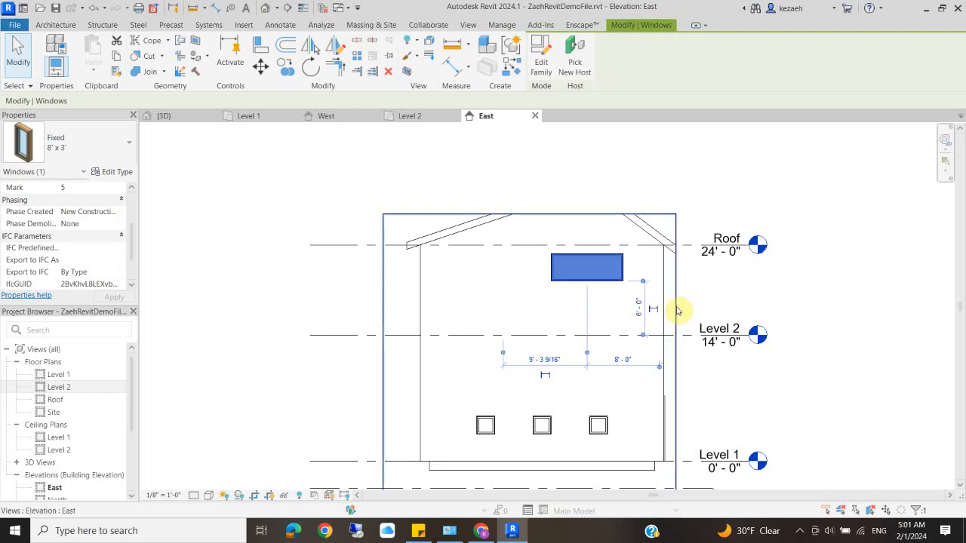
click(852, 298)
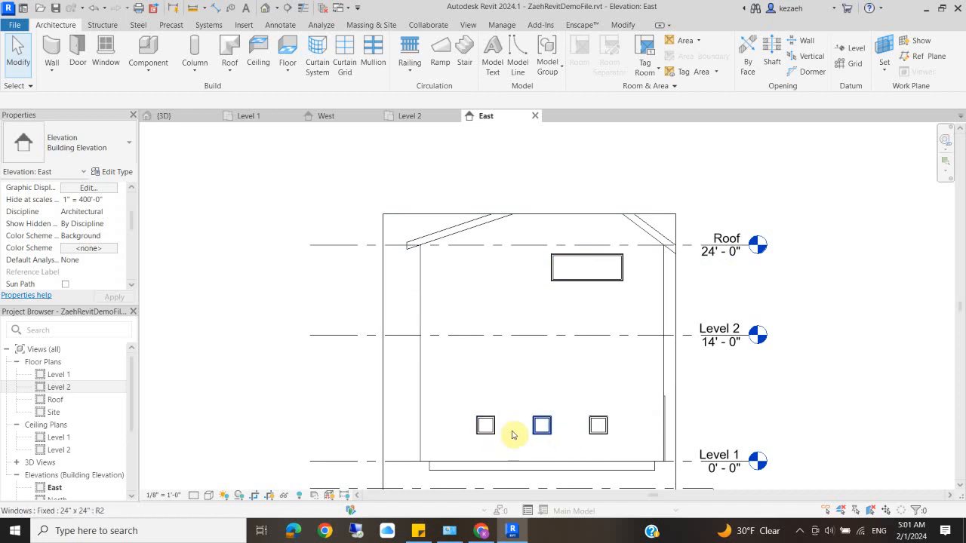
Change the three Level 1 windows in the East elevation to the Fixed 36" x 48" type.
click(489, 426)
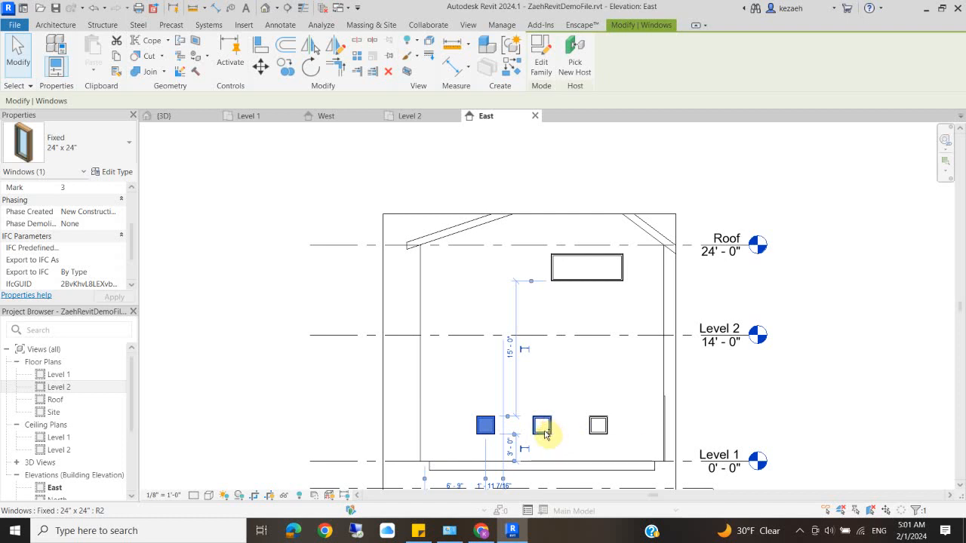
ctrl+click(545, 432)
ctrl+click(597, 426)
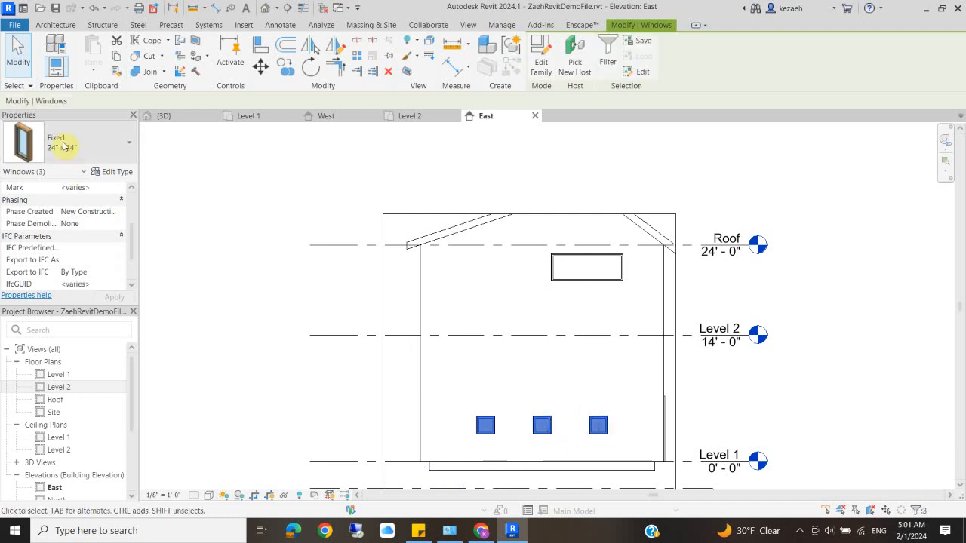
click(90, 148)
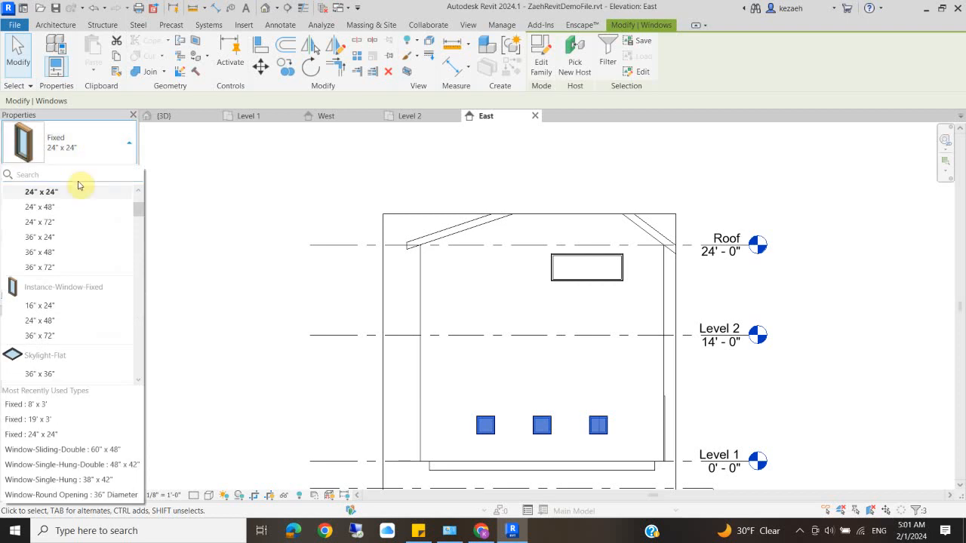
click(62, 256)
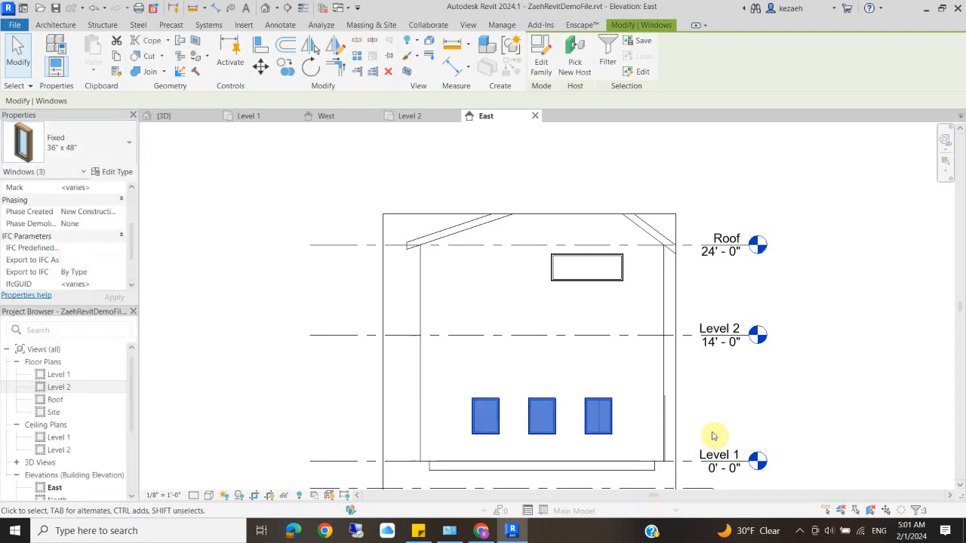
click(880, 433)
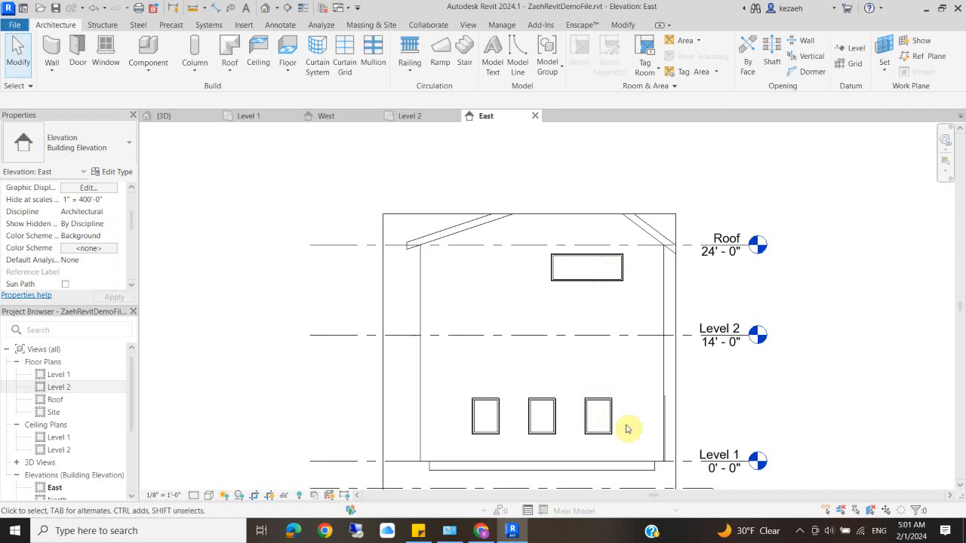
Align the right edge of the 8' x 3' window with the right edge of the rightmost Level 1 window.
key(l)
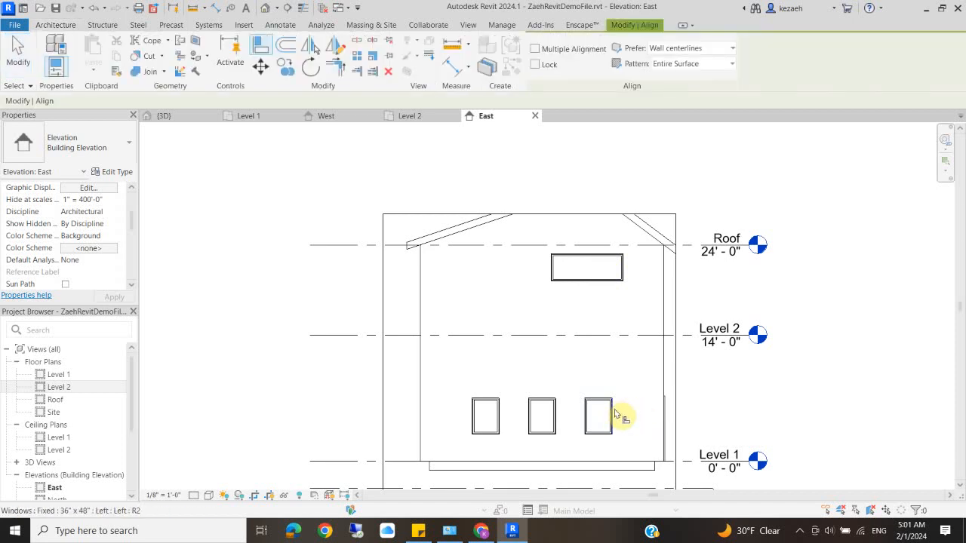
scroll(620, 325, down, 4)
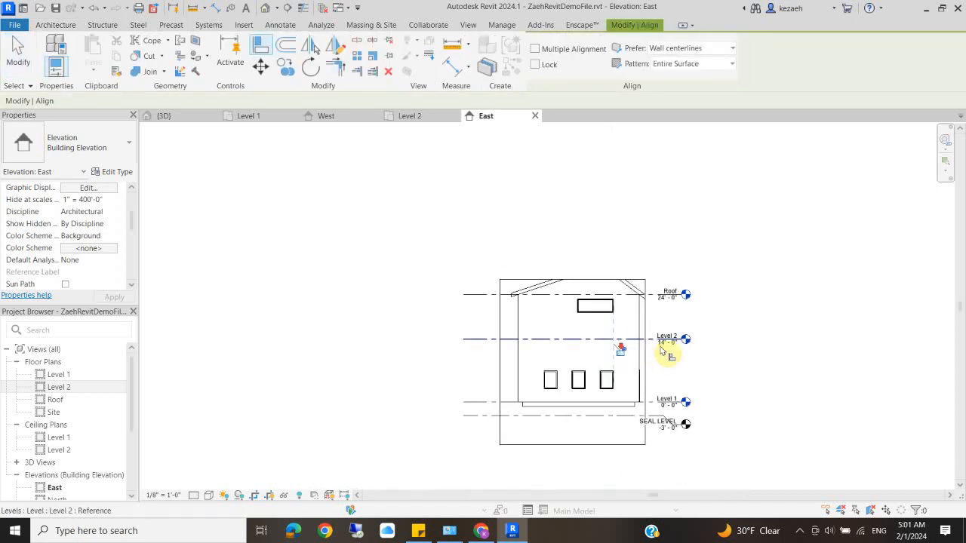
key(Escape)
key(Escape)
Extend the upper edge of the East elevation's crop region above the roof ridge.
click(565, 278)
drag(571, 280, 573, 241)
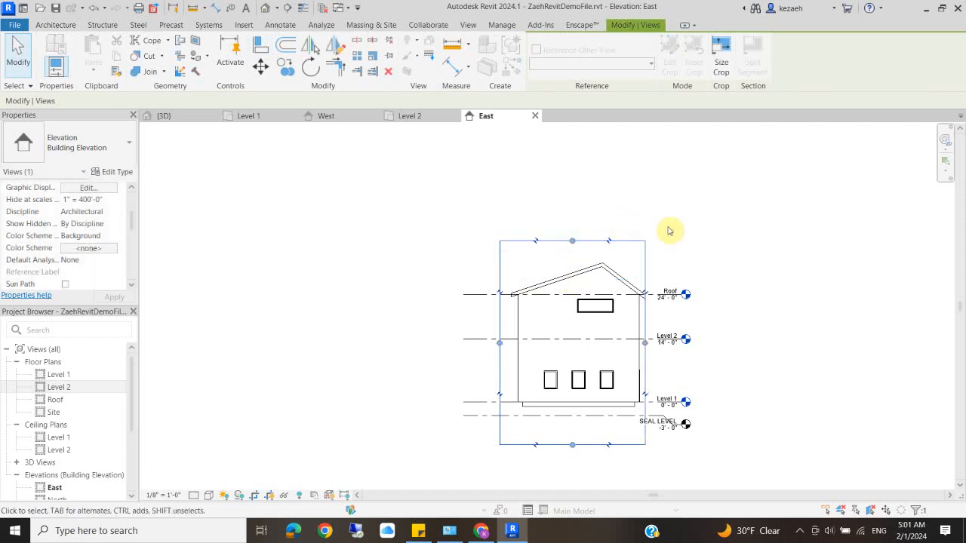
click(689, 228)
click(649, 390)
click(711, 200)
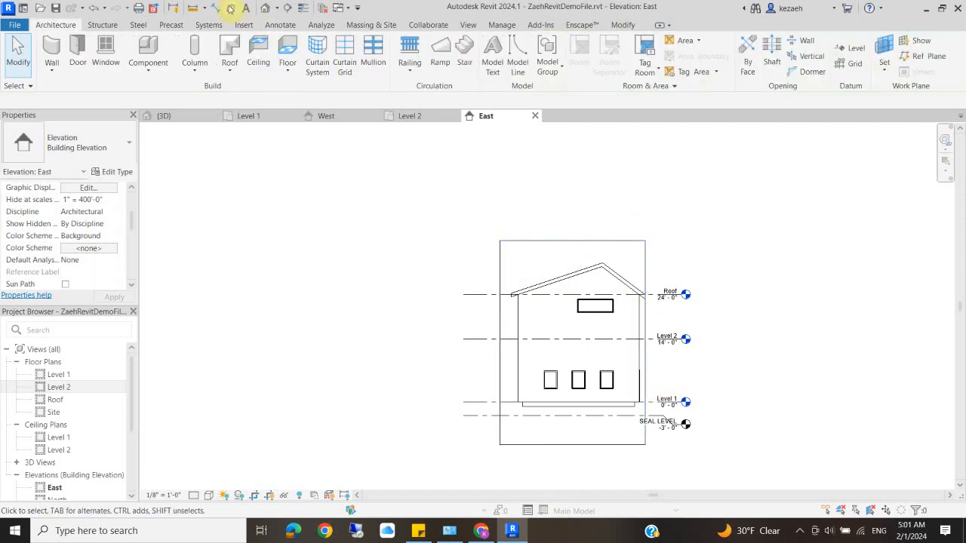
Open the default 3D view and examine the windows on the house's east facade.
click(269, 9)
shift+middle_drag(750, 317, 390, 401)
scroll(400, 398, up, 2)
shift+middle_drag(312, 382, 466, 399)
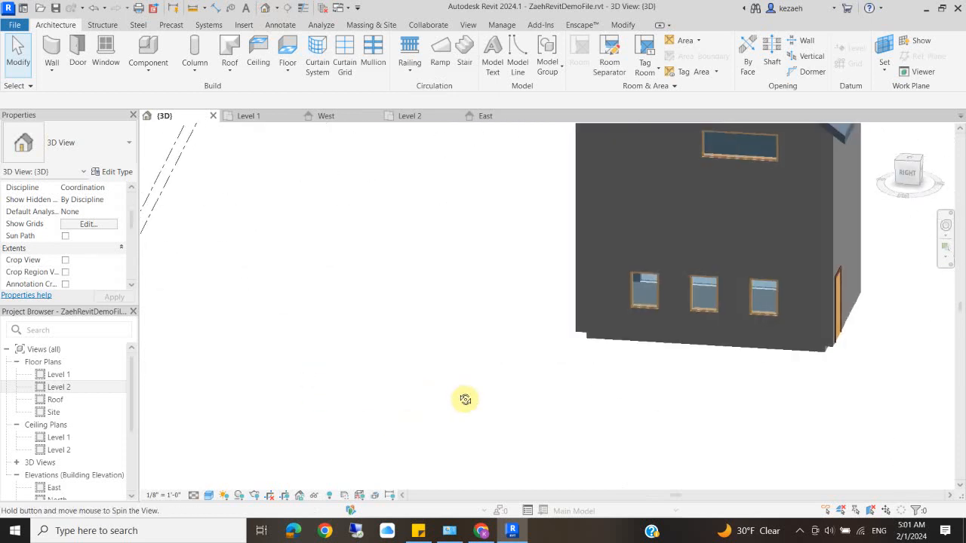
Place a Skylight-Round 36" Diameter near the middle of the roof slope facing away from the single door.
middle_drag(643, 295, 540, 383)
shift+middle_drag(647, 231, 483, 236)
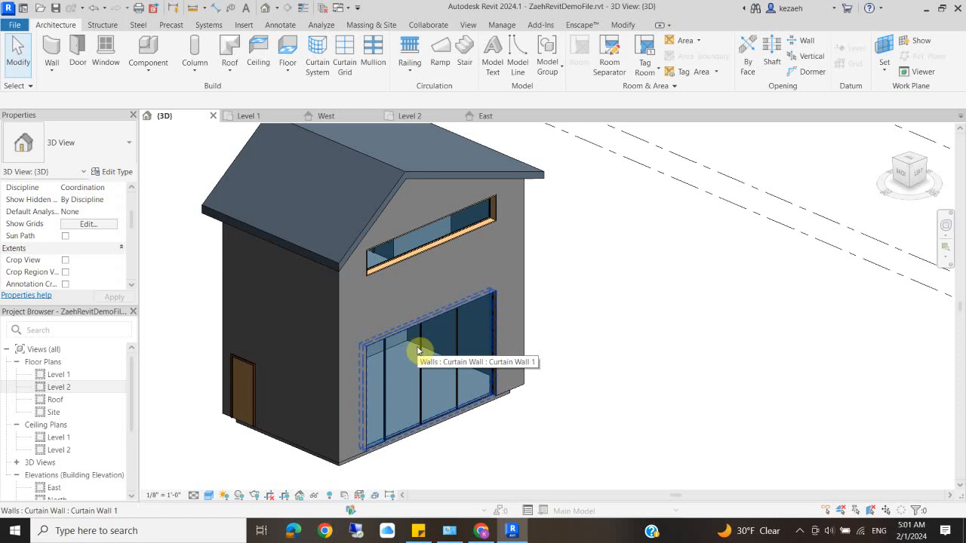
shift+middle_drag(418, 351, 561, 361)
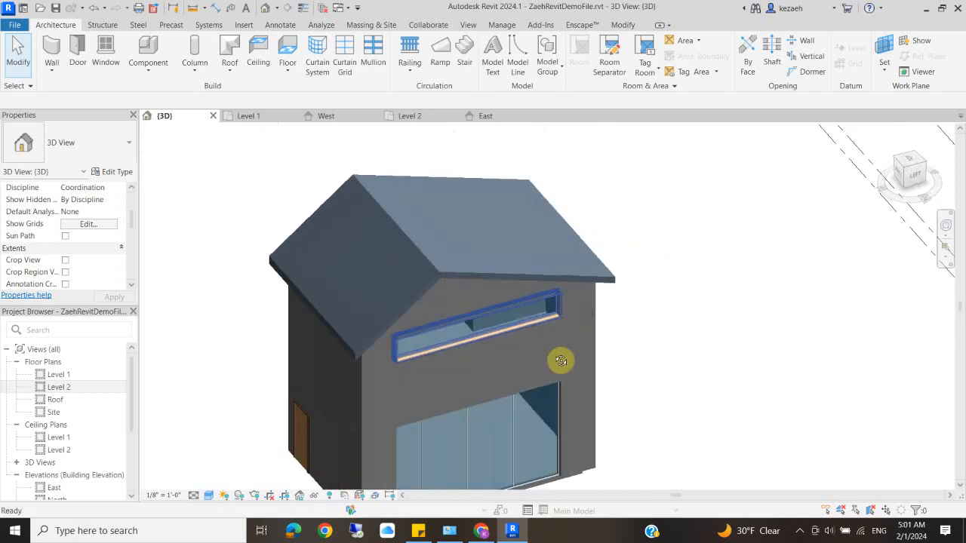
click(111, 47)
click(72, 148)
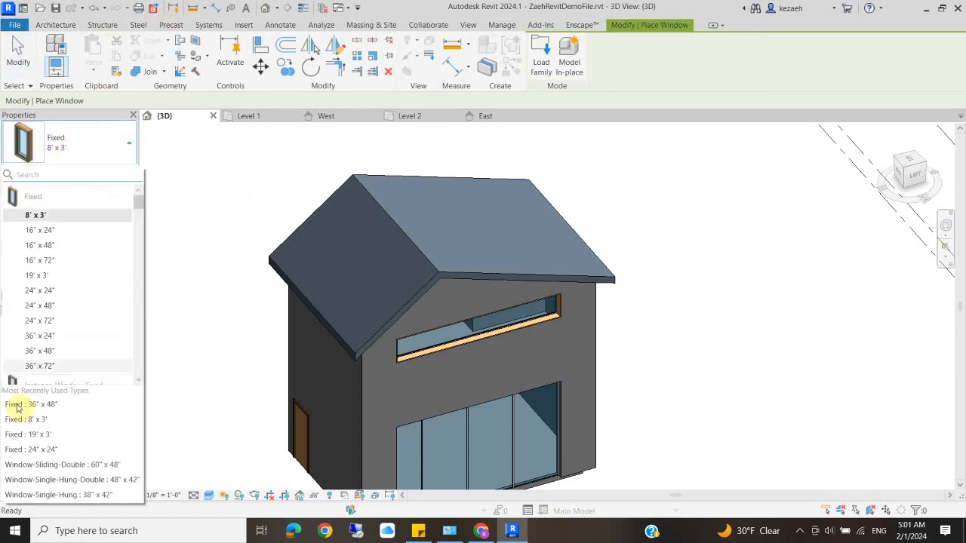
scroll(48, 280, down, 3)
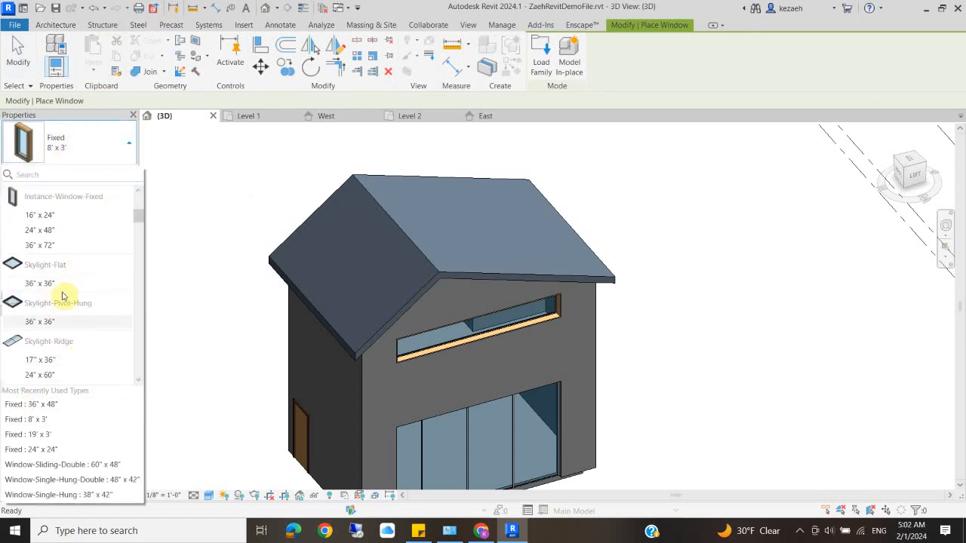
scroll(62, 303, down, 3)
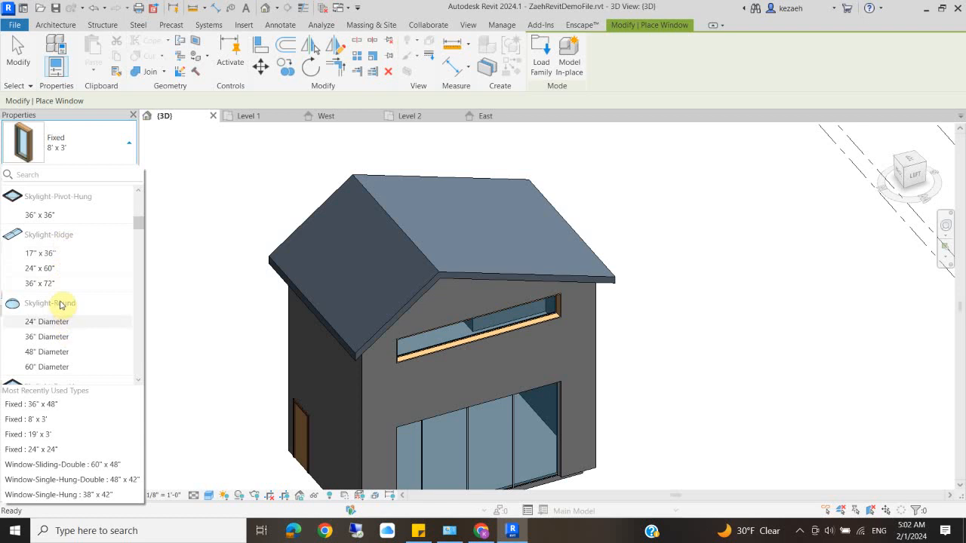
click(64, 337)
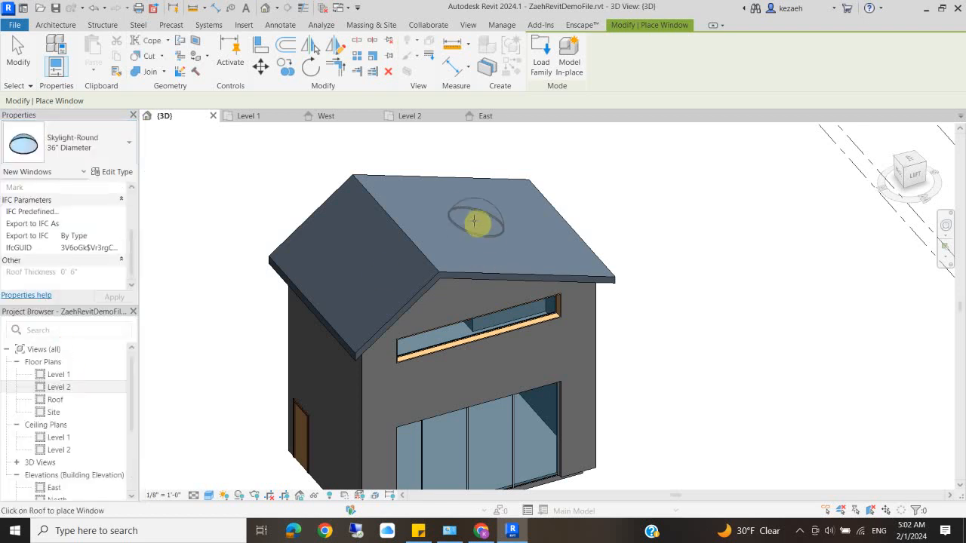
click(472, 219)
Place a Skylight-Ridge 24" x 60" beside the round skylight on the same roof slope.
shift+middle_drag(524, 222, 491, 234)
click(118, 145)
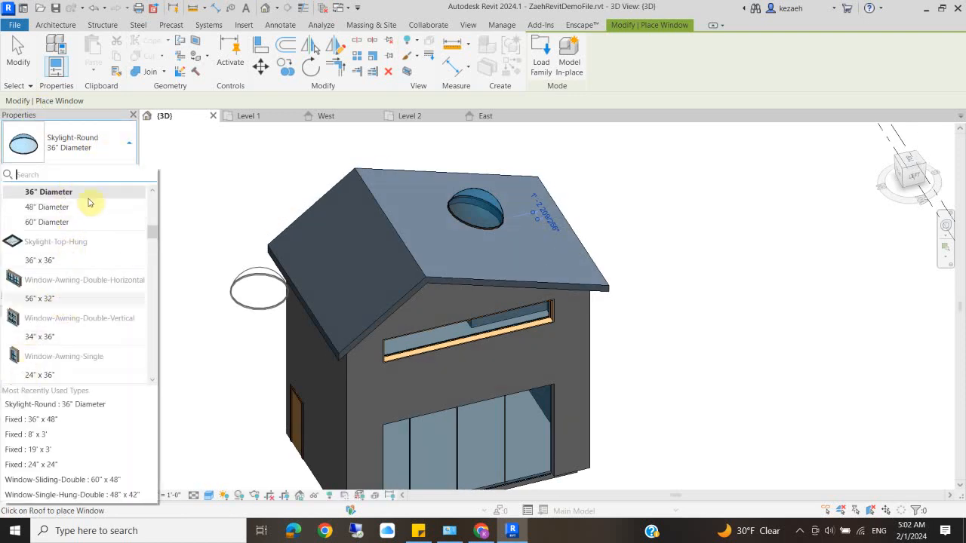
scroll(89, 203, up, 3)
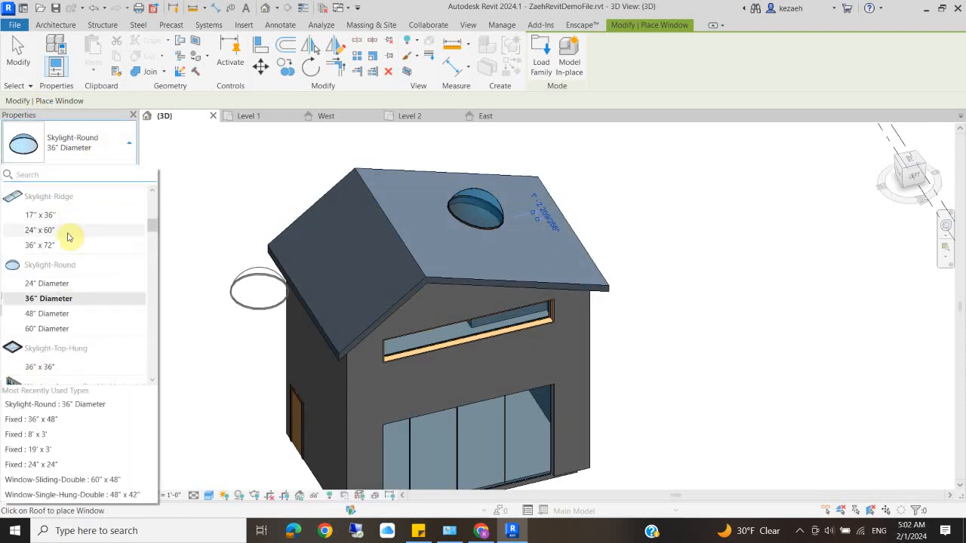
click(67, 233)
click(469, 247)
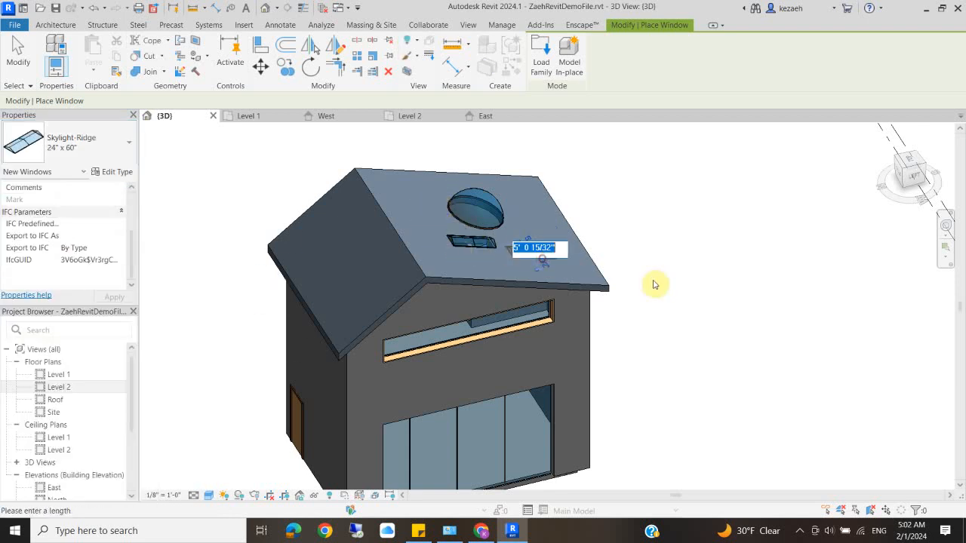
scroll(613, 249, up, 1)
middle_drag(614, 248, 407, 256)
key(Escape)
key(Escape)
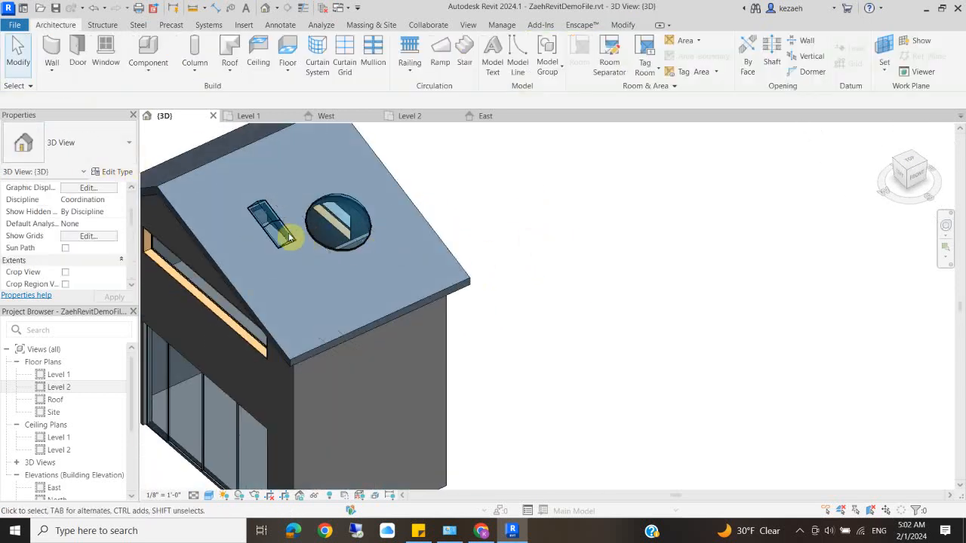
Delete the ridge skylight from the roof and view the whole house from several sides.
click(268, 225)
key(Delete)
scroll(299, 234, down, 2)
shift+middle_drag(302, 231, 653, 285)
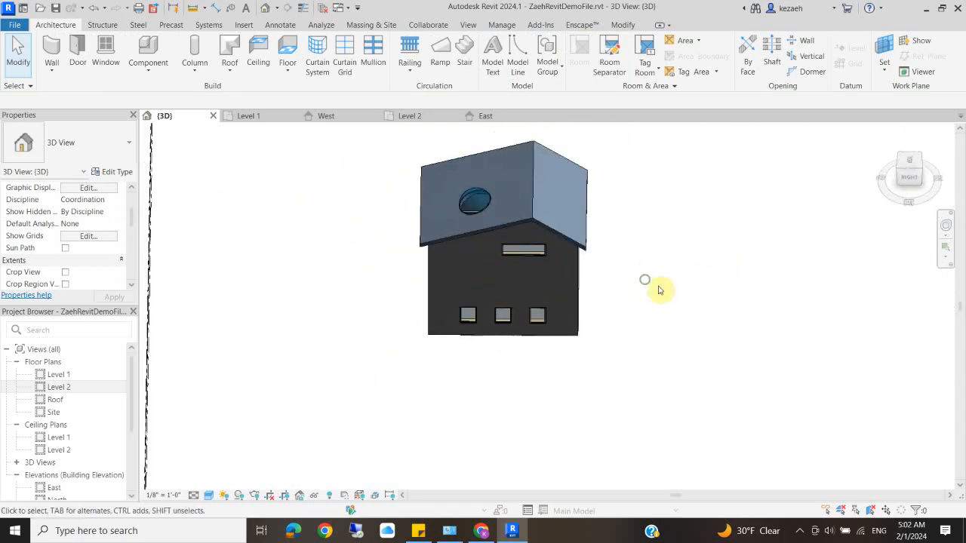
shift+middle_drag(722, 298, 591, 342)
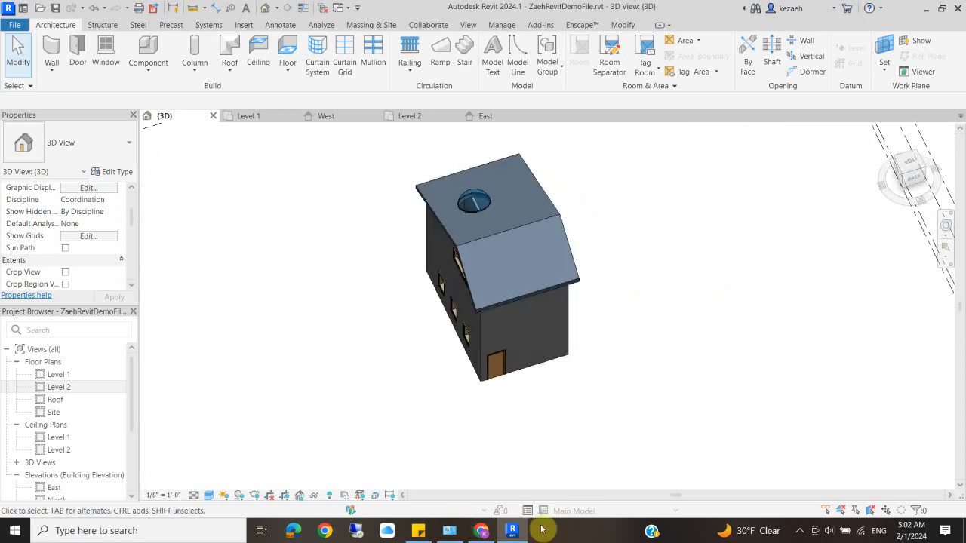
click(185, 530)
text(REC)
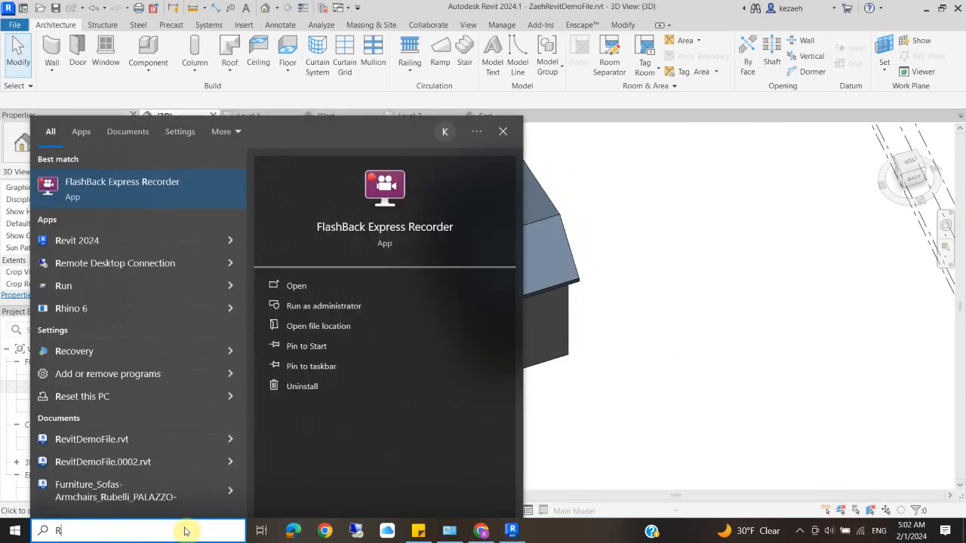
click(124, 189)
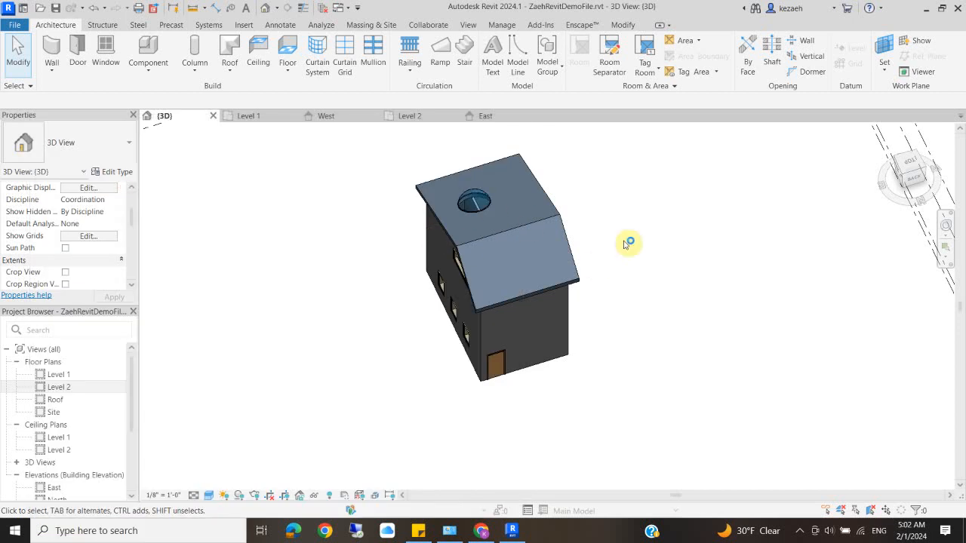